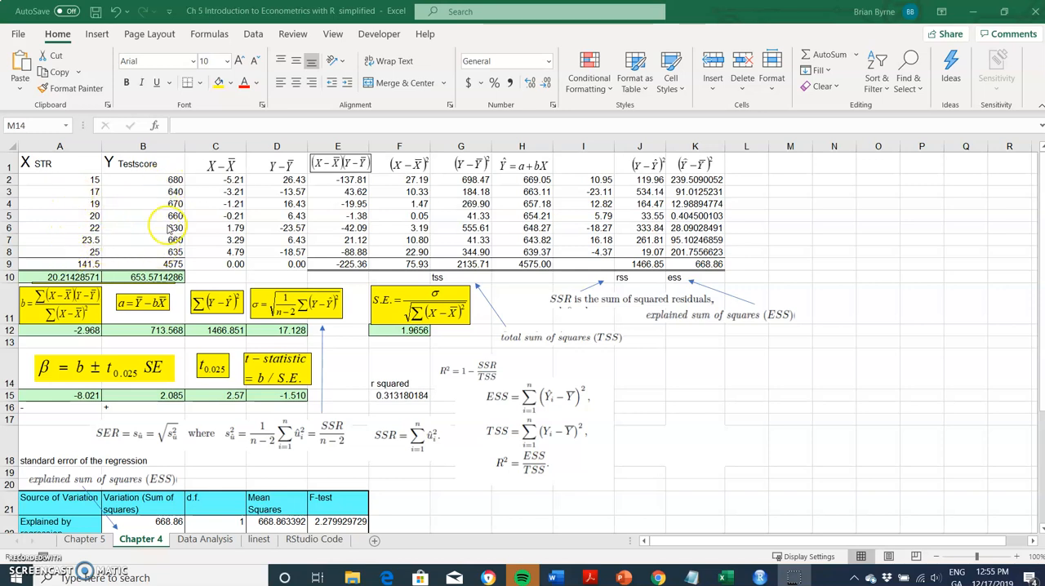
# Switch to RStudio and review the Chapter 4 script, from the sample data to the manual estimation, and the stored environment values.
pyautogui.click(759, 576)
pyautogui.click(686, 522)
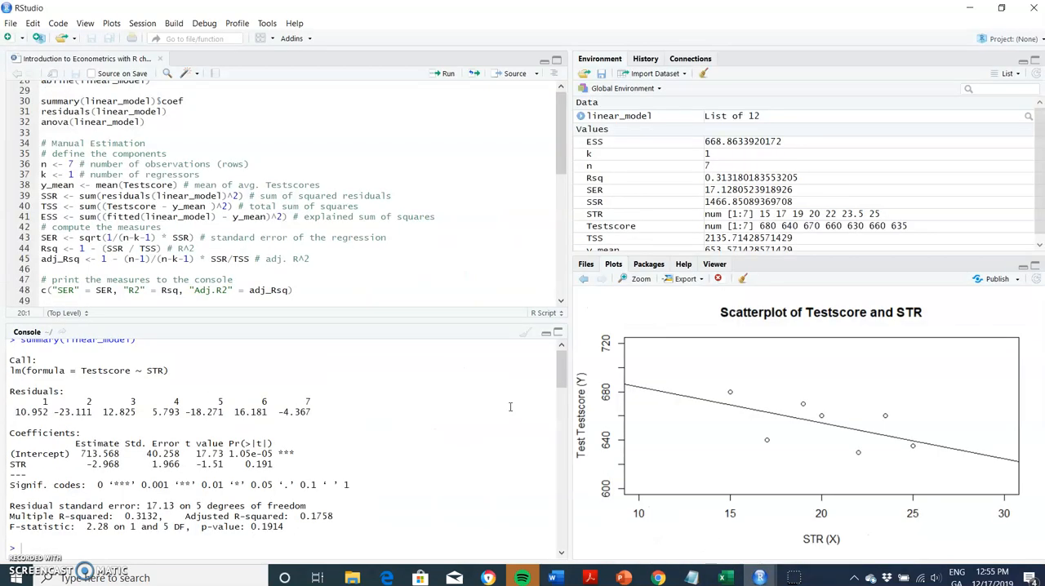
pyautogui.scroll(10, 183, 159)
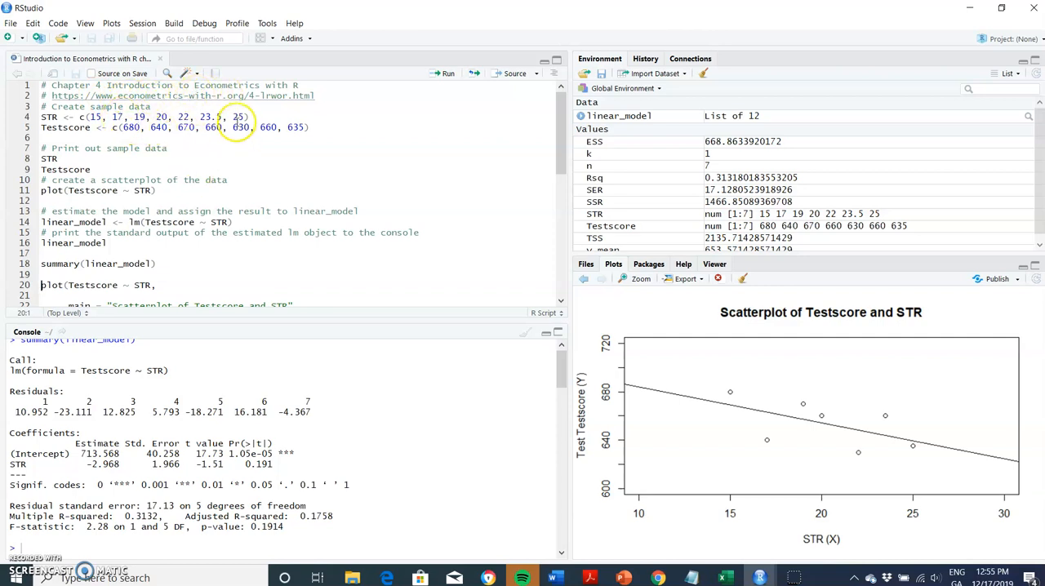
pyautogui.scroll(-3, 261, 163)
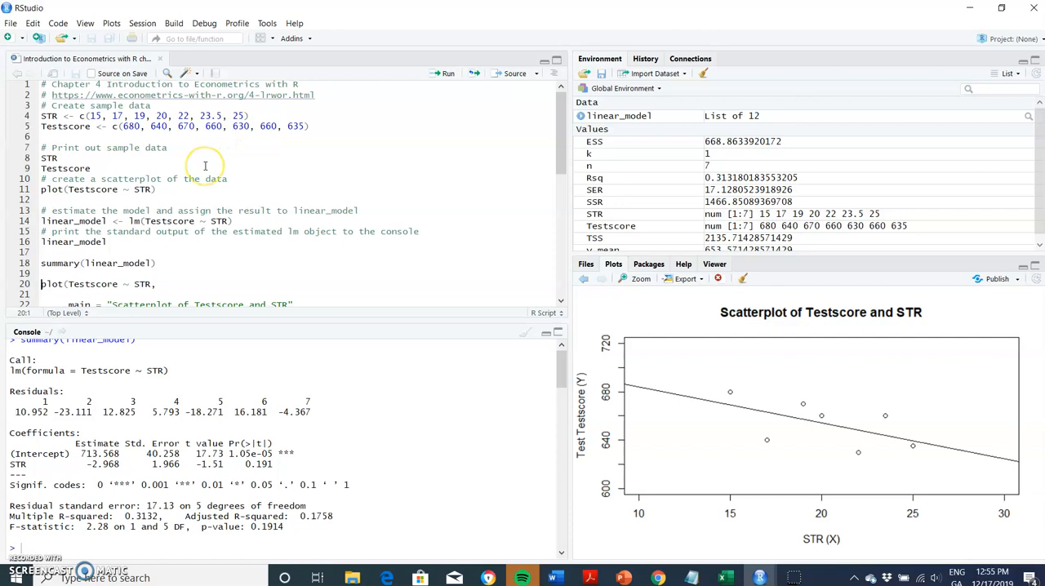
pyautogui.scroll(-4, 205, 166)
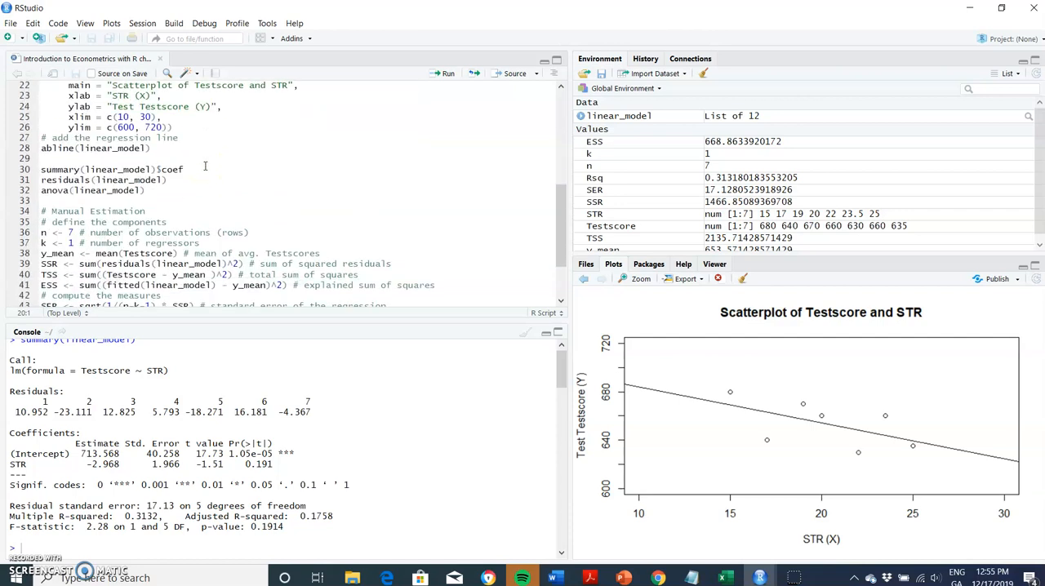
pyautogui.scroll(-3, 205, 165)
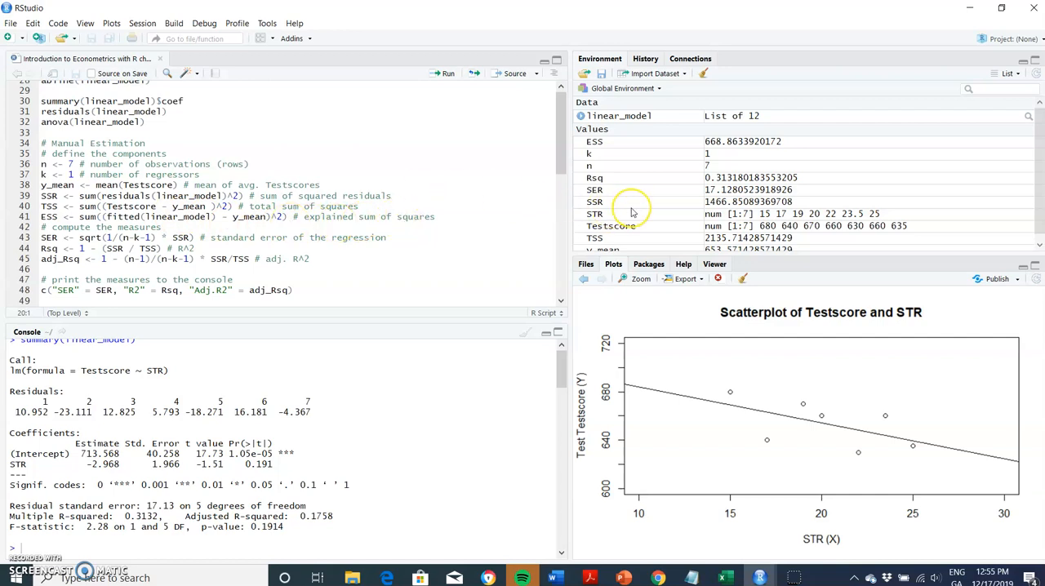
pyautogui.scroll(-1, 630, 212)
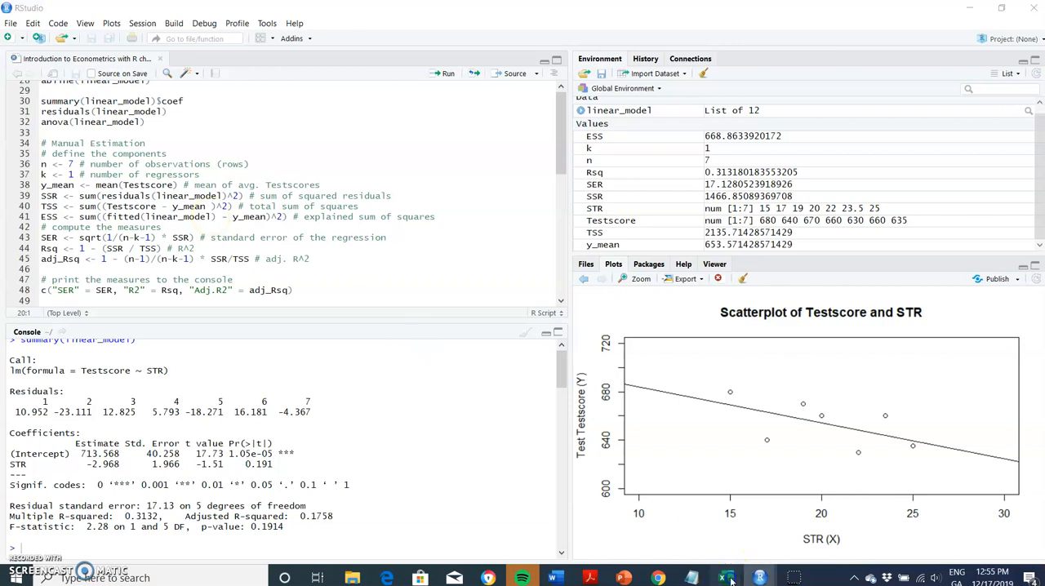
# Switch back to the Excel workbook and examine the sum-of-squares formulas and variation table on the Chapter 4 sheet.
pyautogui.moveTo(729, 578)
pyautogui.click(648, 535)
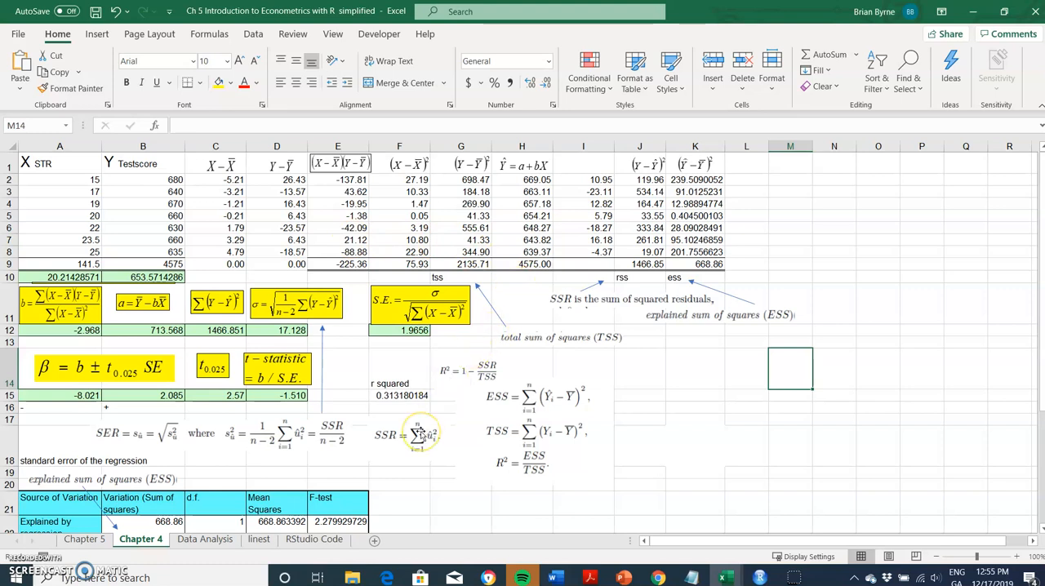
pyautogui.scroll(-2, 418, 436)
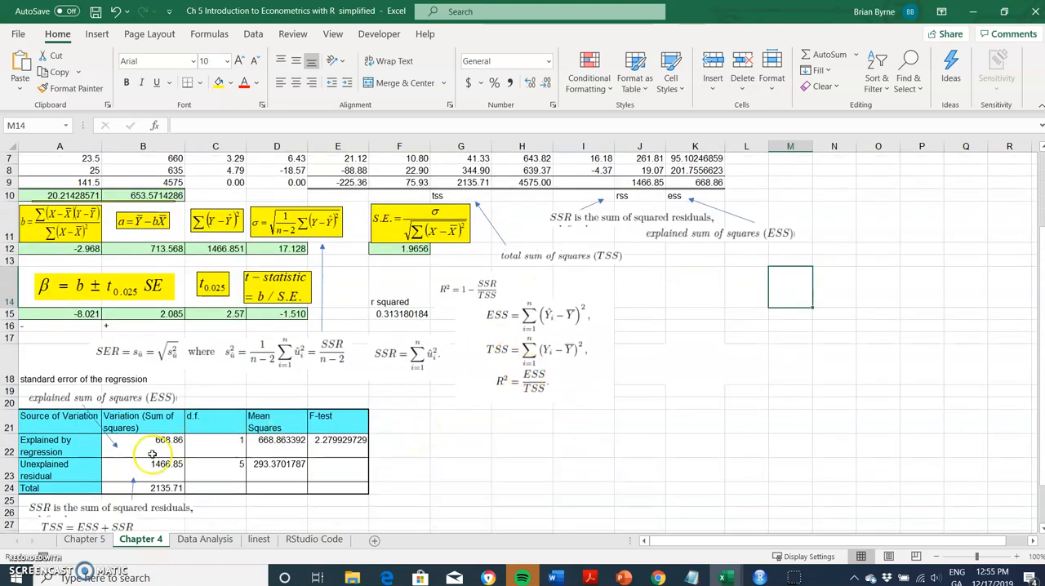
pyautogui.scroll(-1, 151, 454)
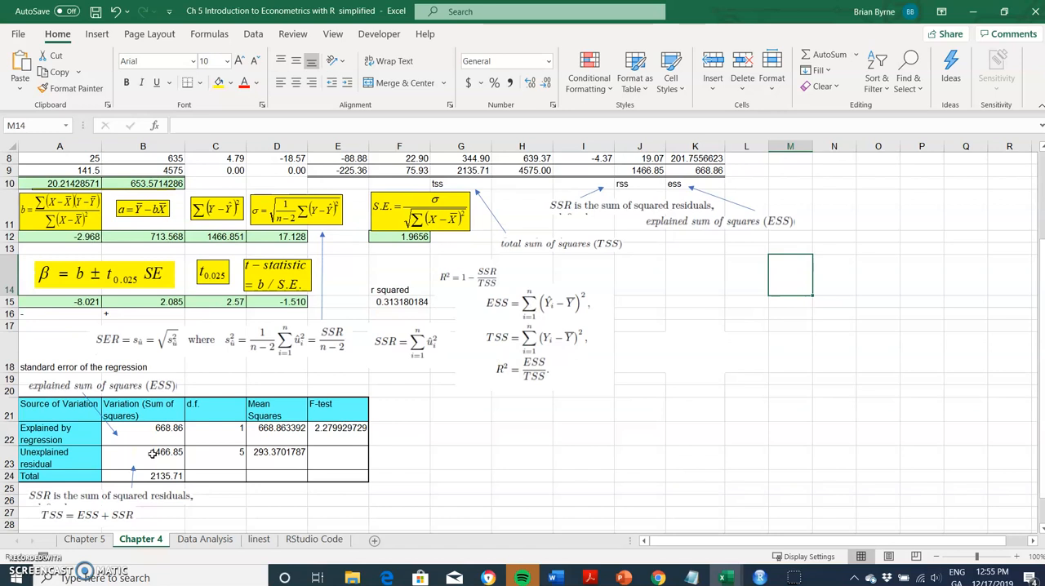
pyautogui.scroll(3, 152, 454)
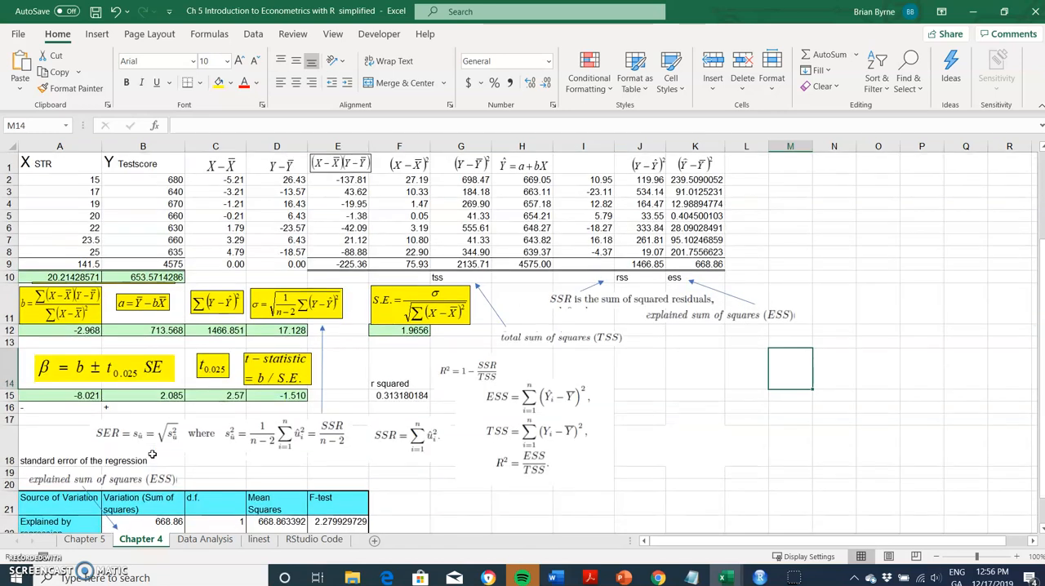
# Compare the regression outputs on the linest and Data Analysis sheets.
pyautogui.click(256, 538)
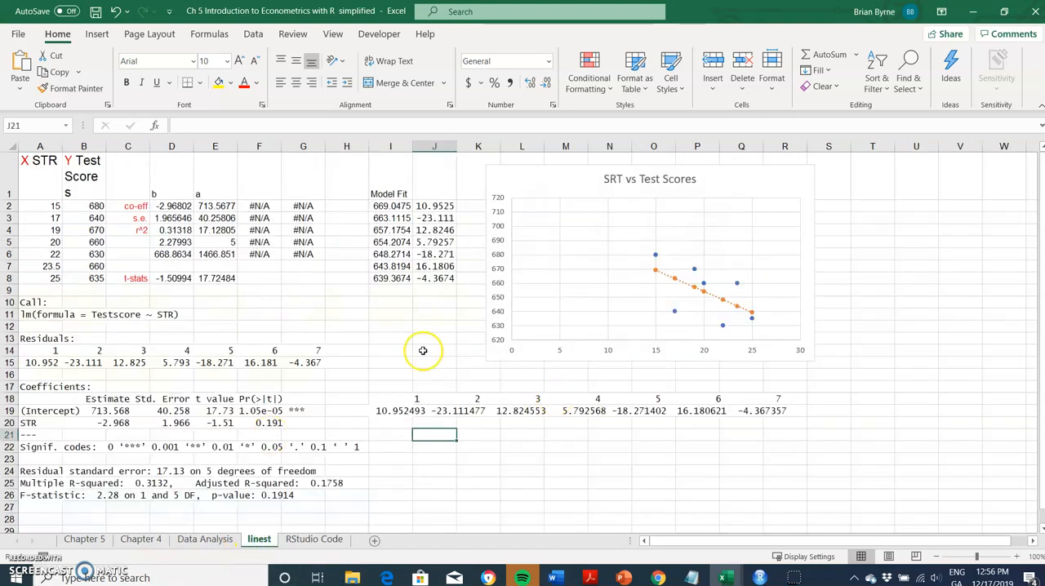
pyautogui.click(214, 540)
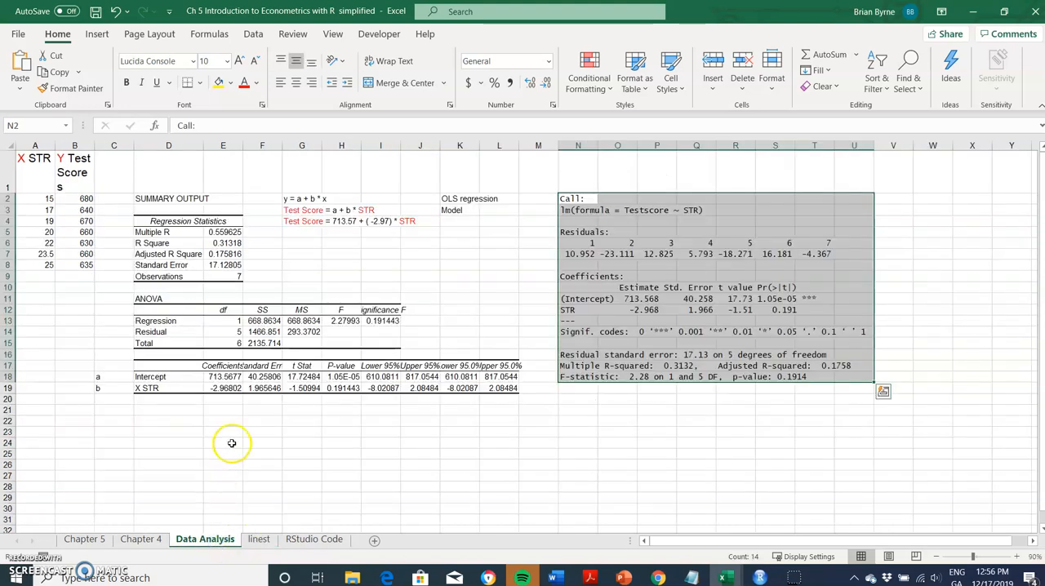
pyautogui.click(532, 256)
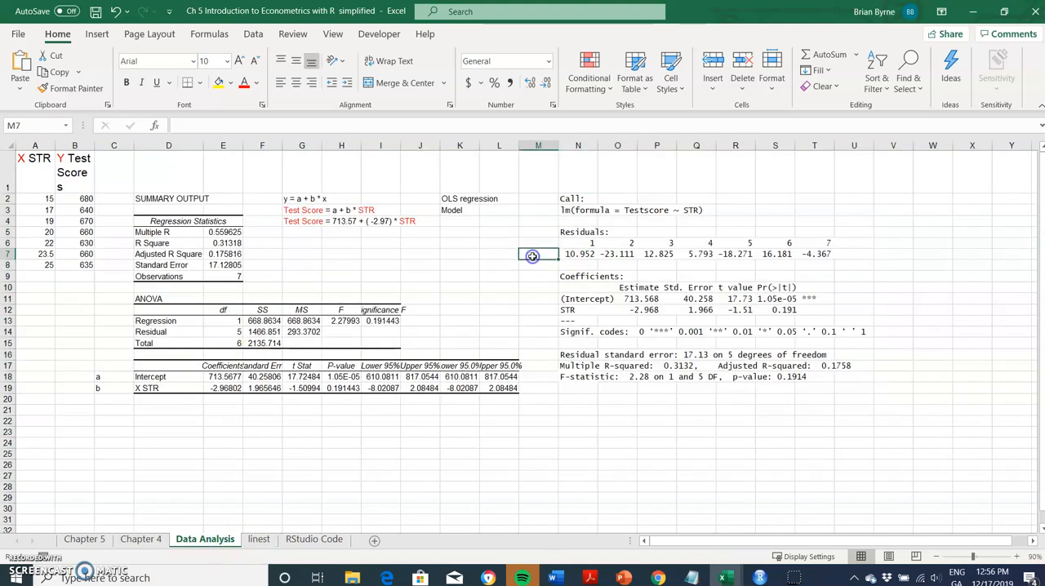
pyautogui.click(259, 541)
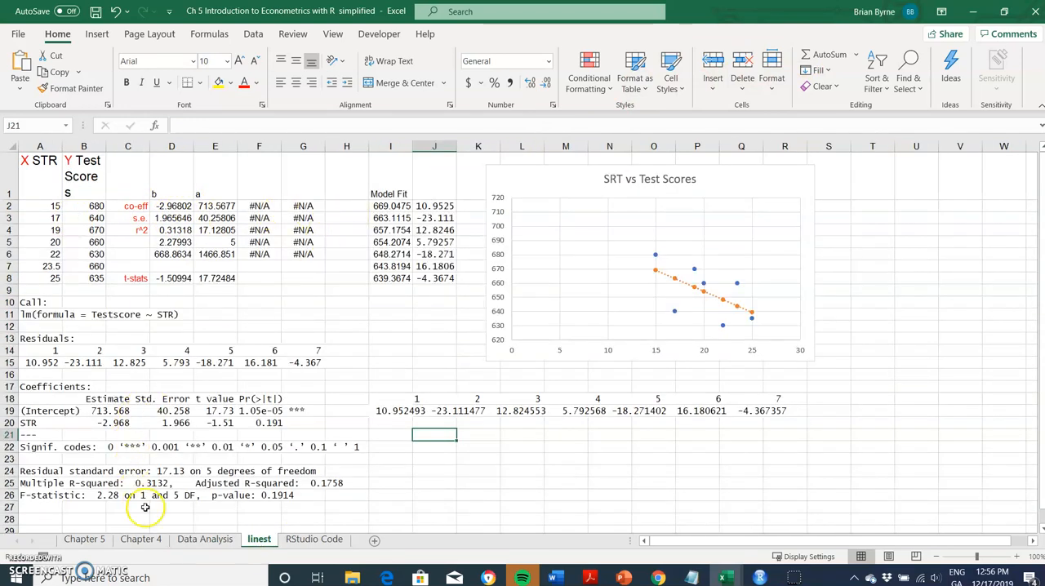
# Return to the Chapter 4 sheet and inspect the total variation formula in cell B24.
pyautogui.click(153, 542)
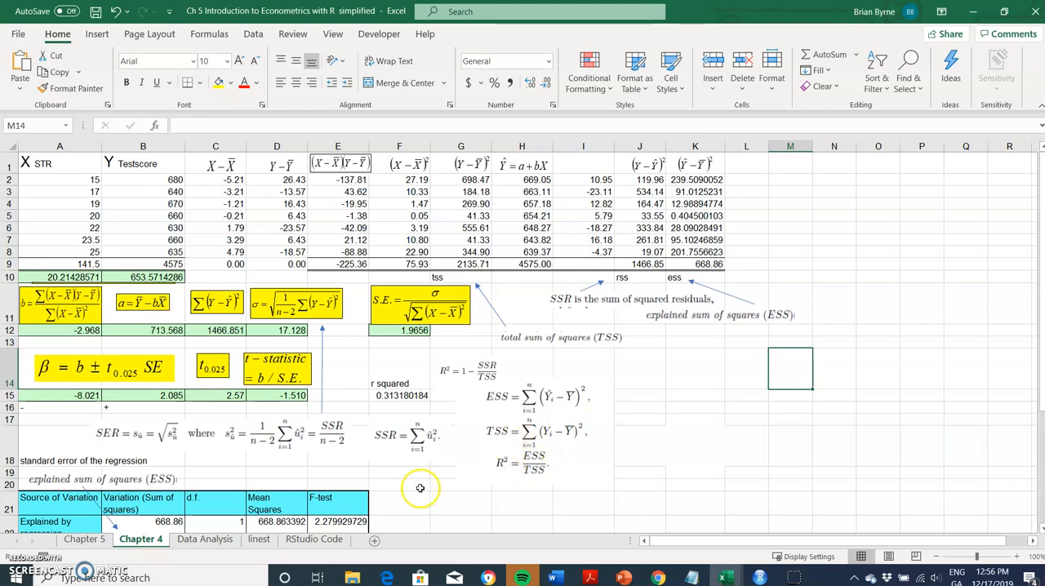
pyautogui.scroll(-2, 420, 488)
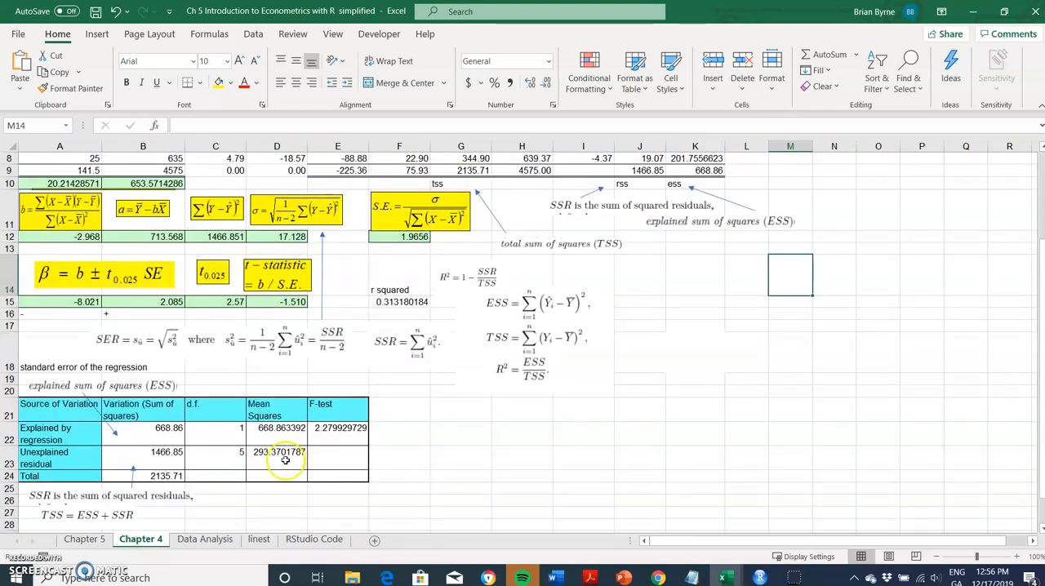
pyautogui.click(157, 475)
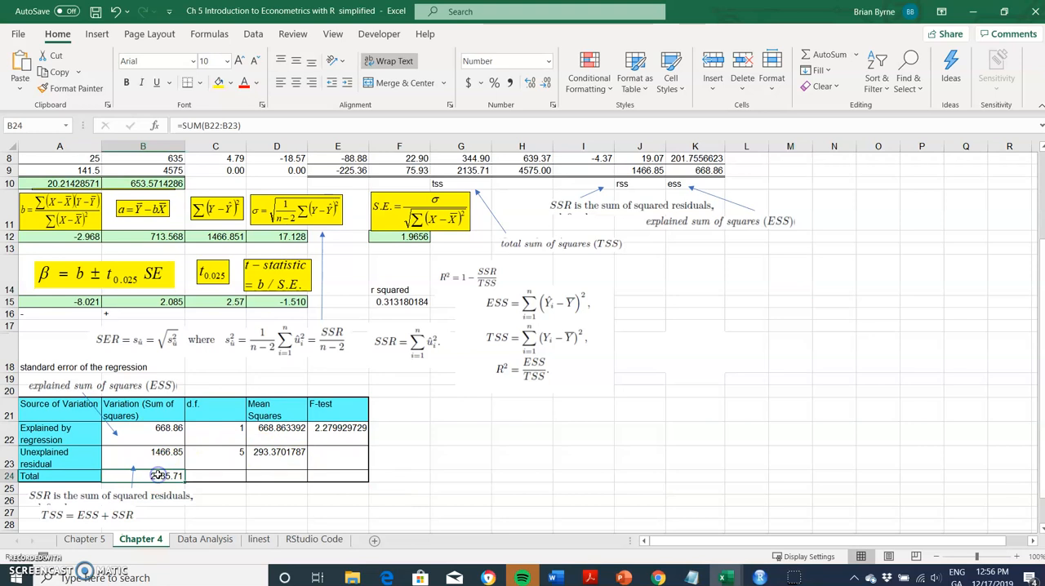
pyautogui.scroll(3, 488, 462)
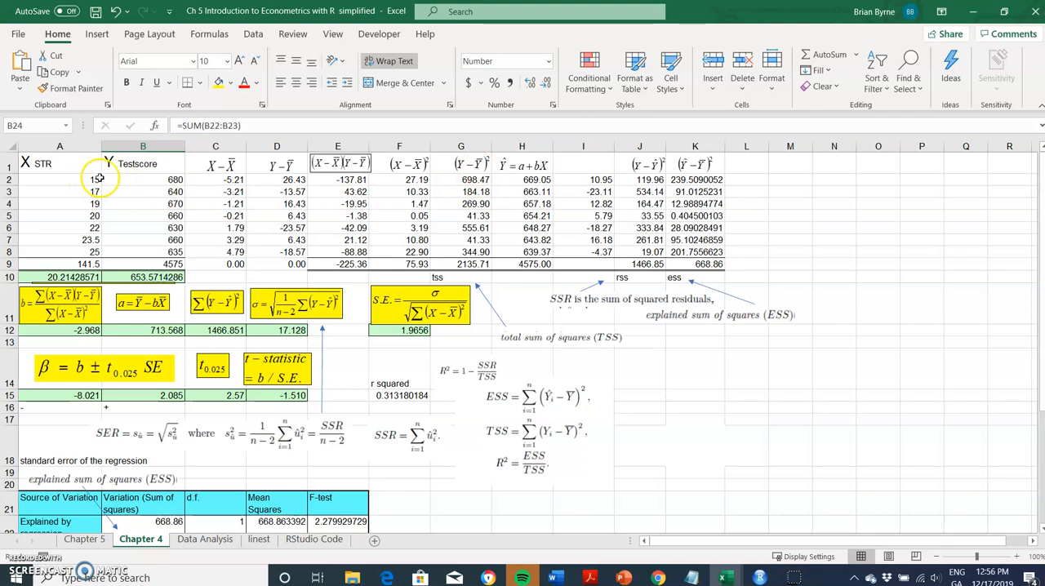
# Inspect the formulas for the Y deviation in D2, its square in G2 and the total in G9.
pyautogui.click(466, 183)
pyautogui.click(294, 180)
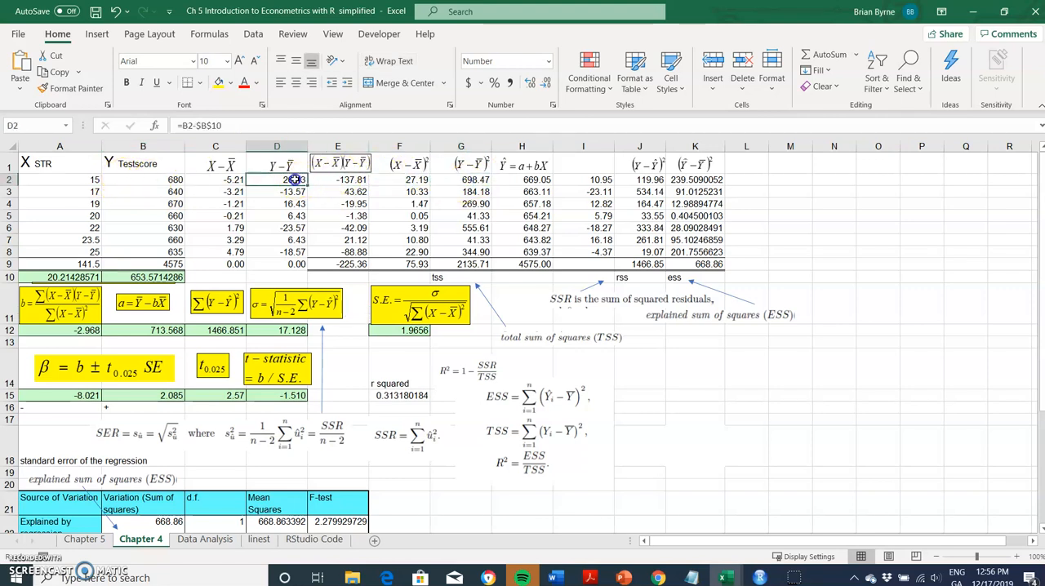
pyautogui.doubleClick(294, 180)
pyautogui.press('Return')
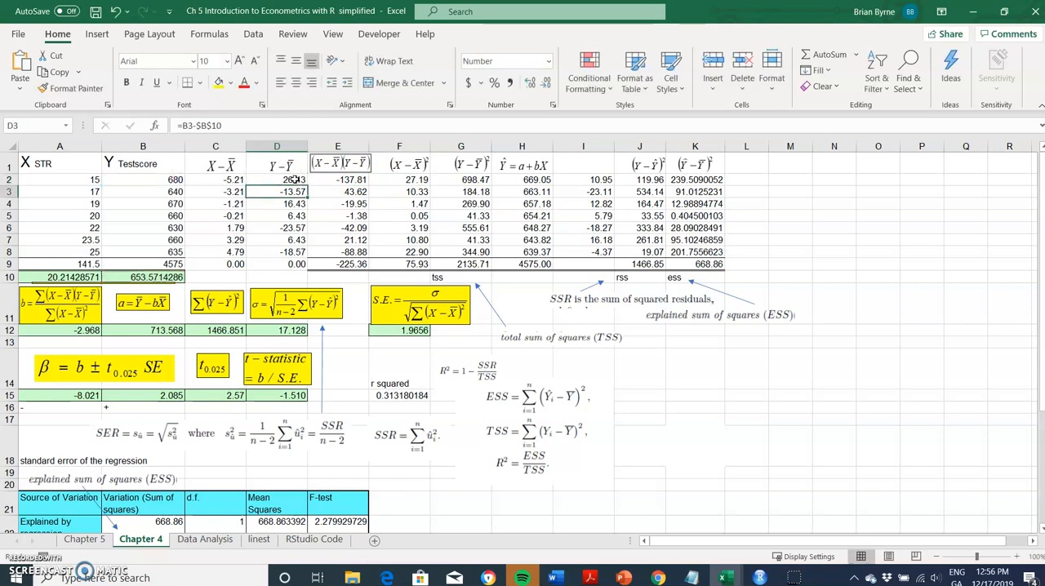
pyautogui.doubleClick(464, 180)
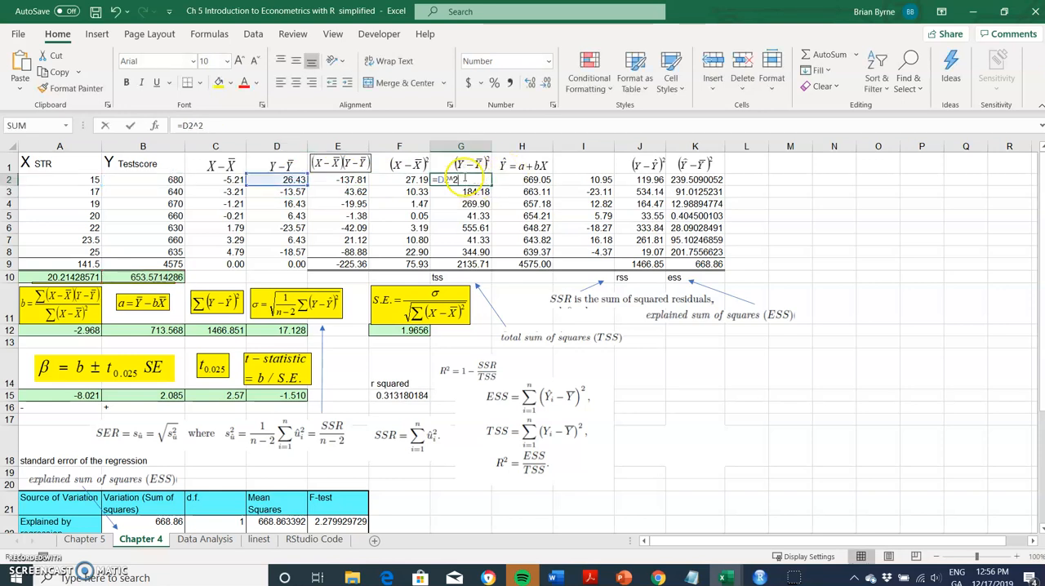
pyautogui.press('Return')
pyautogui.click(469, 264)
# Inspect the explained squared deviation formula in K2 and the predicted Y formula in H2.
pyautogui.click(642, 405)
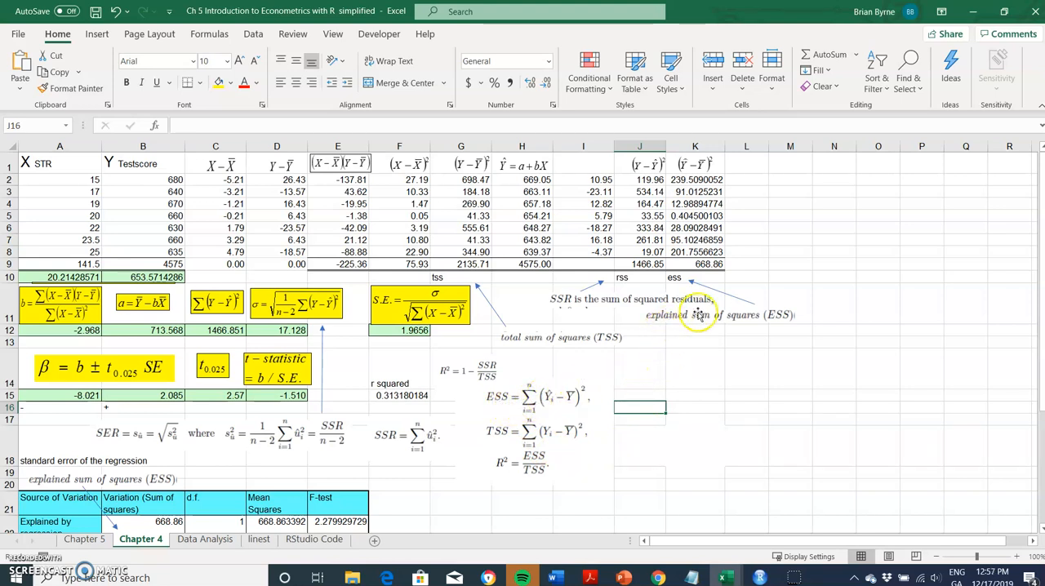
pyautogui.click(695, 179)
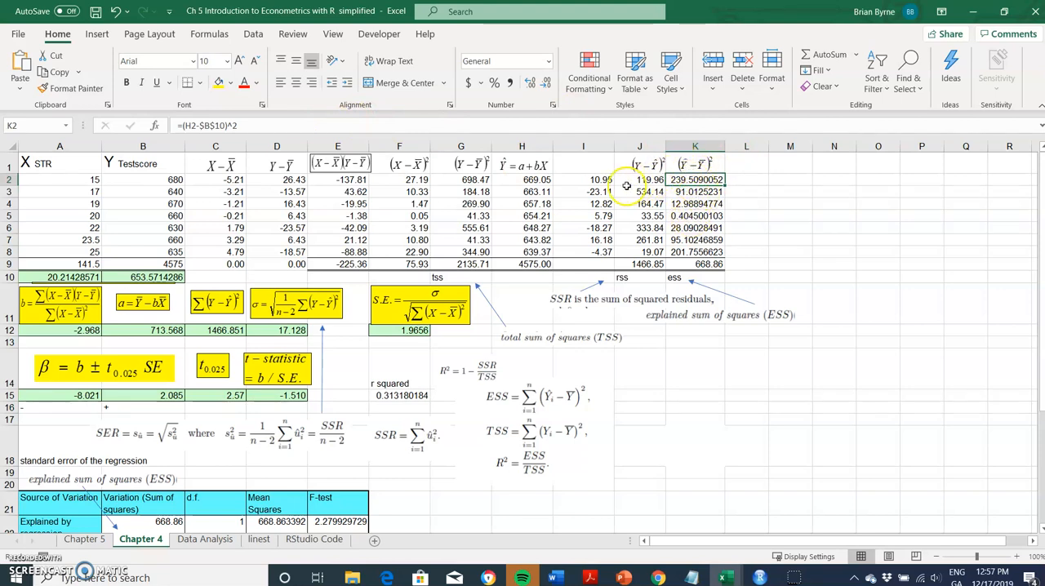
pyautogui.click(532, 178)
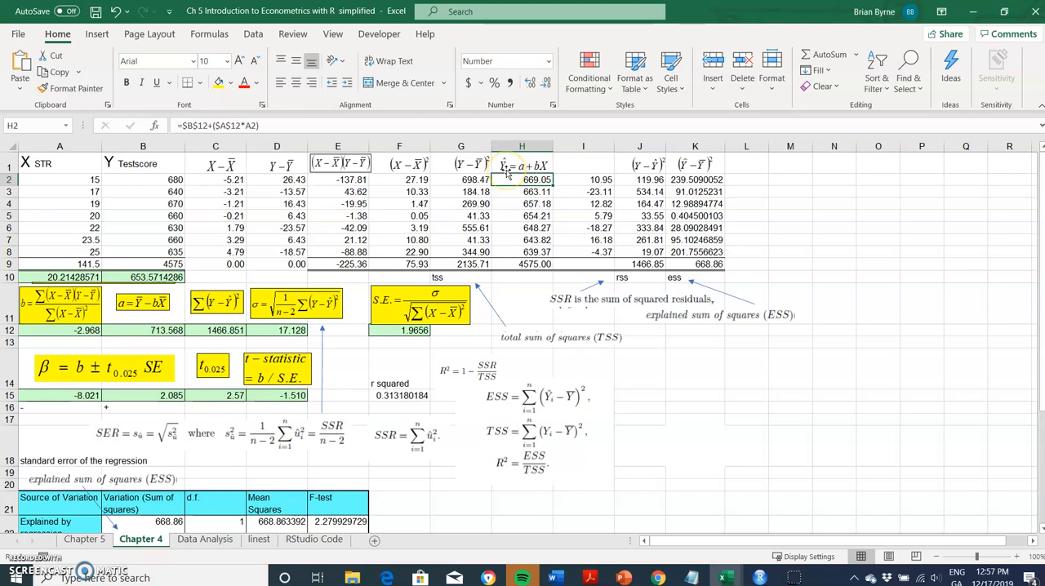
# Examine which cells the first Model Fit formula in I2 of the linest sheet refers to.
pyautogui.click(259, 539)
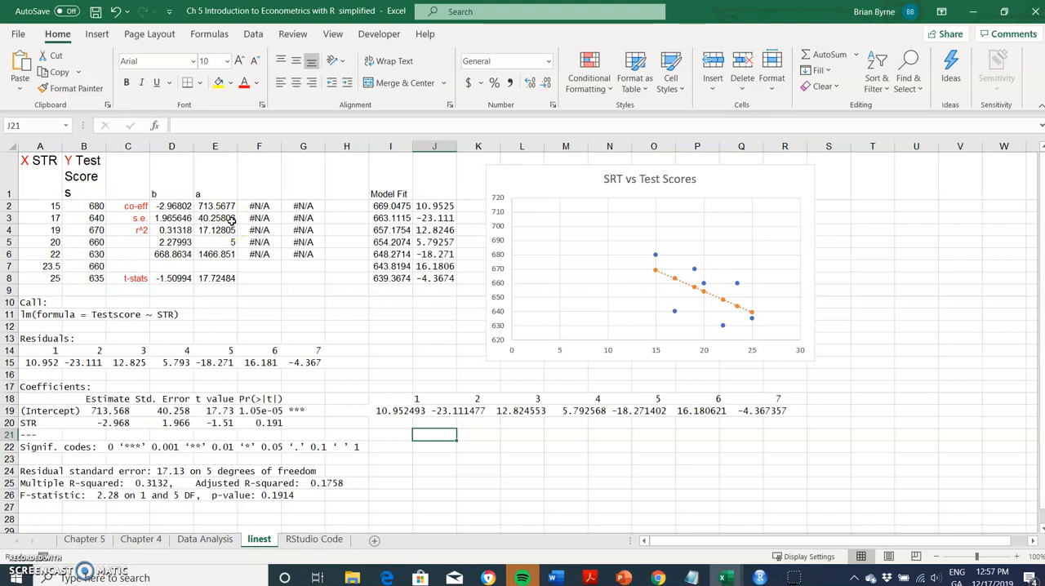
pyautogui.click(393, 206)
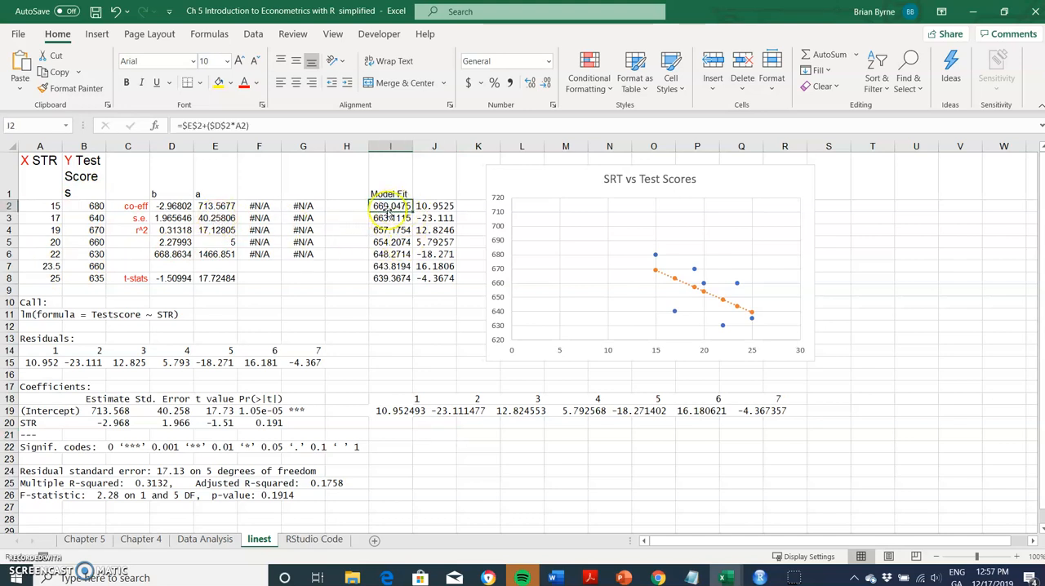
pyautogui.doubleClick(391, 210)
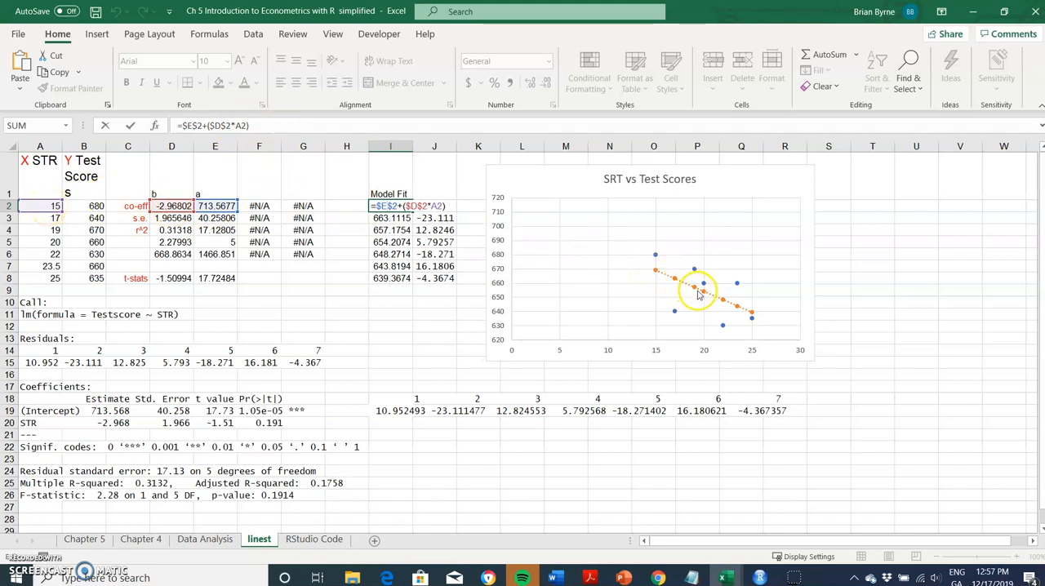
pyautogui.hotkey('ctrl', 'Return')
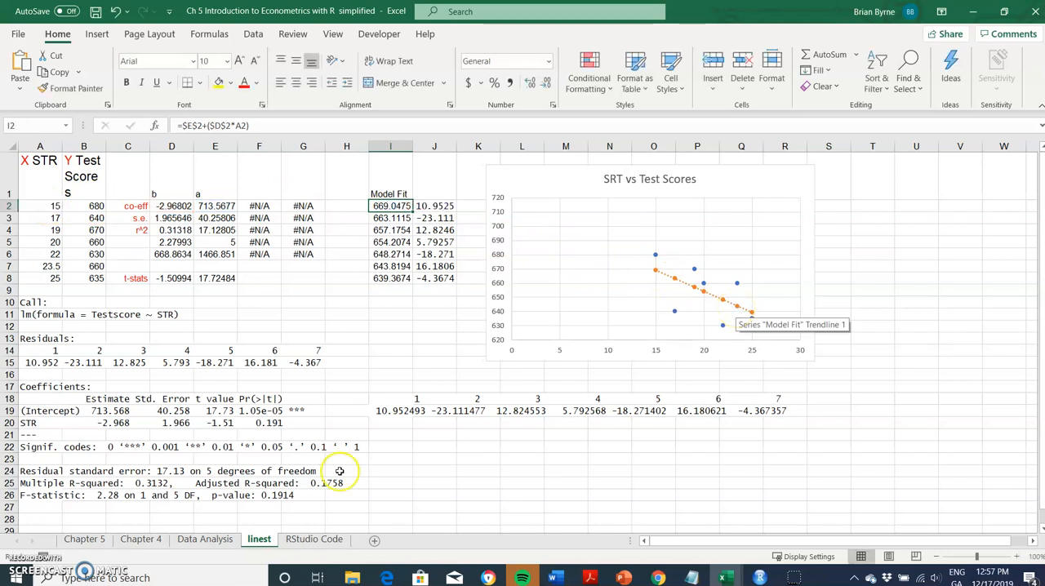
# Insert a markers-only scatter chart of the STR and Testscore data in A2:B8 on the Chapter 4 sheet.
pyautogui.click(143, 543)
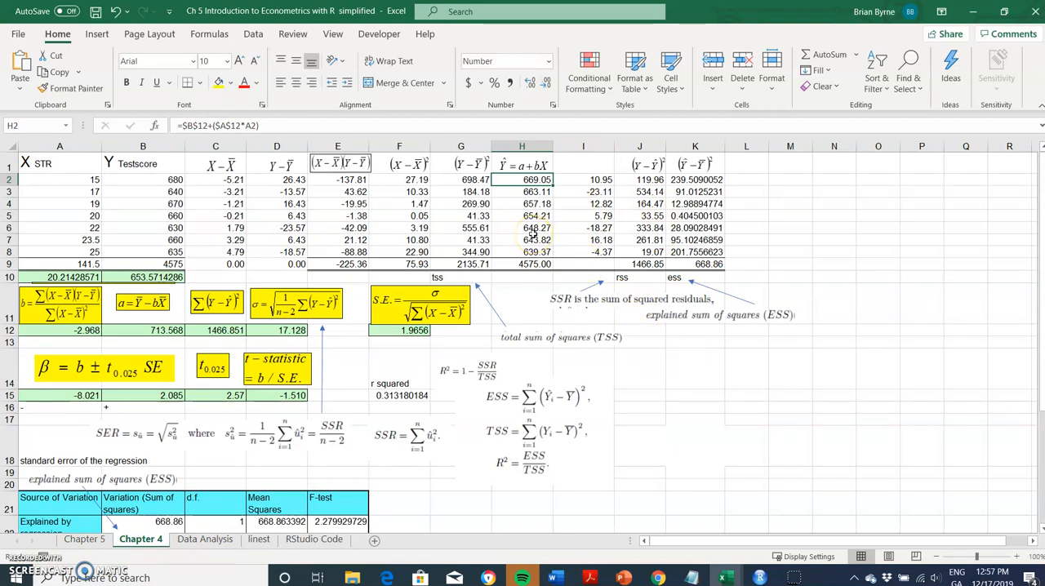
pyautogui.moveTo(47, 175); pyautogui.dragTo(153, 246)
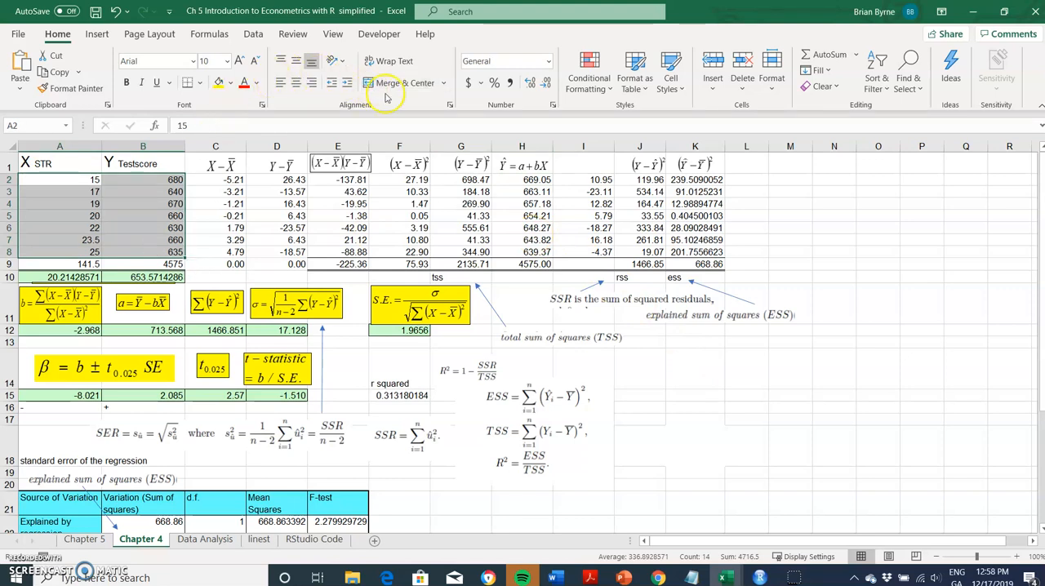
pyautogui.click(97, 35)
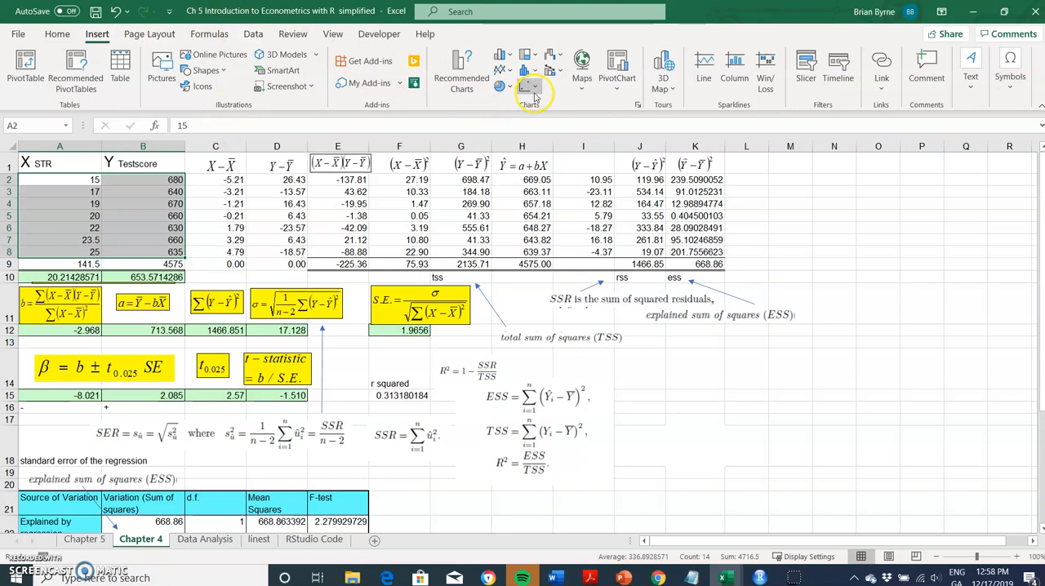
pyautogui.click(532, 89)
pyautogui.click(537, 136)
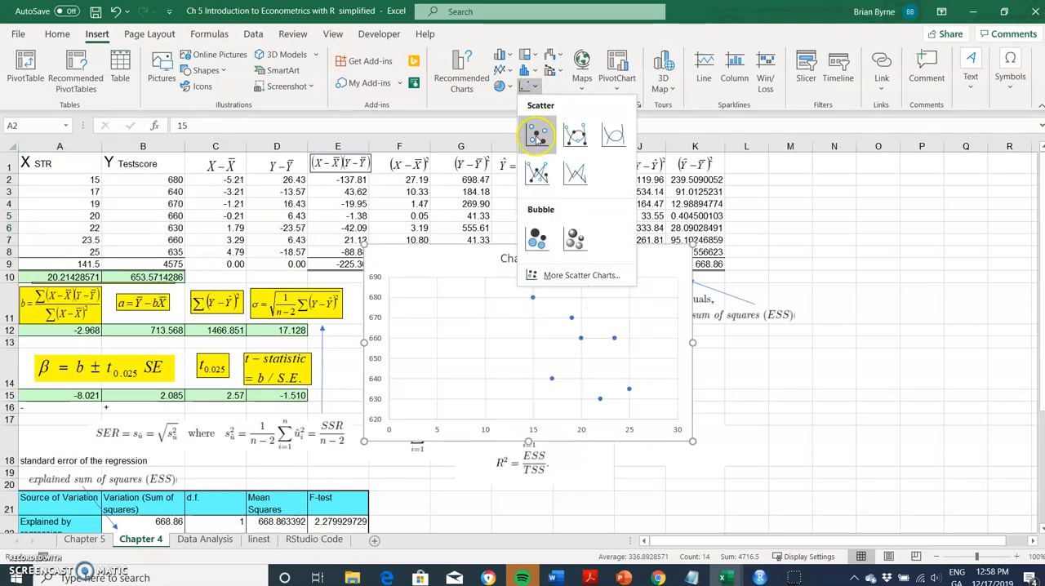
pyautogui.click(537, 136)
# Move the scatter chart to the empty area below columns J to N and delete its title.
pyautogui.moveTo(615, 261); pyautogui.dragTo(826, 279)
pyautogui.click(759, 275)
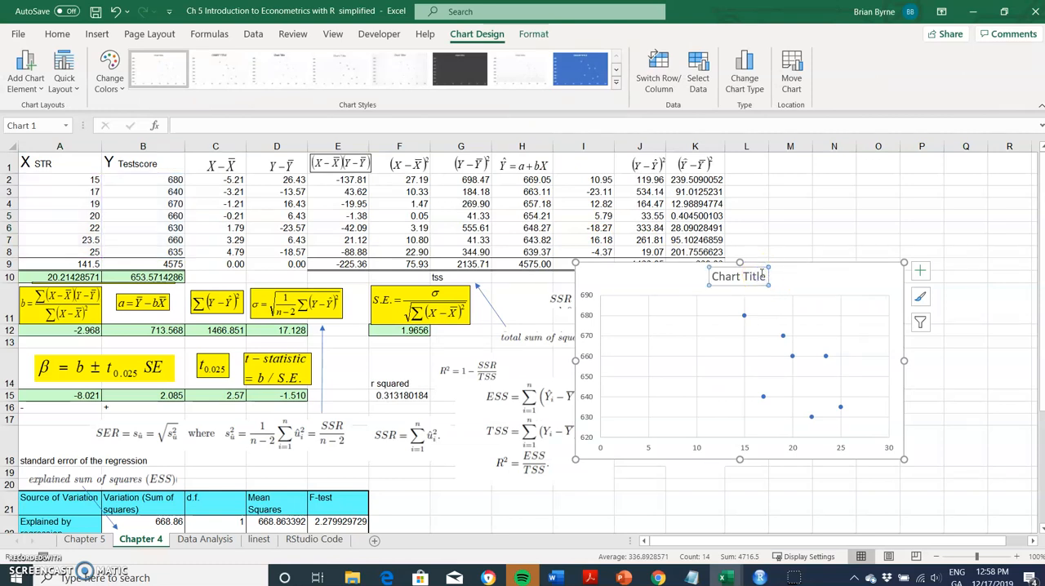
pyautogui.press('Delete')
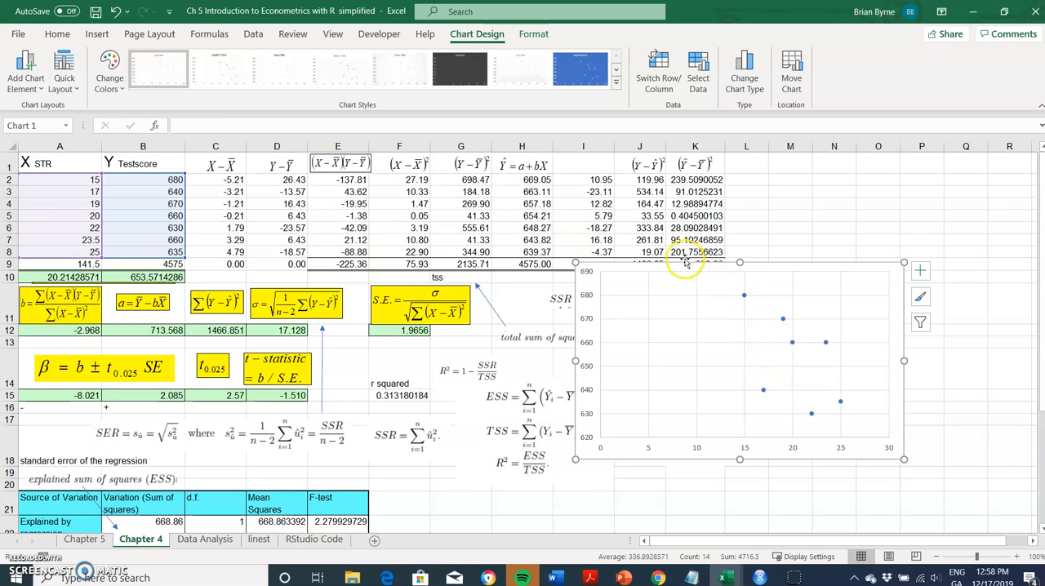
# Examine which cells the predicted Y formula in H2 refers to.
pyautogui.click(525, 176)
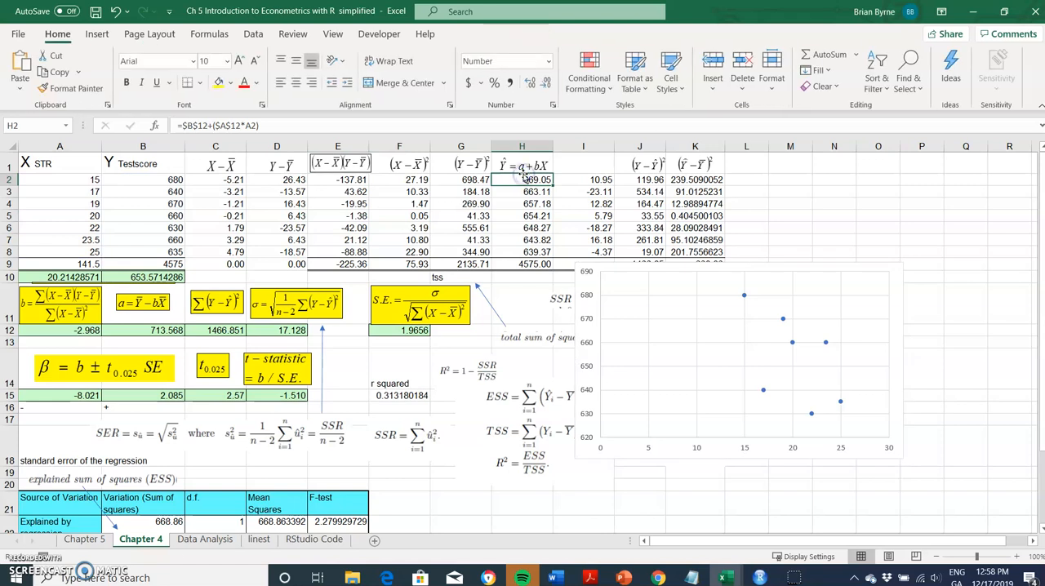
pyautogui.click(523, 170)
pyautogui.doubleClick(523, 180)
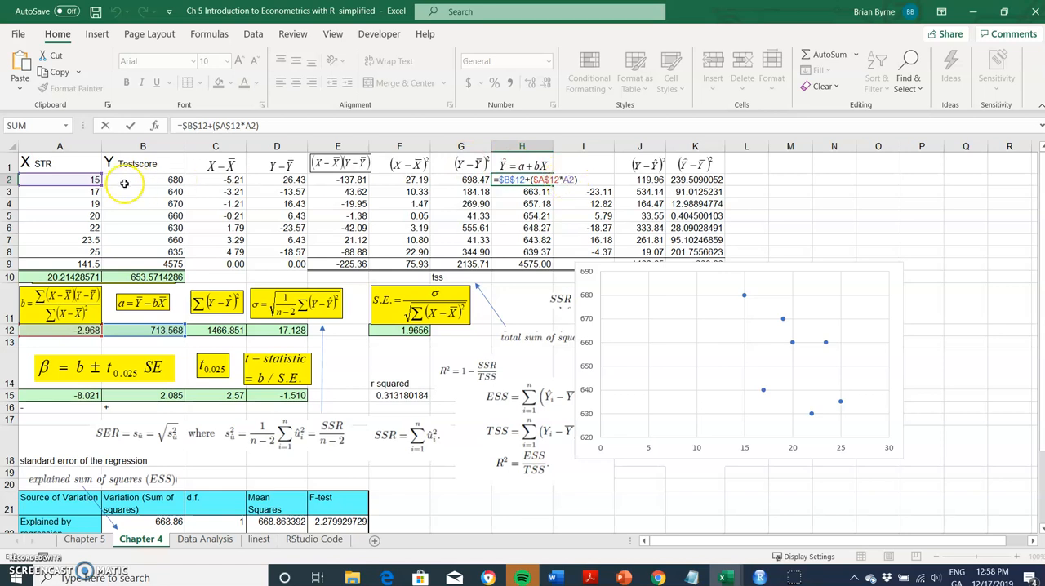
pyautogui.click(75, 185)
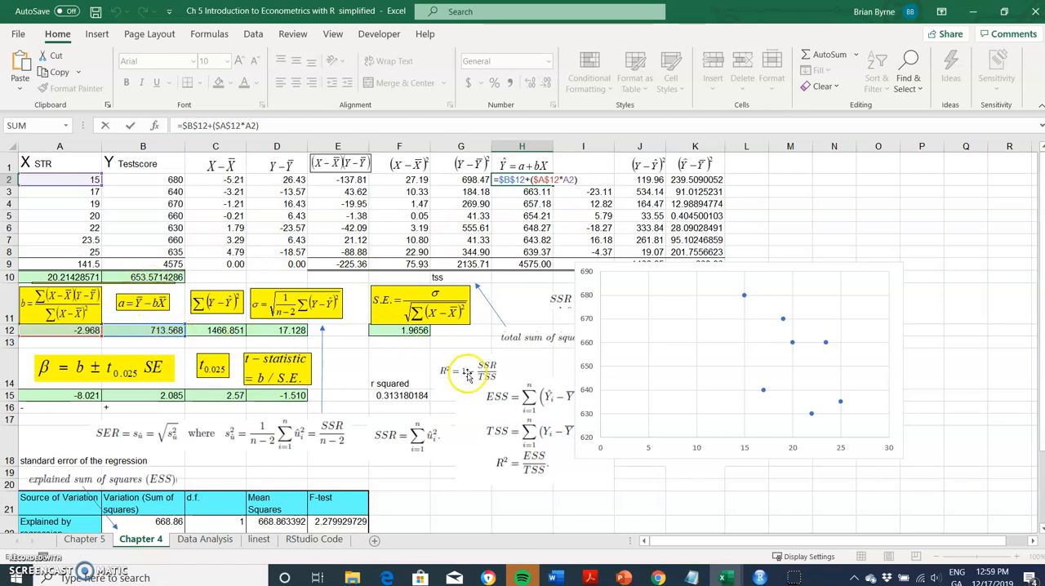
pyautogui.press('Return')
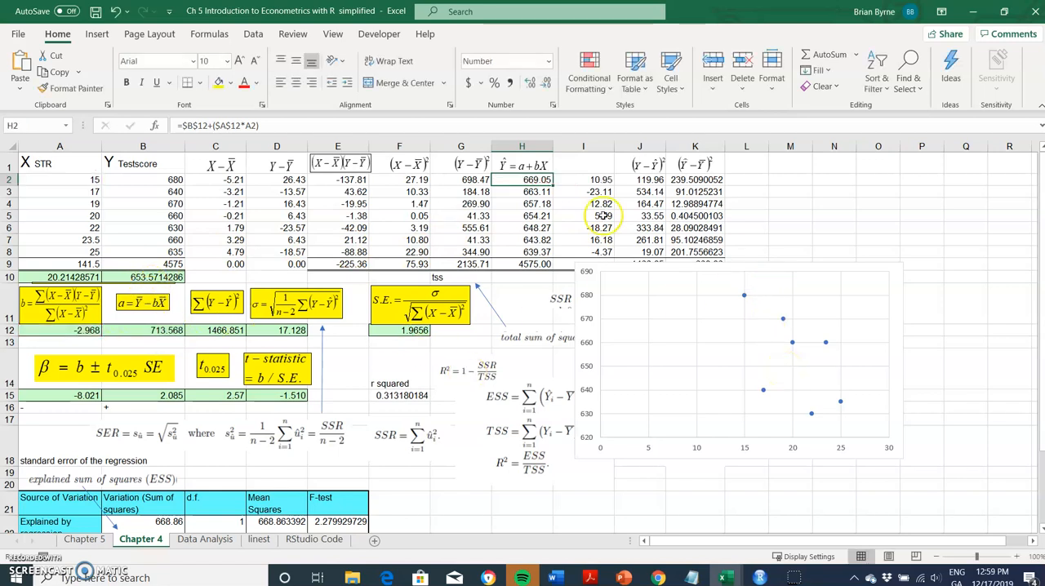
# Check the predicted Y formulas further down column H, from H3 to H7.
pyautogui.doubleClick(526, 194)
pyautogui.press('Escape')
pyautogui.doubleClick(526, 212)
pyautogui.doubleClick(526, 239)
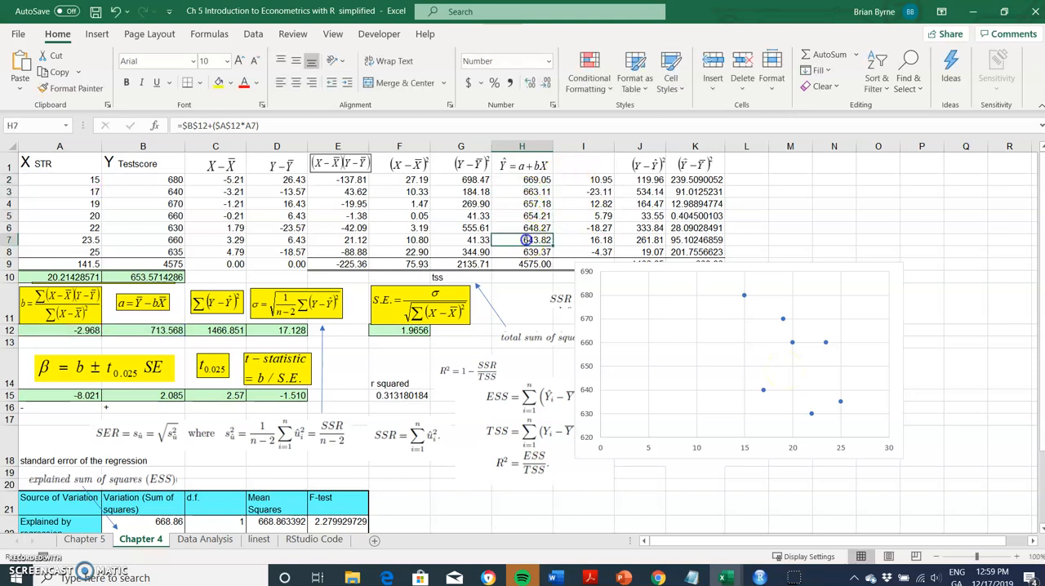
pyautogui.press('Escape')
# Name the scatter chart's existing data series "Raw Data".
pyautogui.rightClick(717, 343)
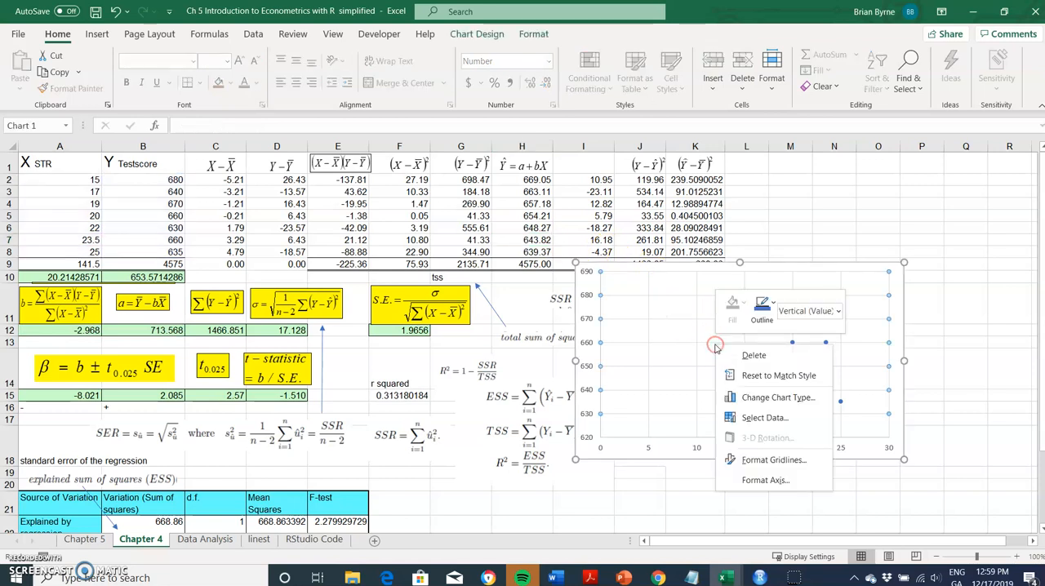
pyautogui.click(739, 419)
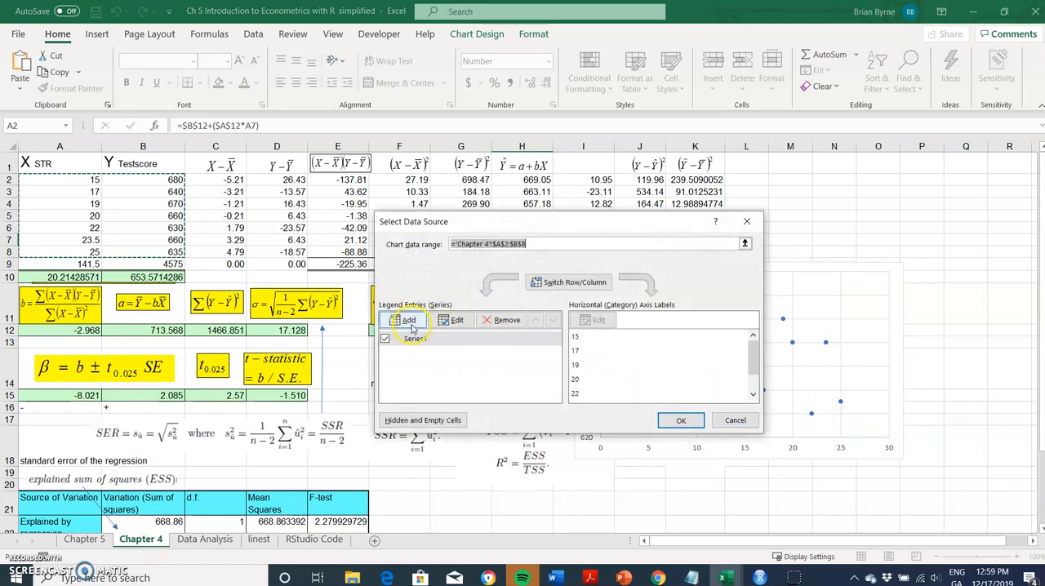
pyautogui.click(443, 340)
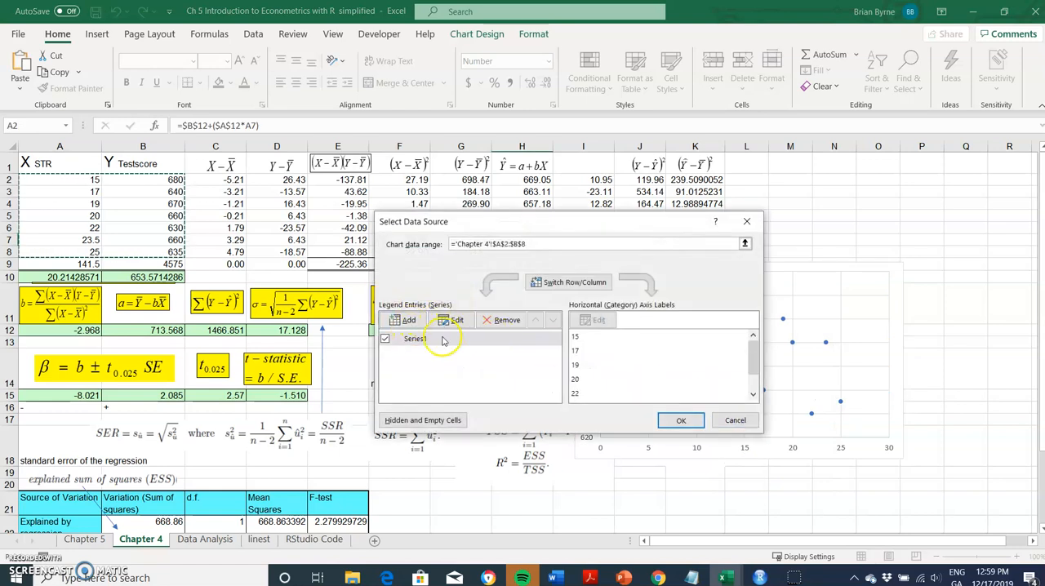
pyautogui.click(451, 320)
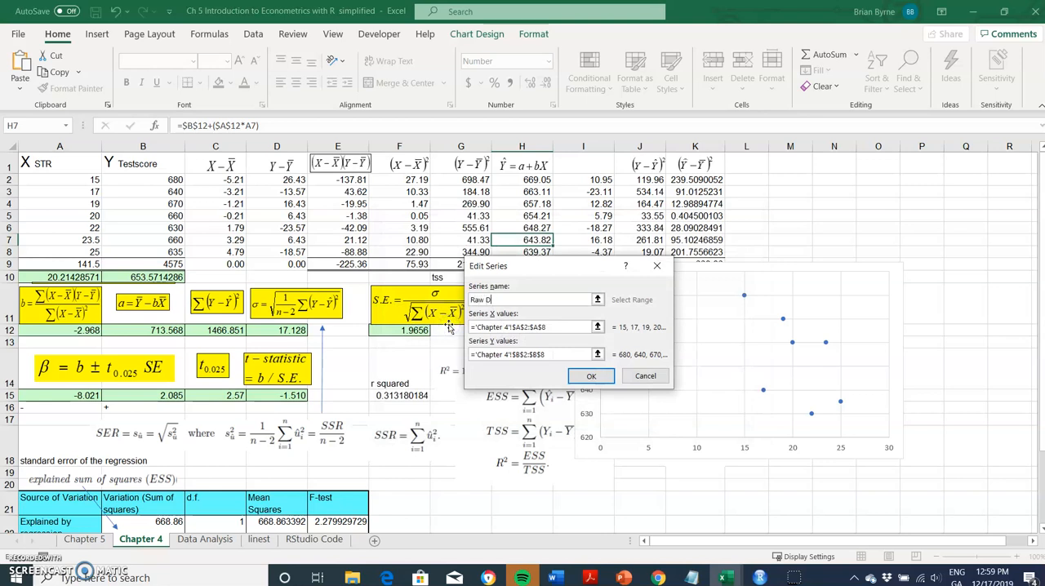
pyautogui.click(591, 376)
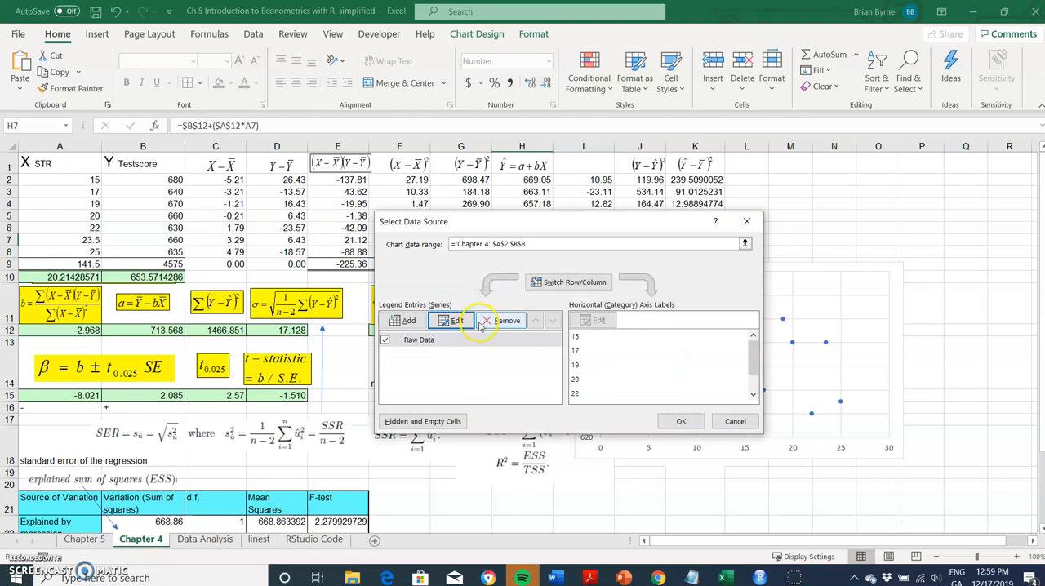
# Add a chart series named "Fitted Model Y hat" with X values from A2:A8 and Y values from H2:H8.
pyautogui.click(403, 321)
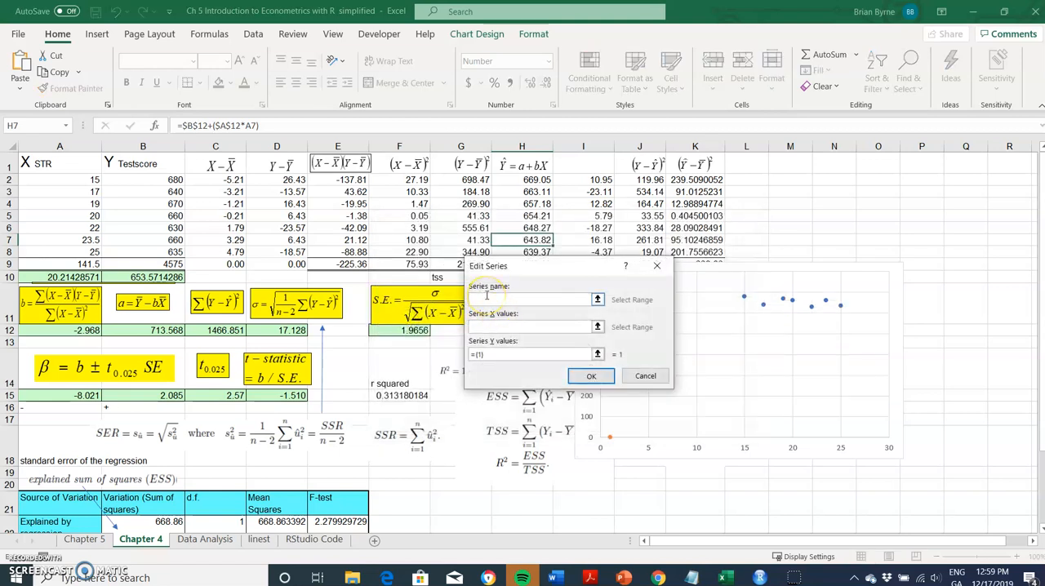
pyautogui.write('Fitted Model Y hat')
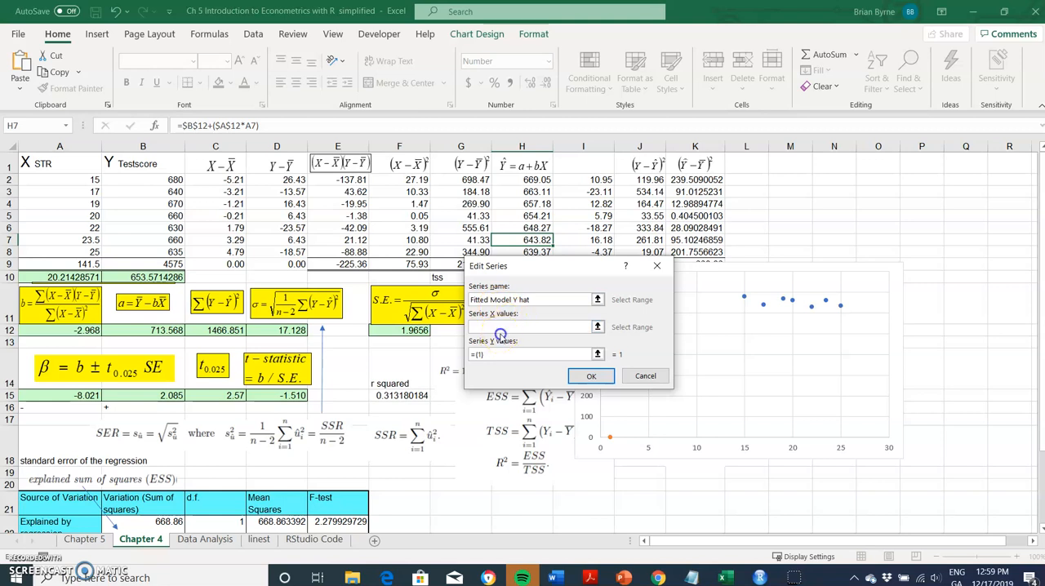
pyautogui.moveTo(82, 178); pyautogui.dragTo(83, 251)
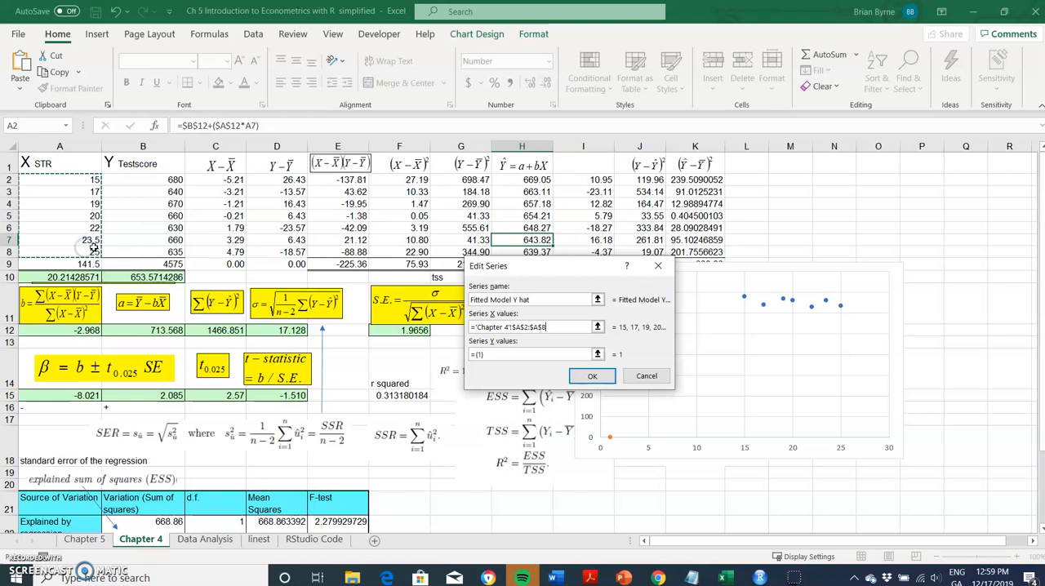
pyautogui.click(493, 355)
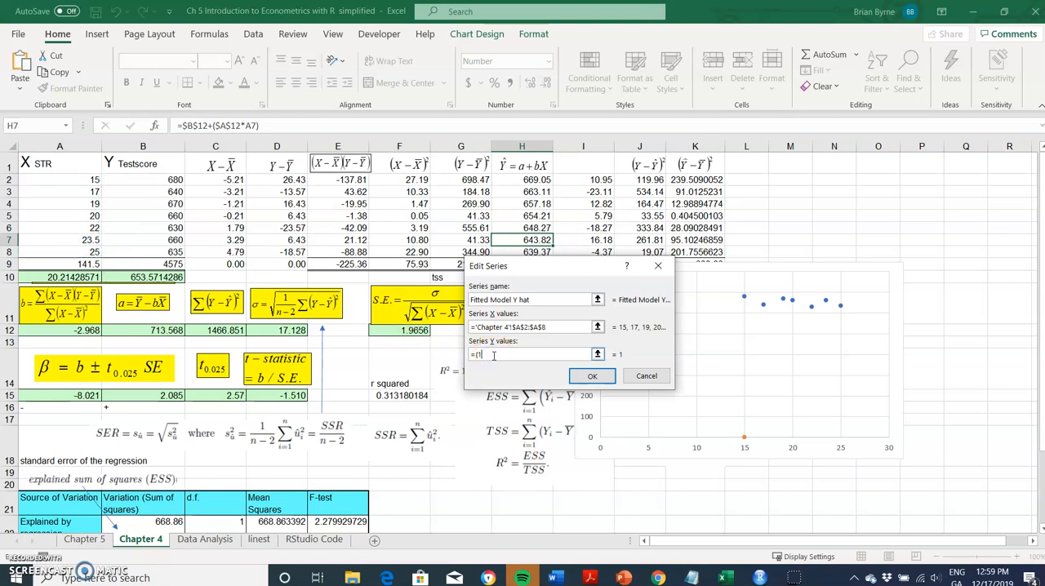
pyautogui.moveTo(532, 178); pyautogui.dragTo(535, 252)
pyautogui.click(592, 376)
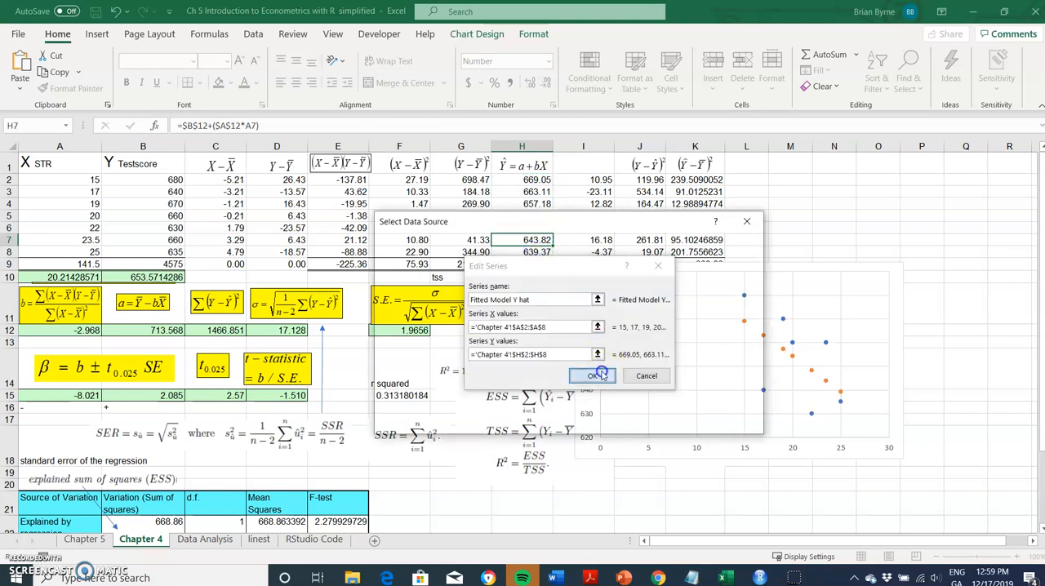
pyautogui.click(680, 425)
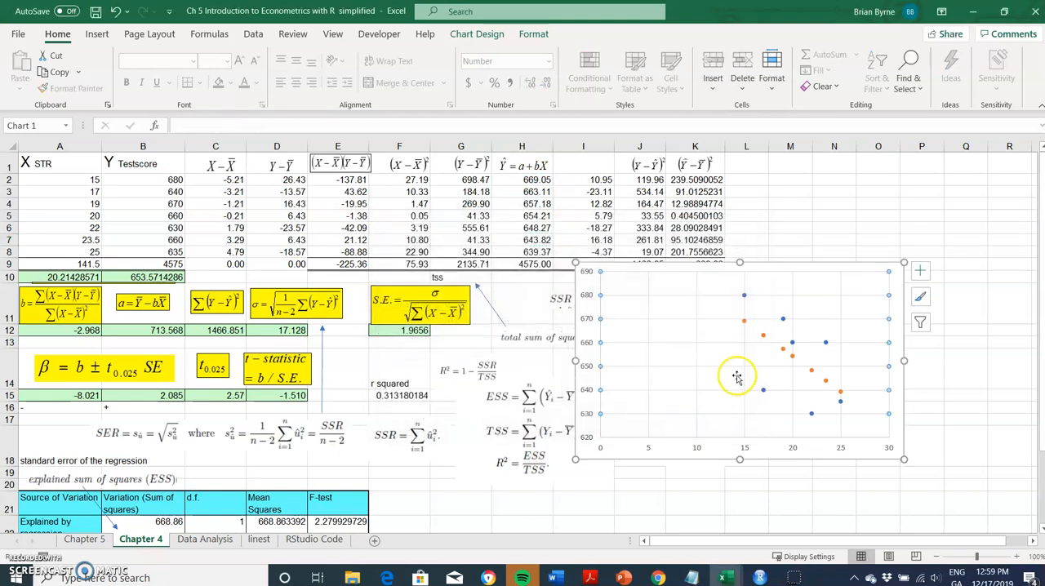
# Add a linear trendline to the chart's fitted Y hat series and close the formatting pane.
pyautogui.rightClick(783, 350)
pyautogui.click(823, 484)
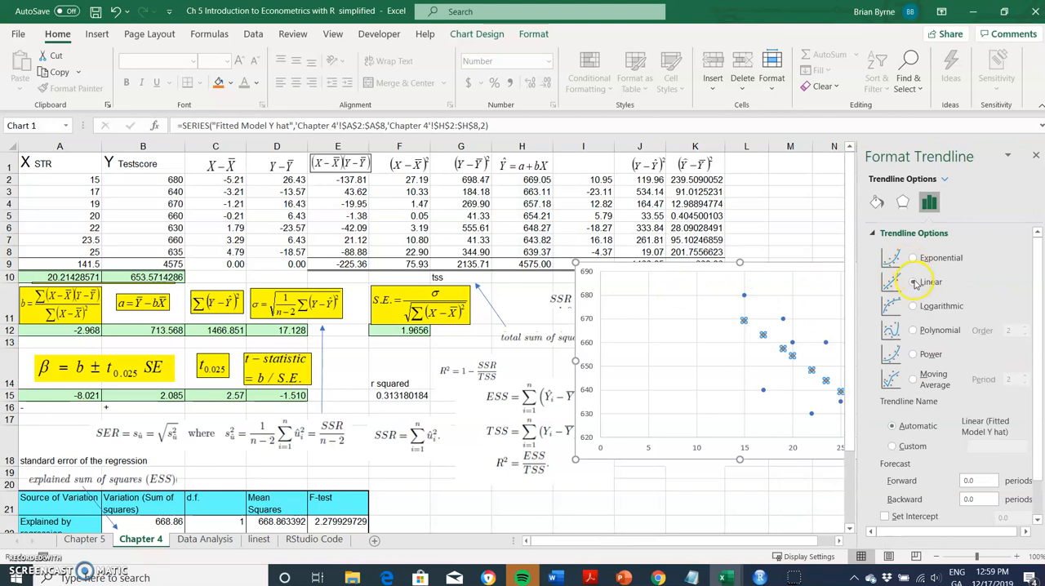
pyautogui.click(915, 282)
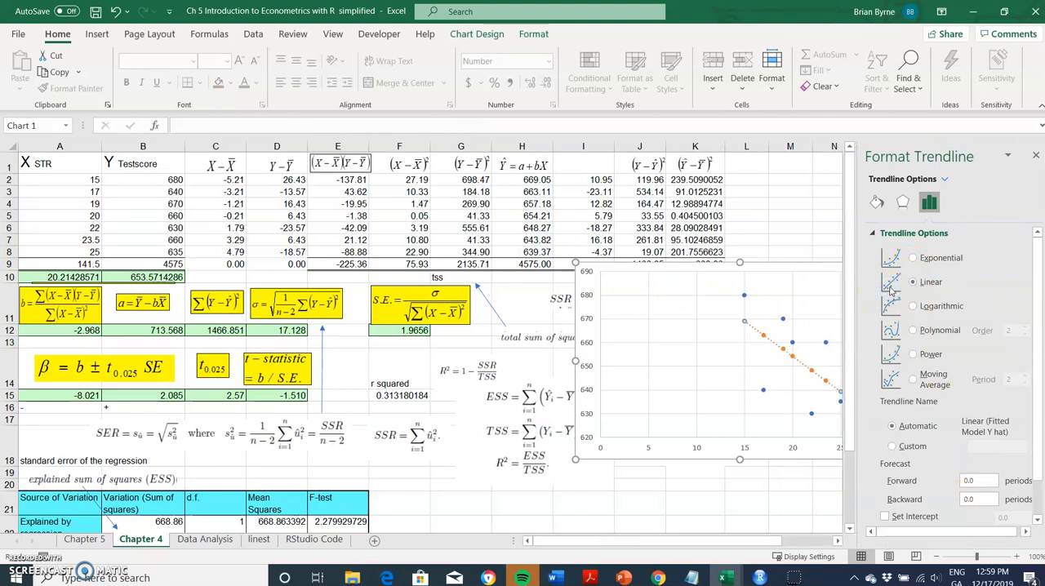
pyautogui.click(784, 229)
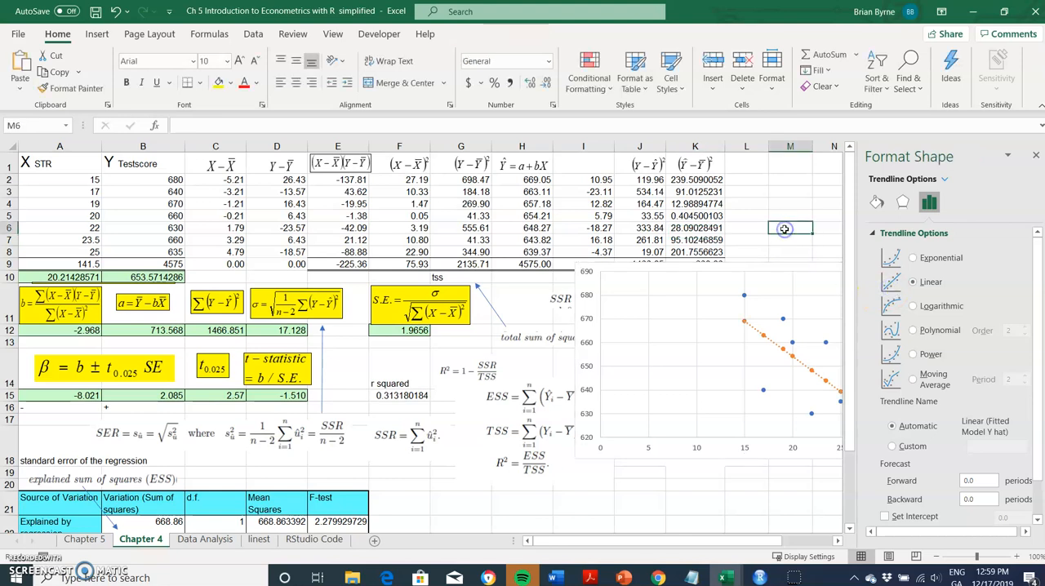
pyautogui.click(1036, 156)
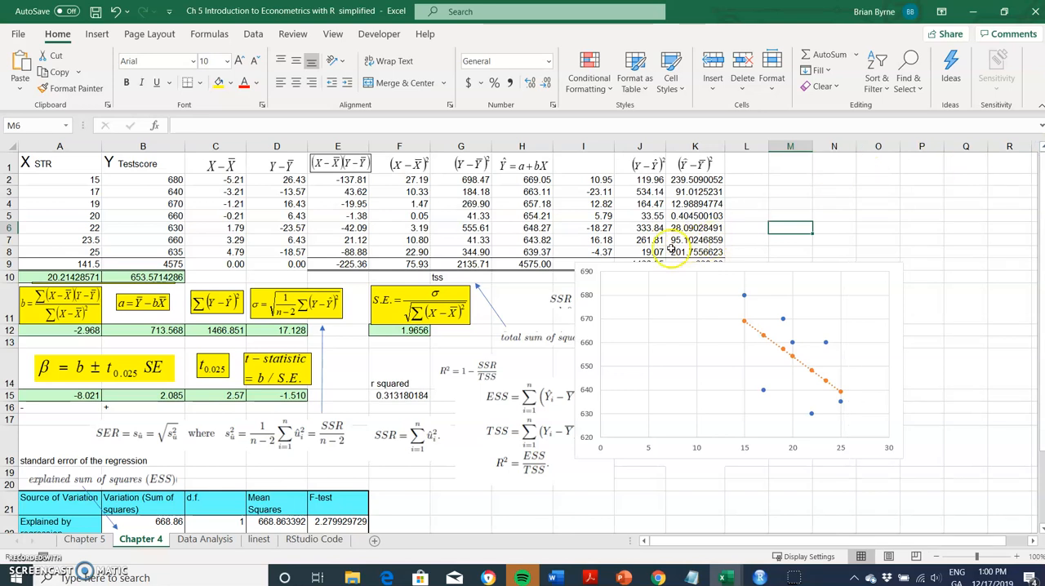
# Move the chart below the SSR and ESS notes so that it clears the column totals and sum-of-squares formulas.
pyautogui.moveTo(586, 287); pyautogui.dragTo(650, 366)
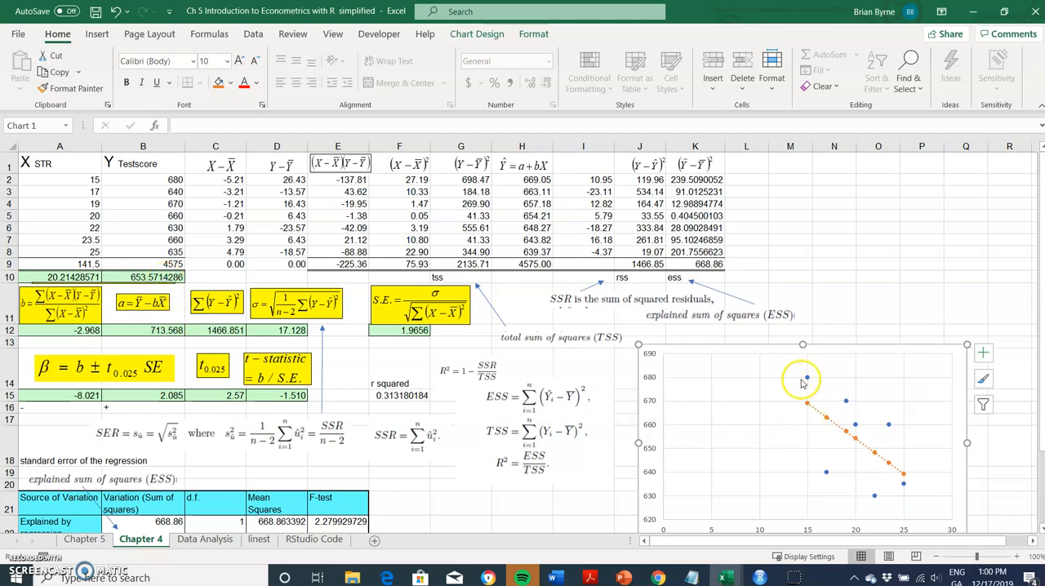
pyautogui.moveTo(808, 380)
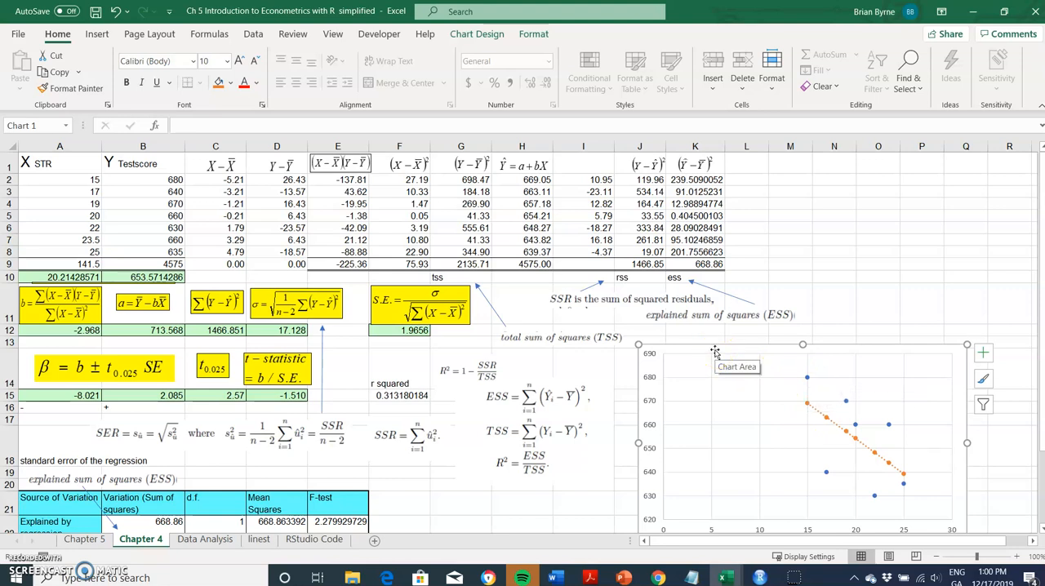
pyautogui.moveTo(715, 351); pyautogui.dragTo(687, 335)
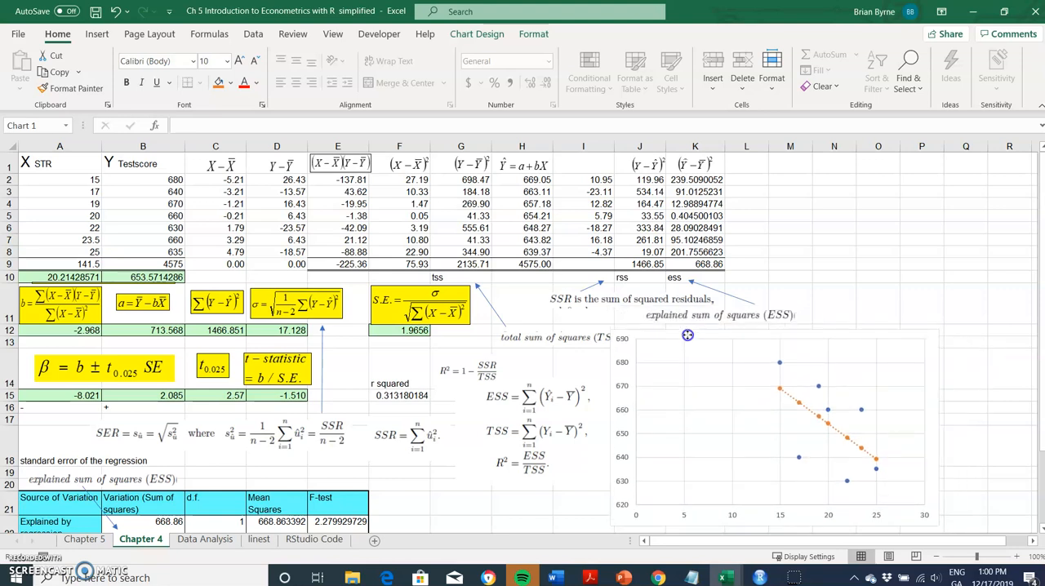
# Enter =$B$10 in L2 to reference the mean test score and fill the formula to L8.
pyautogui.click(756, 179)
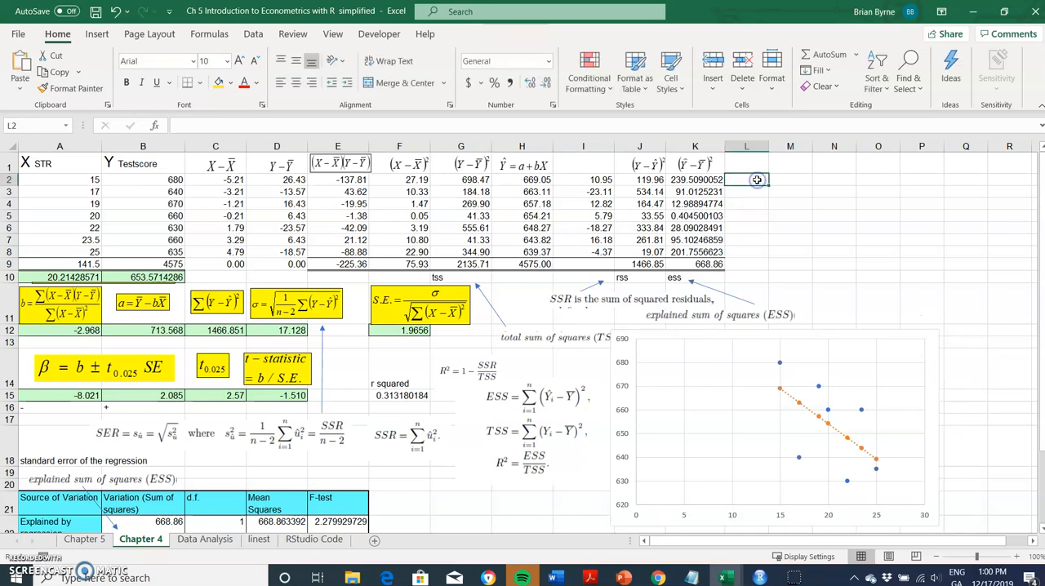
pyautogui.write('=')
pyautogui.click(155, 277)
pyautogui.press('F4')
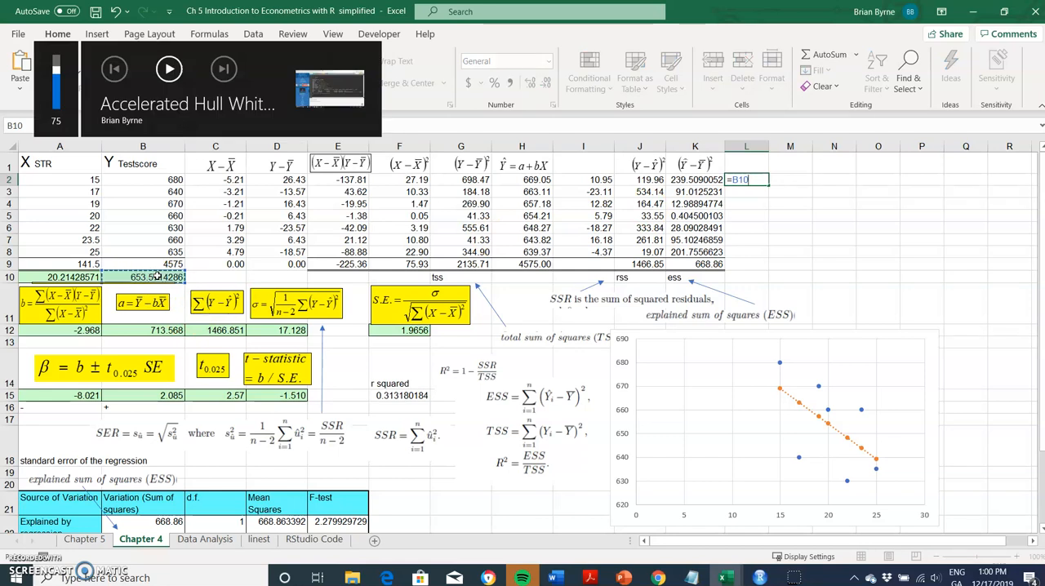
pyautogui.press('F4')
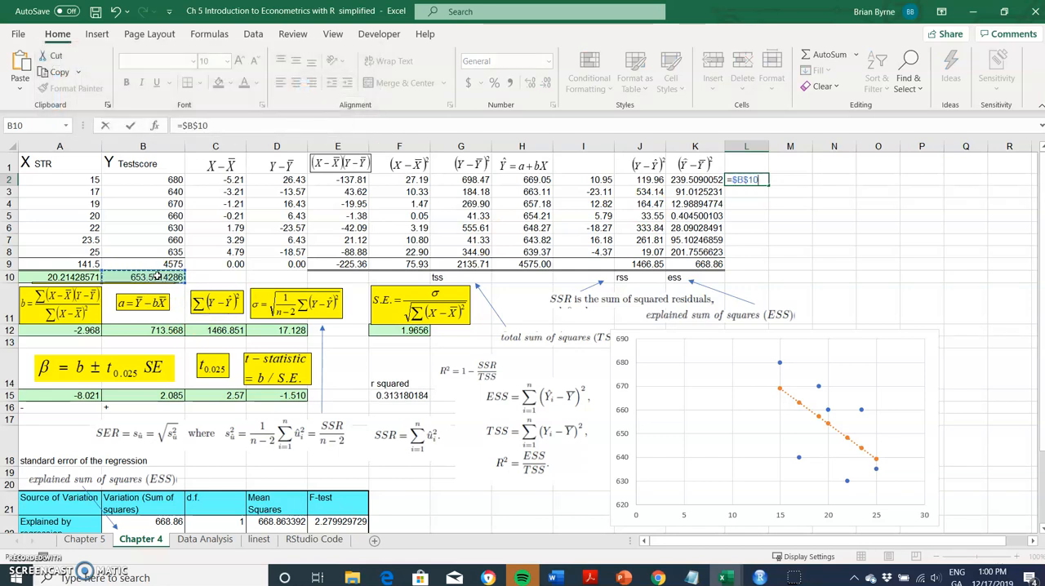
pyautogui.press('Return')
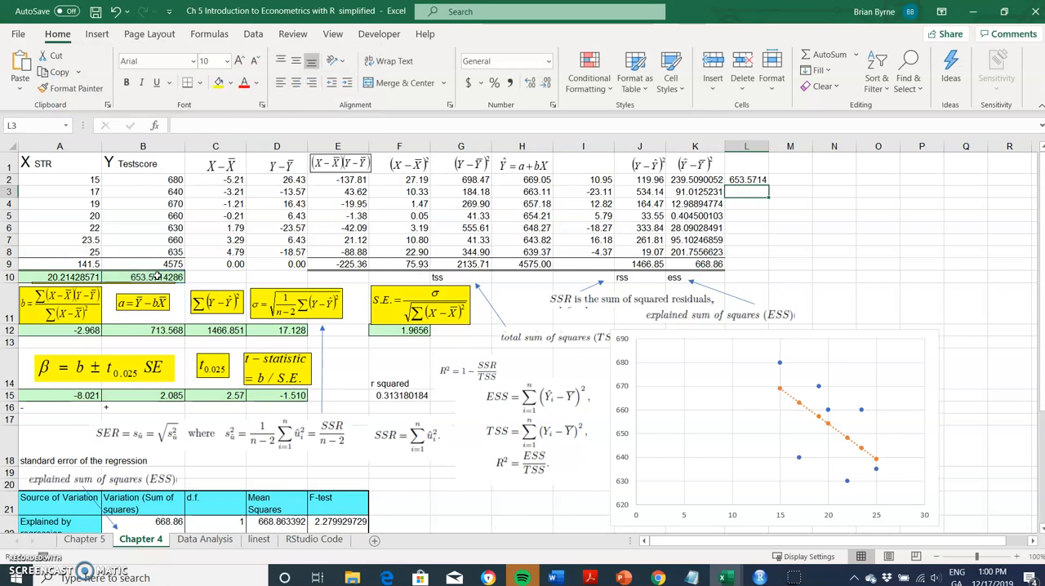
pyautogui.click(745, 179)
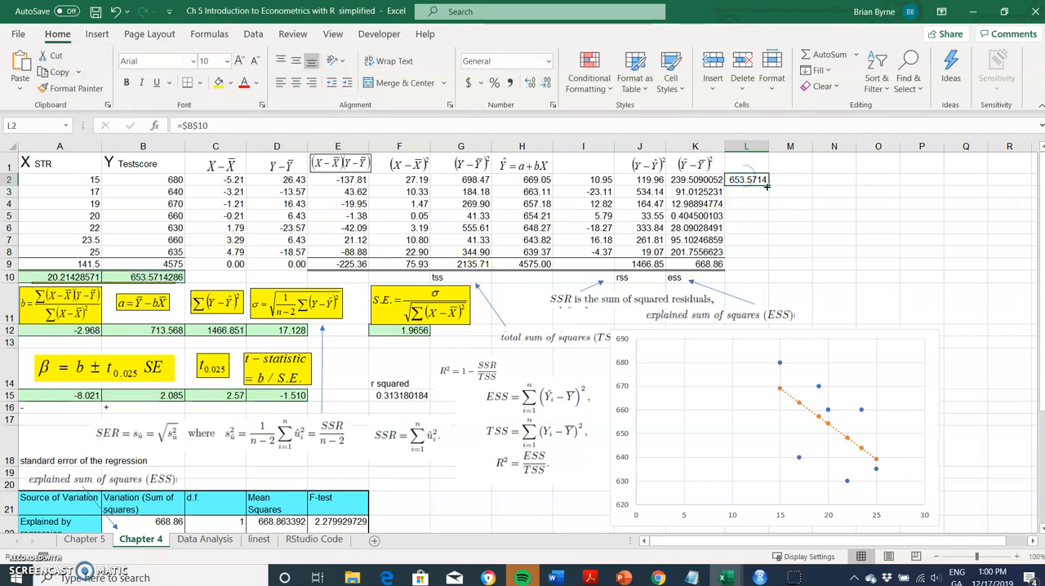
pyautogui.moveTo(768, 184); pyautogui.dragTo(769, 253)
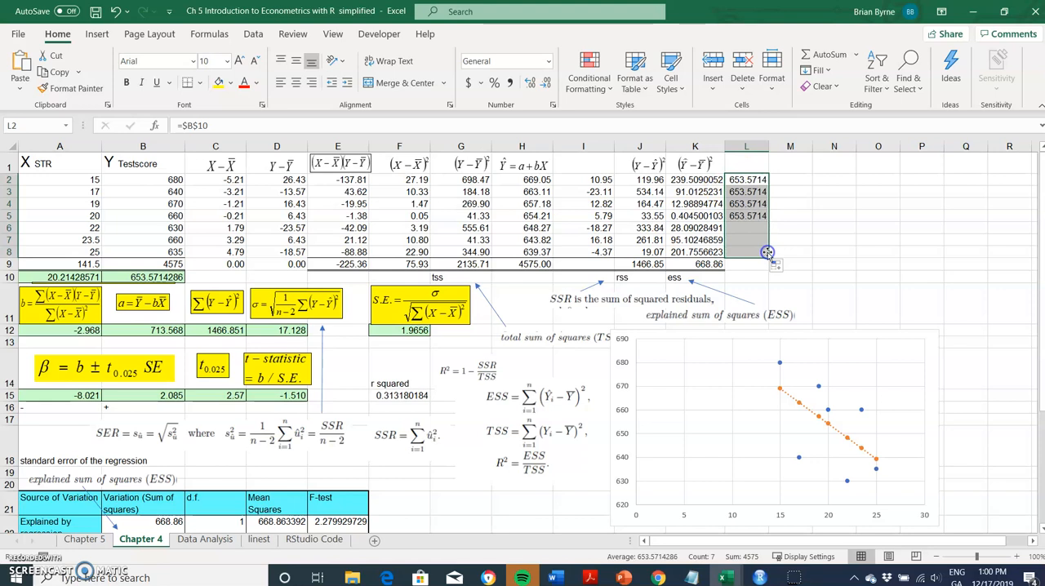
# Add a chart series named "Mean Y" with X values from A2:A8 and Y values from L2:L8.
pyautogui.rightClick(750, 424)
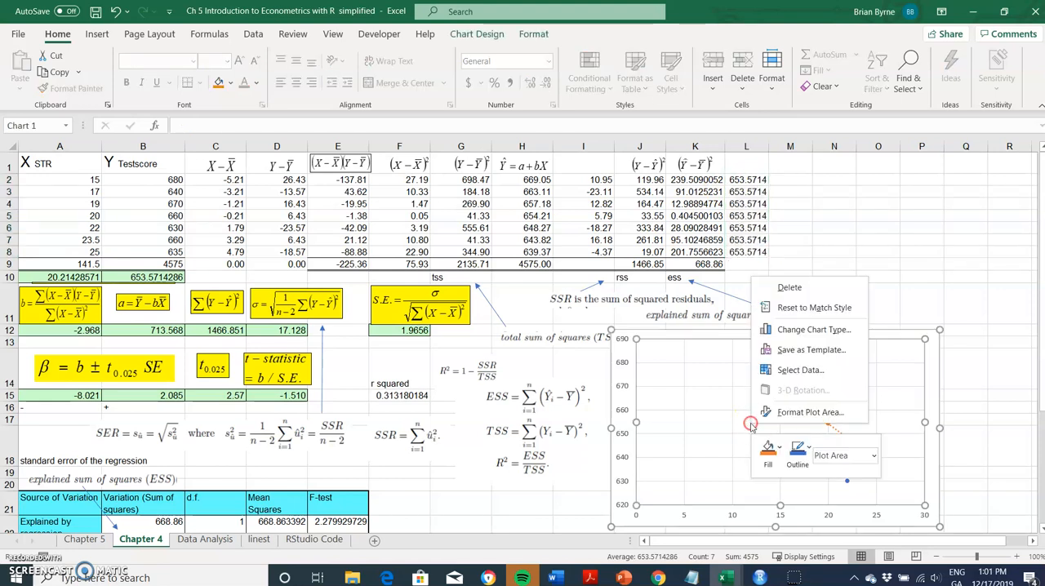
pyautogui.click(778, 375)
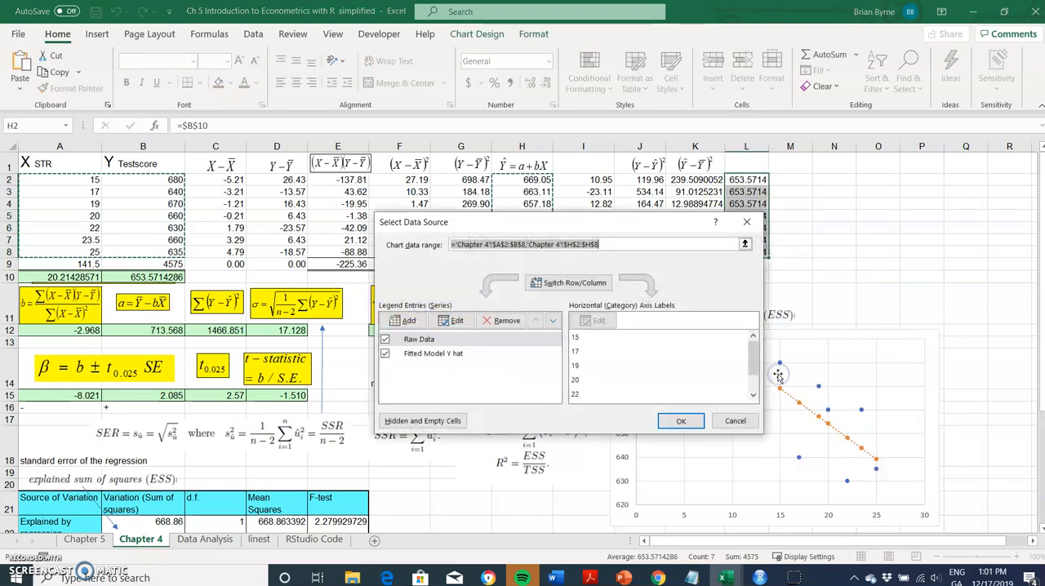
pyautogui.click(404, 343)
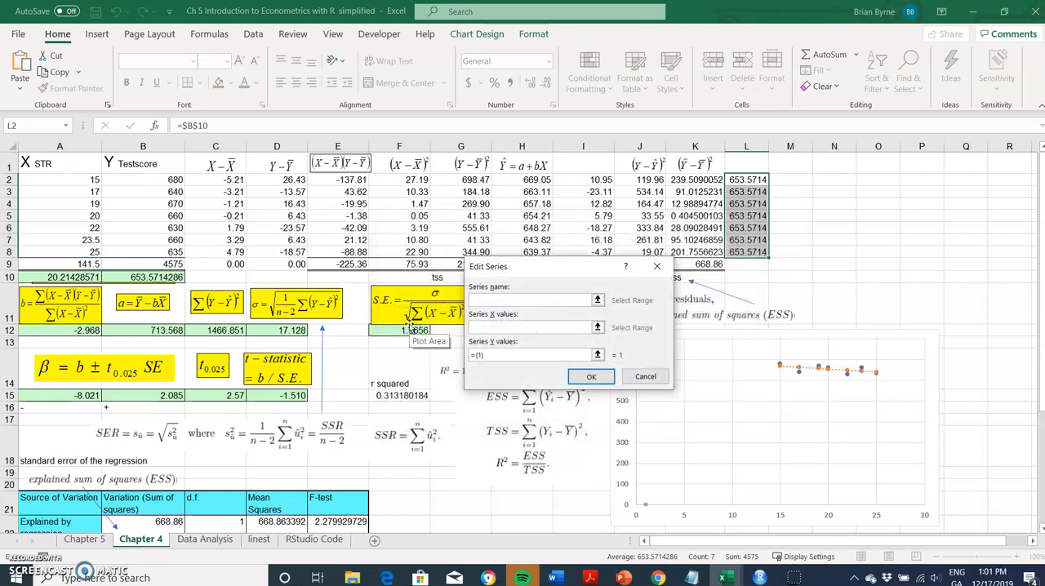
pyautogui.write('Mean Y')
pyautogui.click(484, 326)
pyautogui.moveTo(63, 180); pyautogui.dragTo(65, 247)
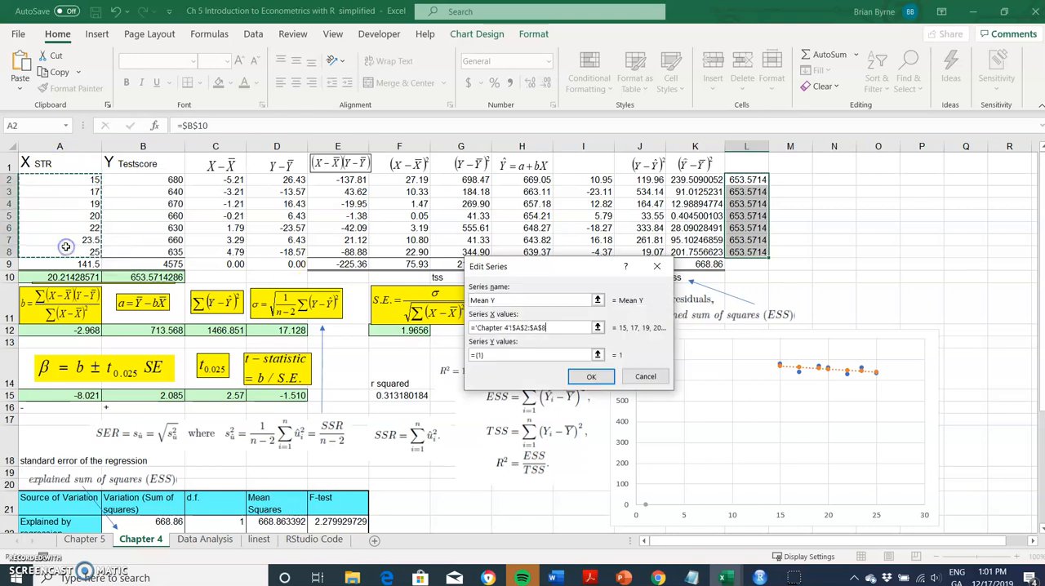
pyautogui.click(492, 354)
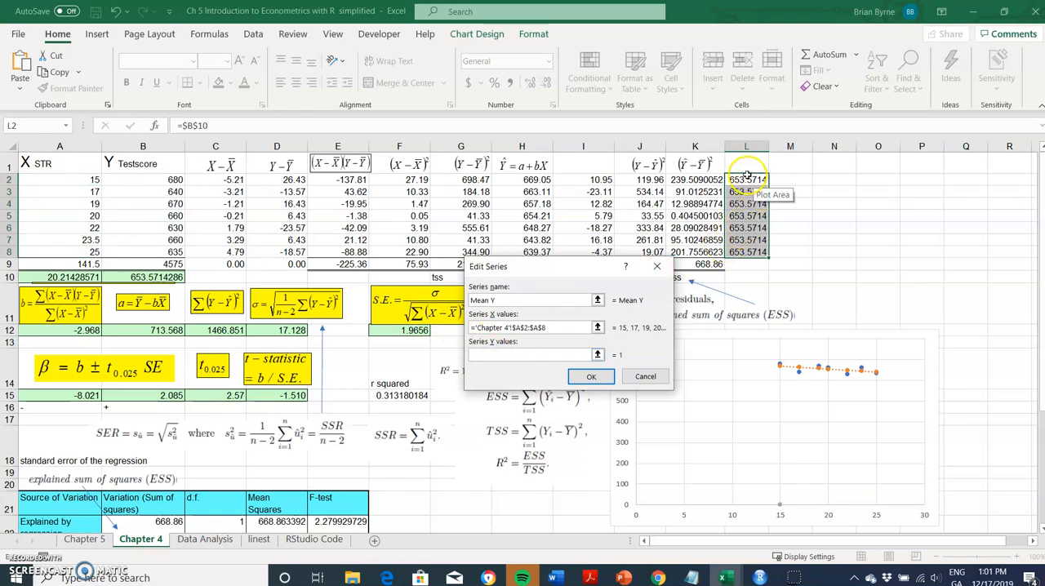
pyautogui.moveTo(746, 178); pyautogui.dragTo(746, 252)
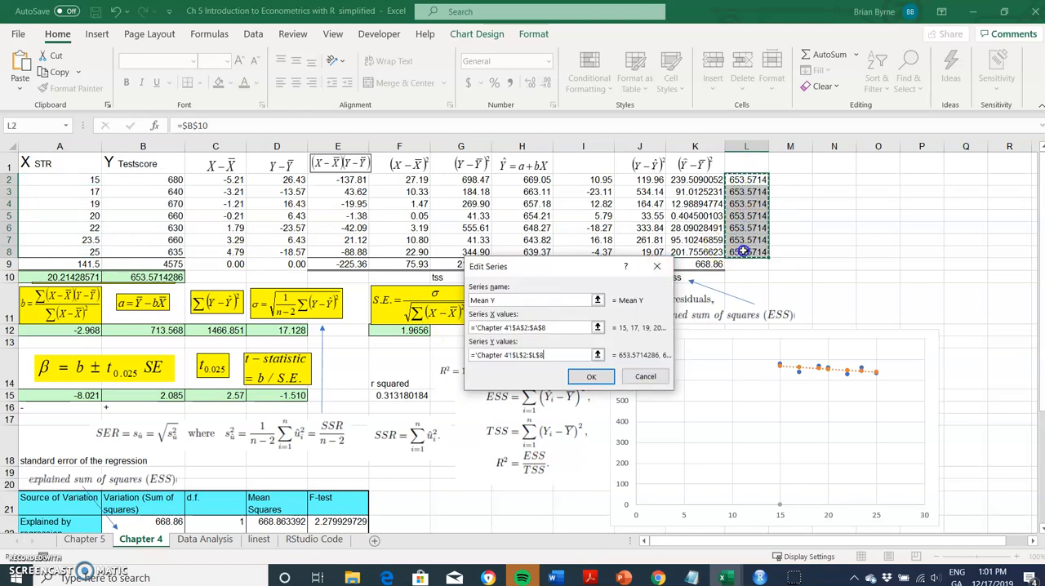
pyautogui.click(591, 377)
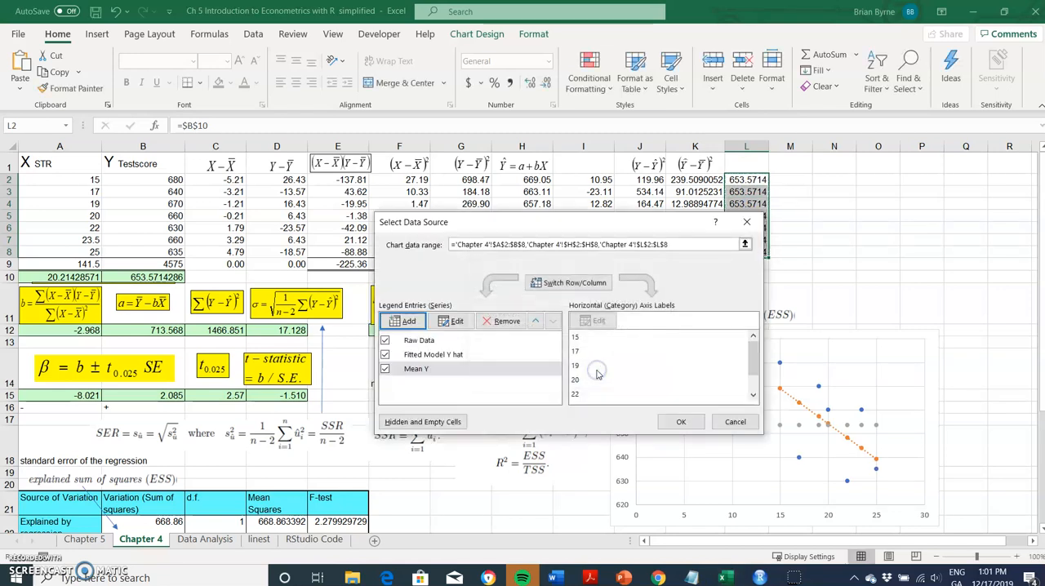
pyautogui.click(699, 421)
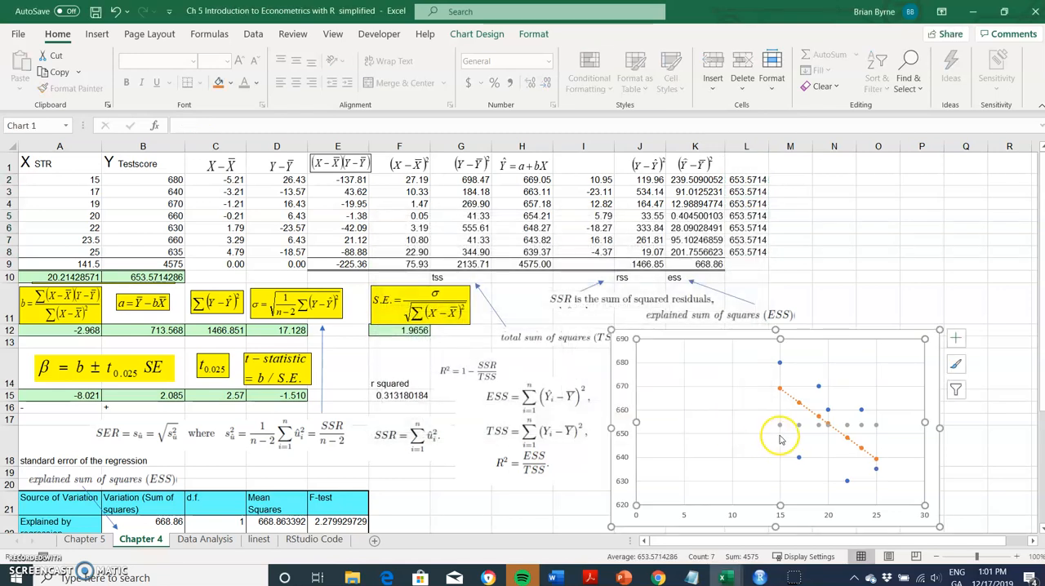
# Add a linear trendline to the chart's Mean Y series and close the formatting pane.
pyautogui.rightClick(781, 426)
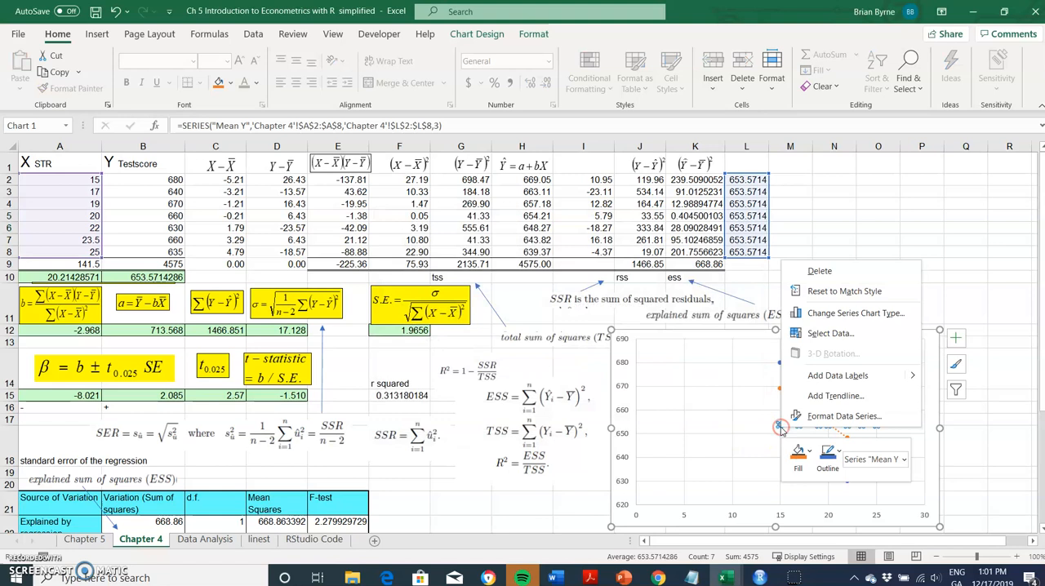
pyautogui.click(824, 395)
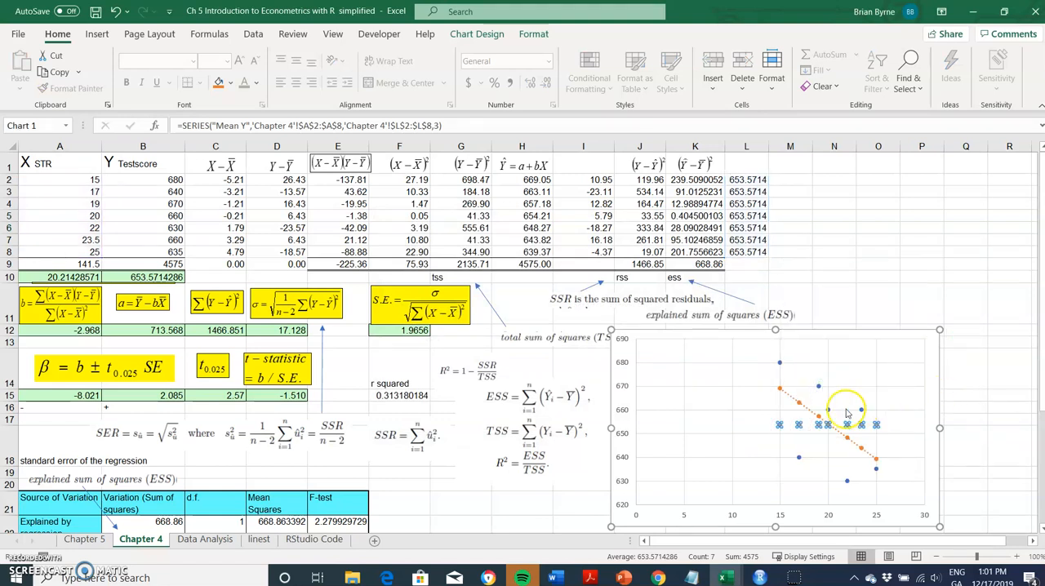
pyautogui.doubleClick(805, 426)
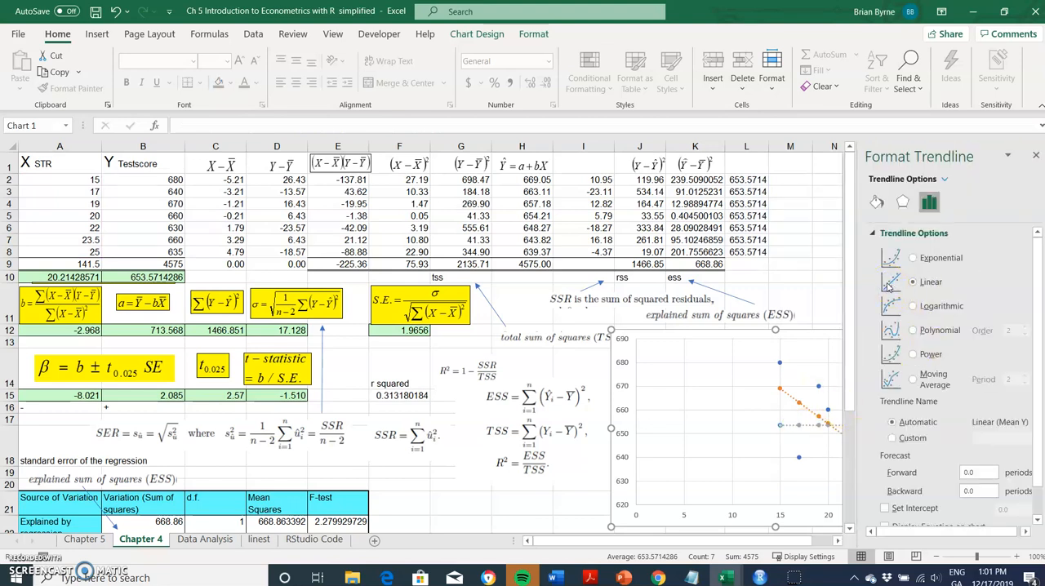
pyautogui.click(804, 263)
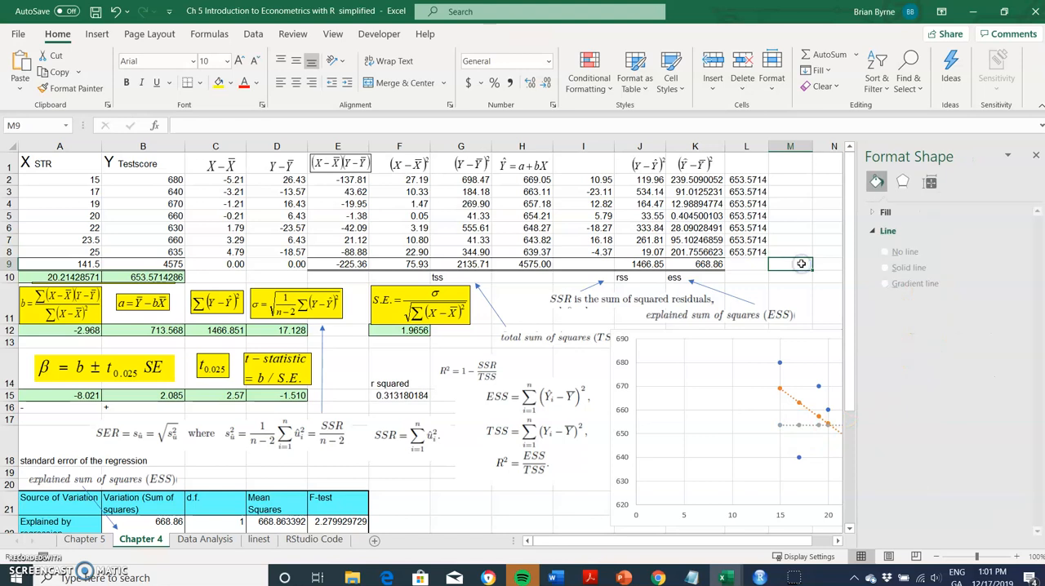
pyautogui.click(1036, 156)
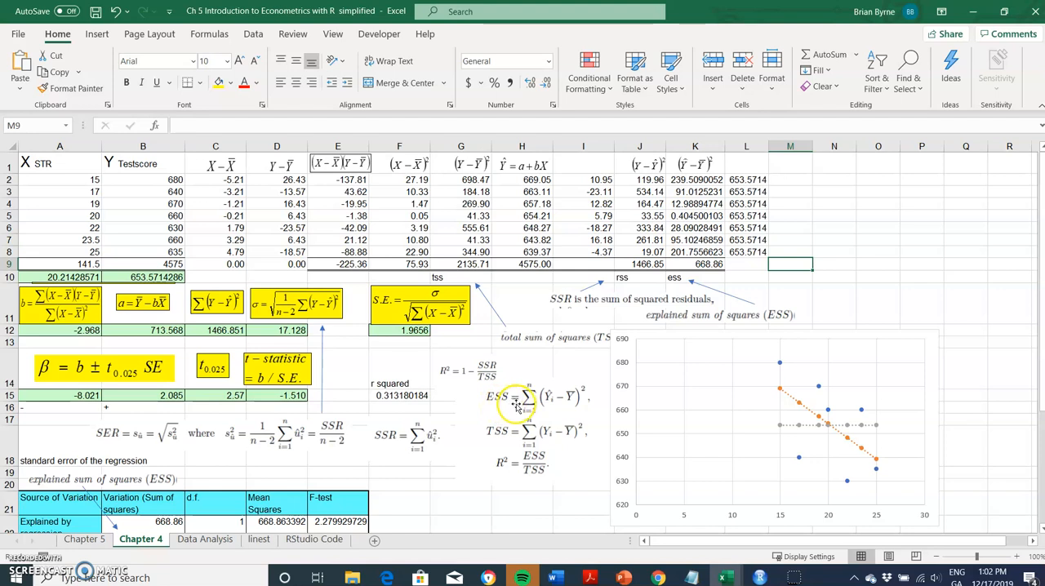
# Examine the explained-deviation formulas in K2 and K3, and compare the column sums of squares with the ANOVA table and the chart.
pyautogui.click(695, 179)
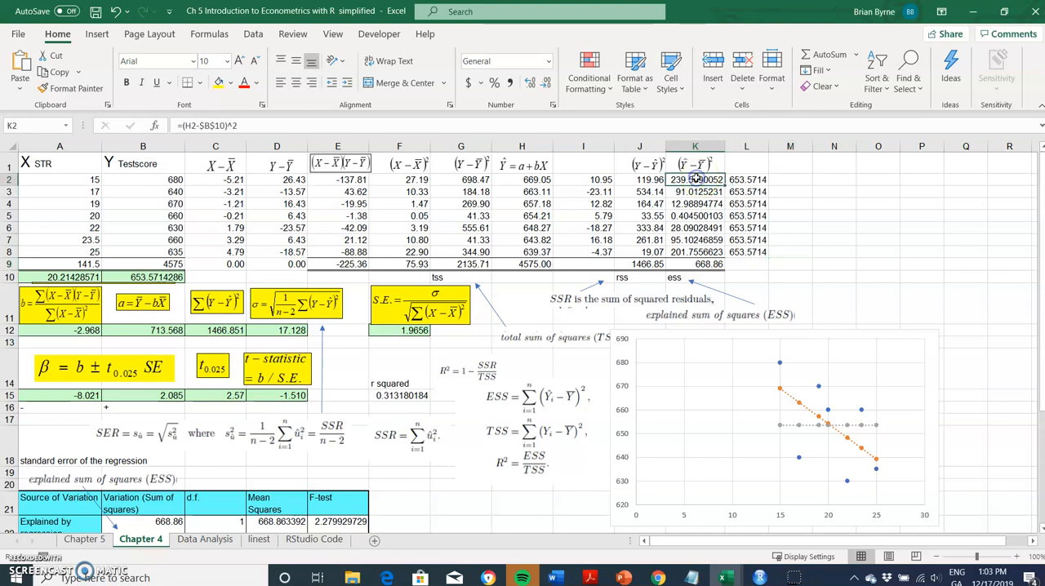
pyautogui.doubleClick(696, 179)
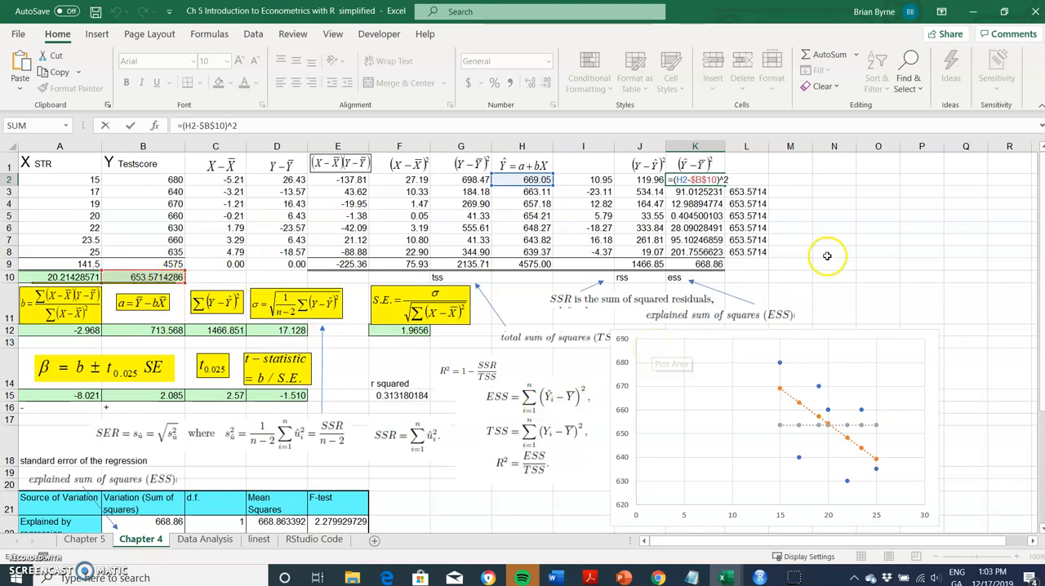
pyautogui.press('Return')
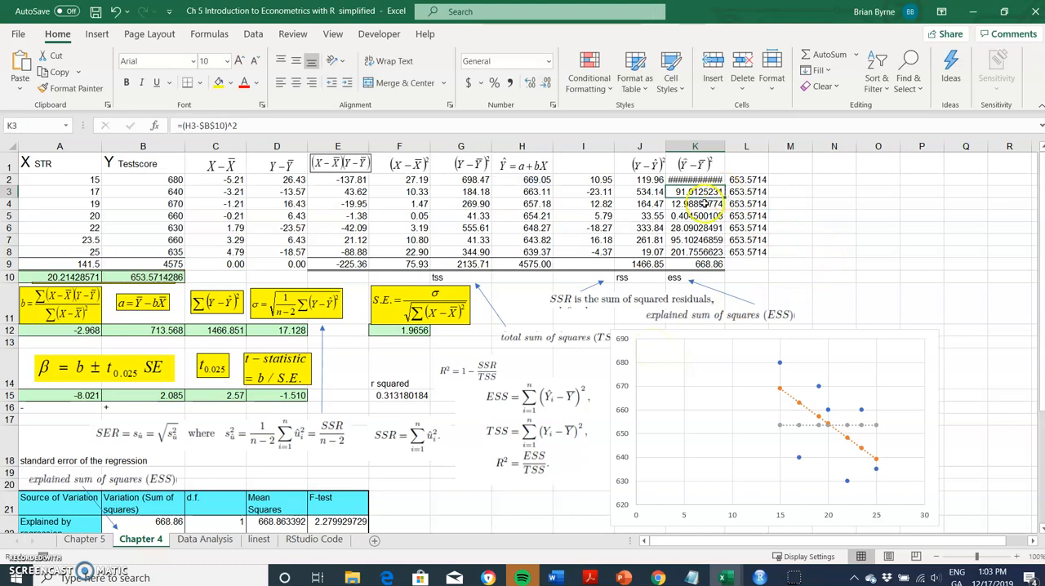
pyautogui.doubleClick(692, 191)
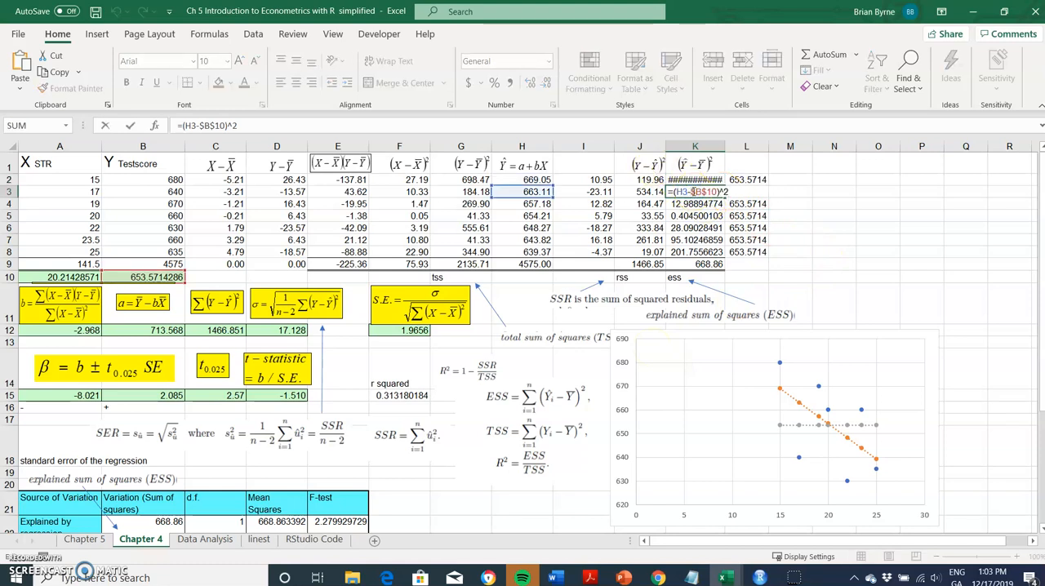
pyautogui.press('Return')
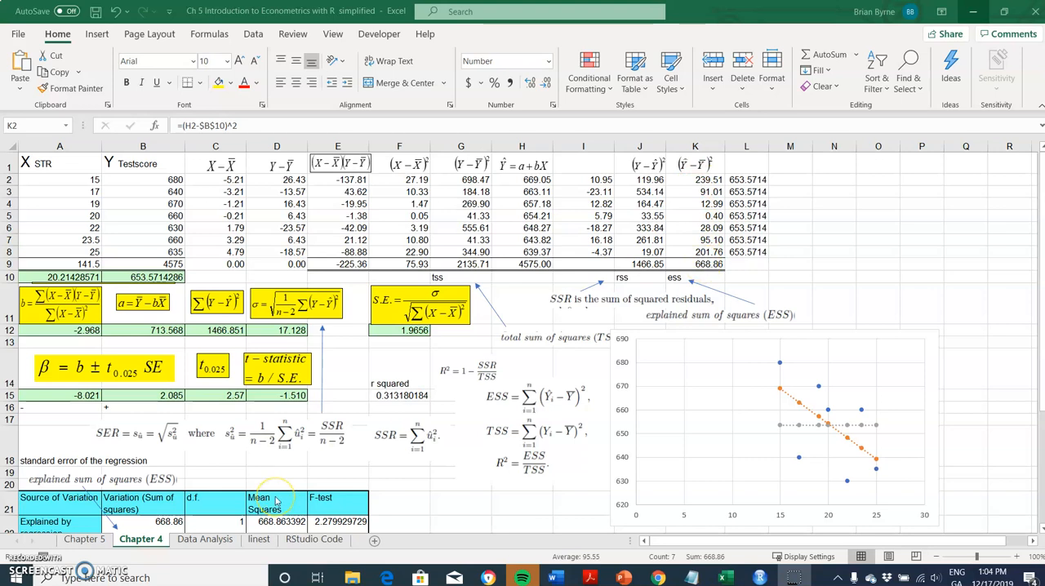
pyautogui.scroll(-2, 275, 501)
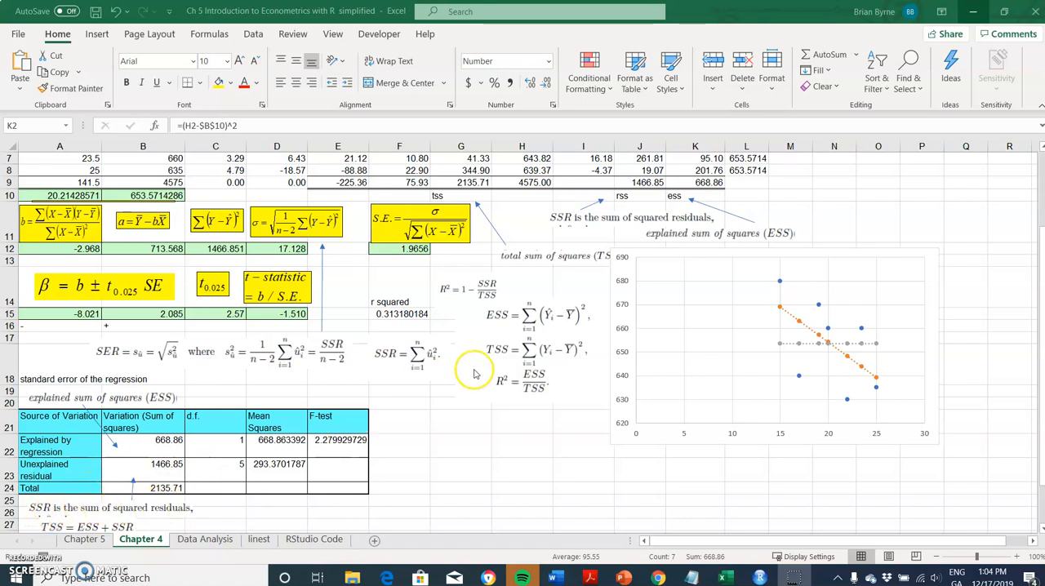
pyautogui.scroll(2, 476, 374)
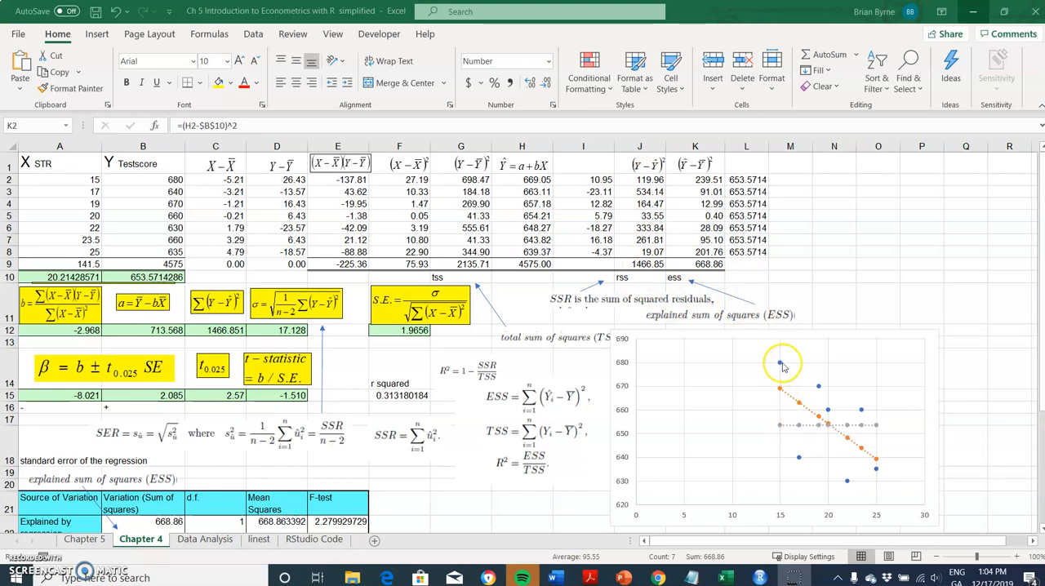
pyautogui.moveTo(782, 367)
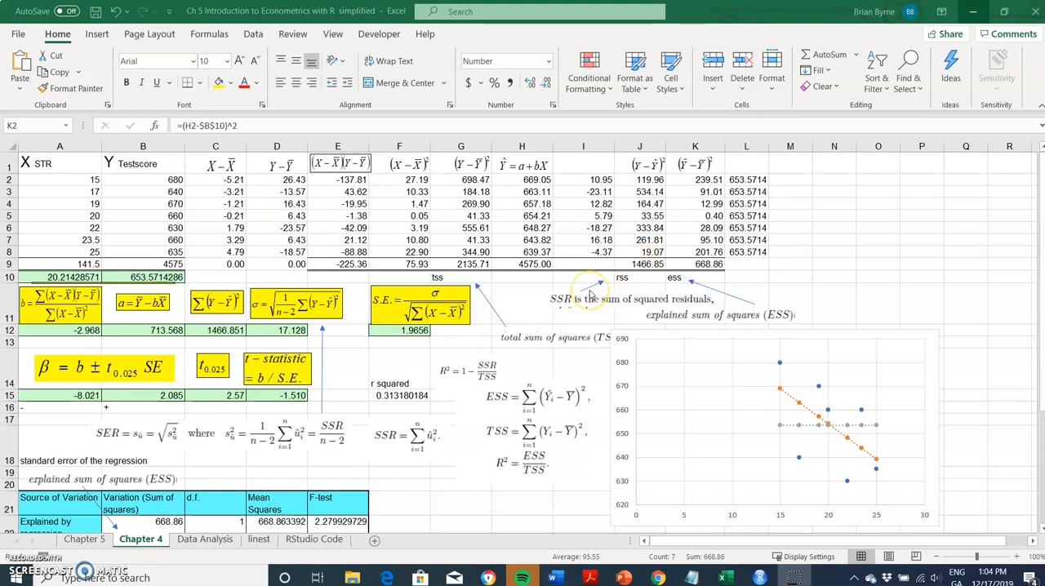
pyautogui.scroll(-2, 589, 294)
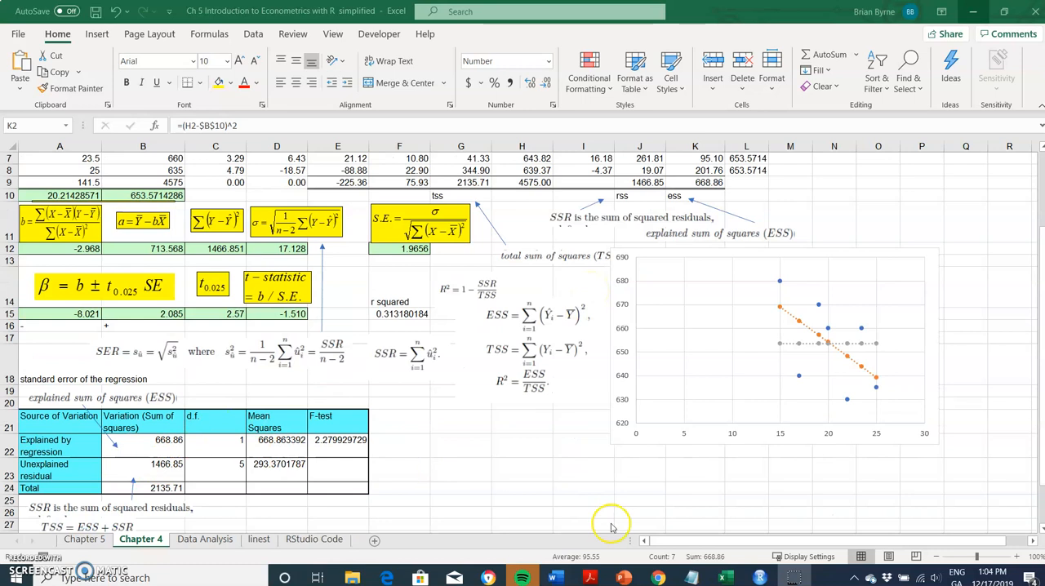
# Switch to RStudio, run anova(linear_model) from the script, and copy the Testscore response table from the console output.
pyautogui.moveTo(759, 578)
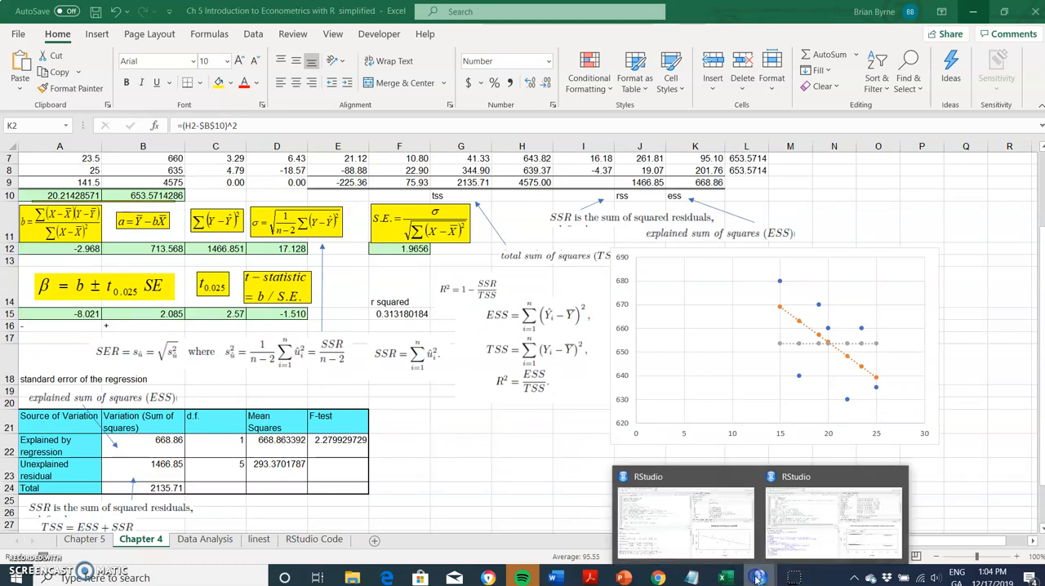
pyautogui.click(711, 537)
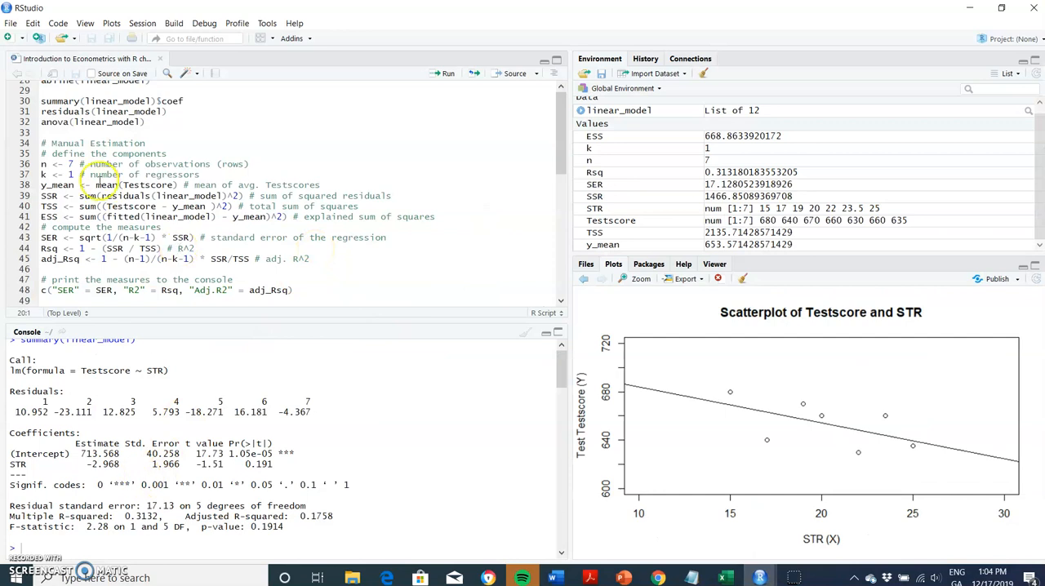
pyautogui.click(448, 75)
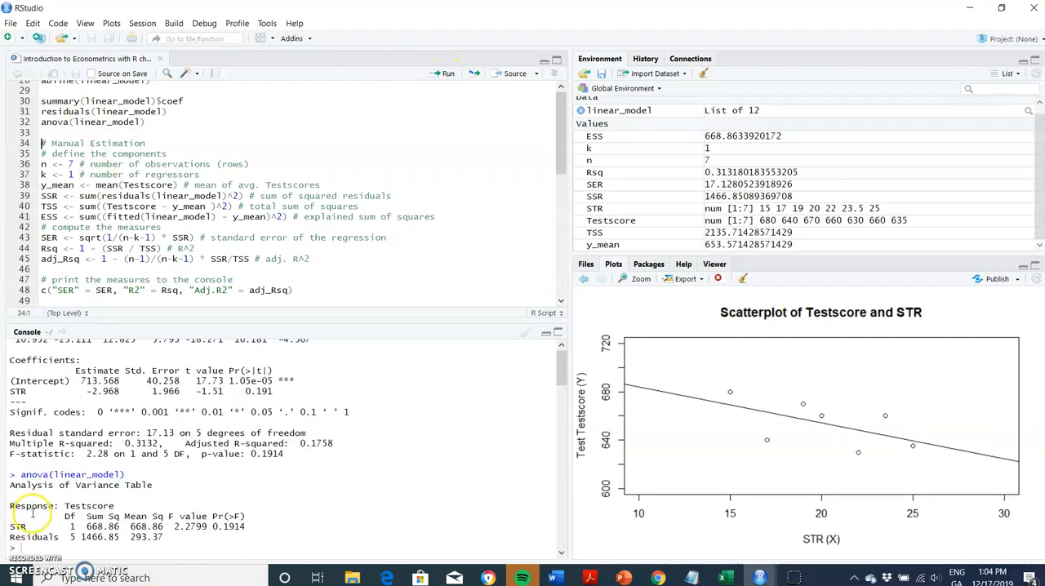
pyautogui.moveTo(28, 508); pyautogui.dragTo(185, 535)
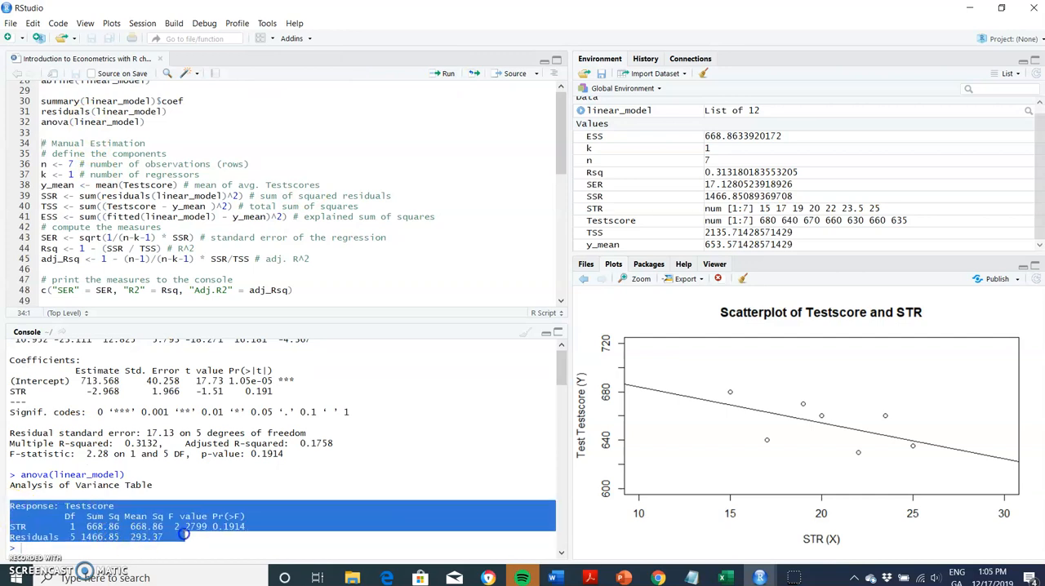
pyautogui.rightClick(185, 540)
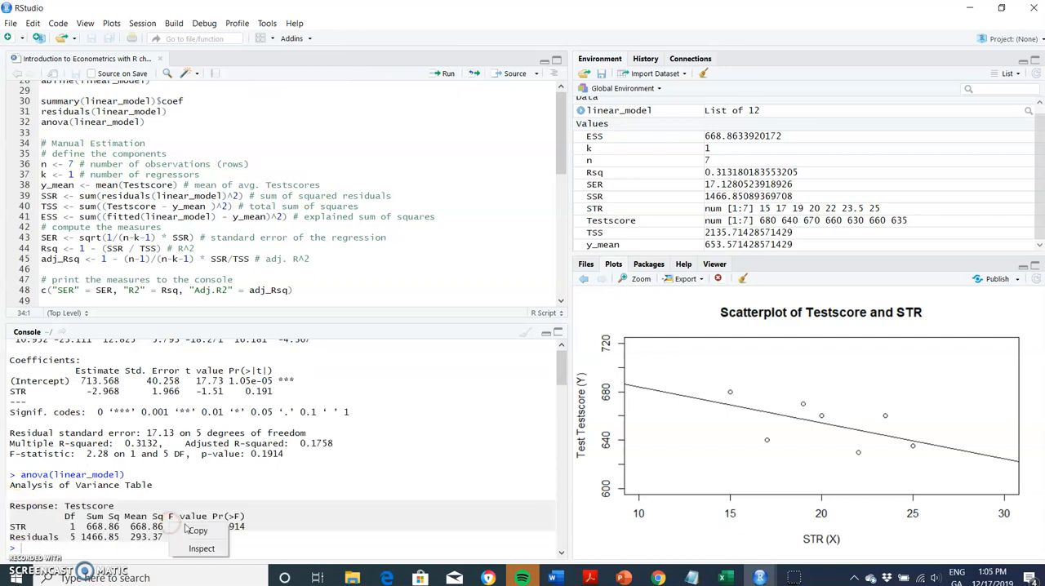
pyautogui.click(189, 526)
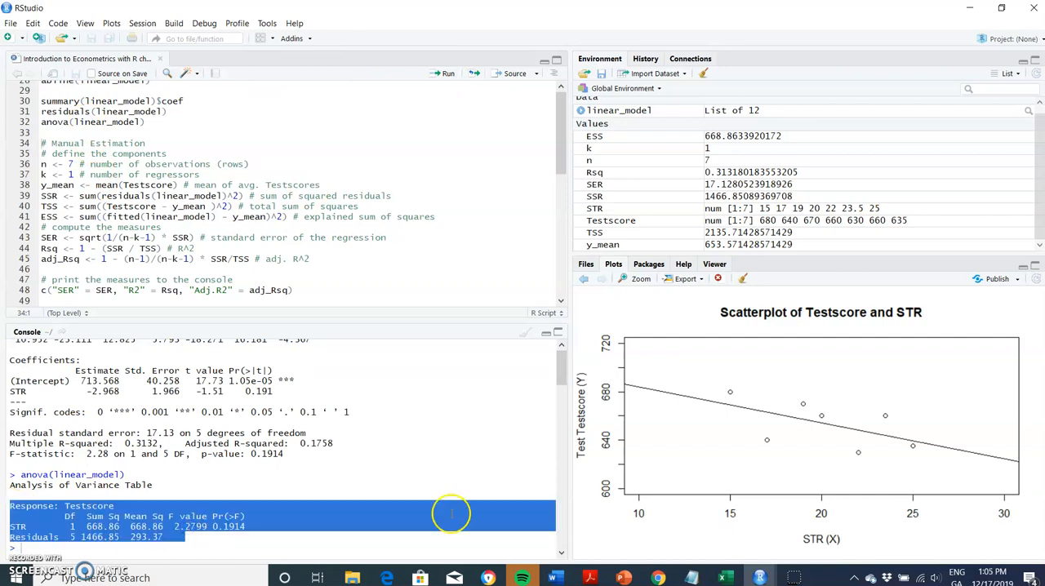
# Switch back to the Excel workbook and paste the copied ANOVA output at D27, below the source-of-variation table.
pyautogui.click(722, 578)
pyautogui.click(657, 522)
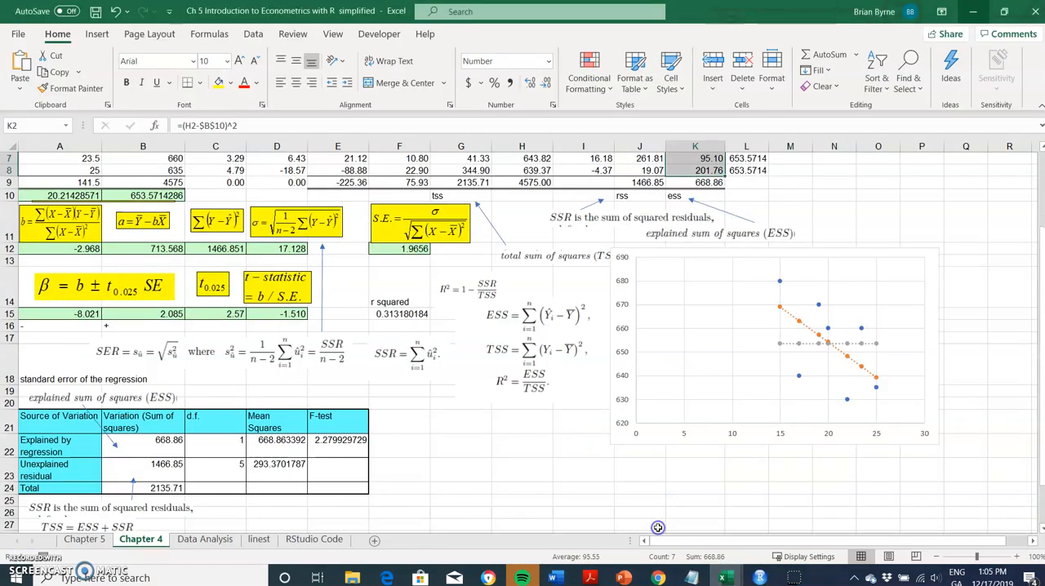
pyautogui.scroll(-2, 447, 466)
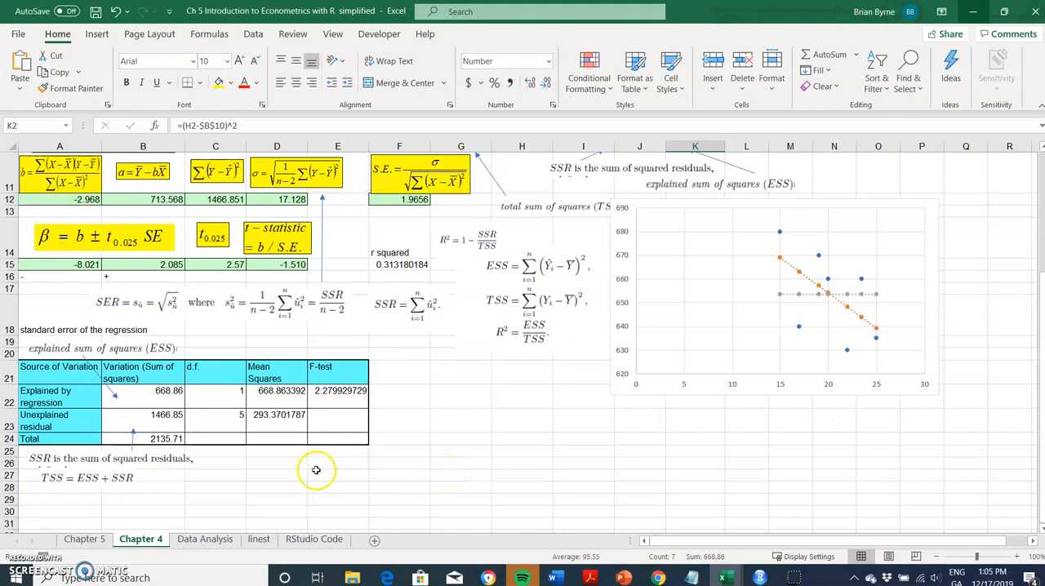
pyautogui.click(263, 472)
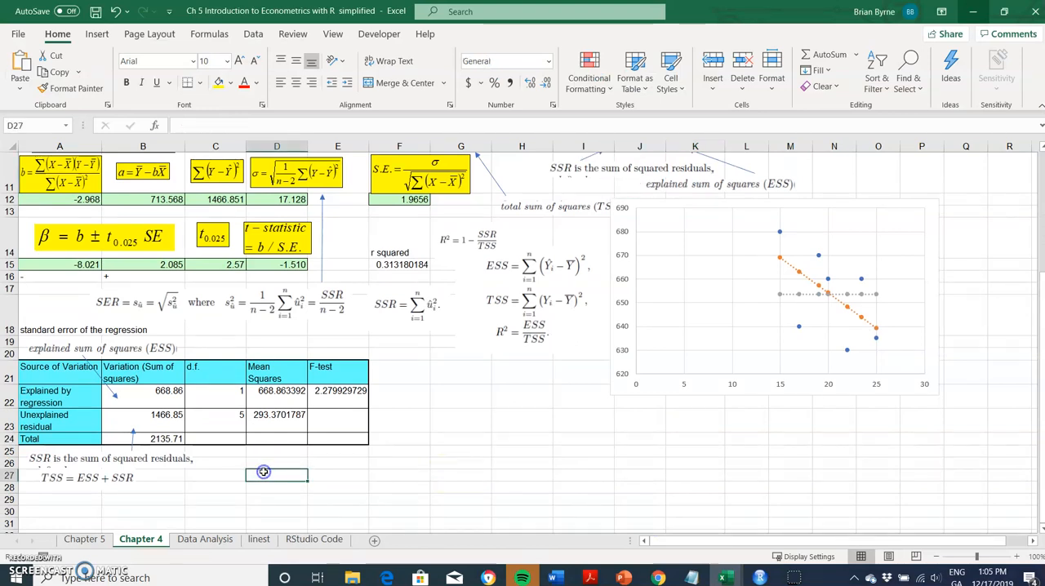
pyautogui.click(19, 71)
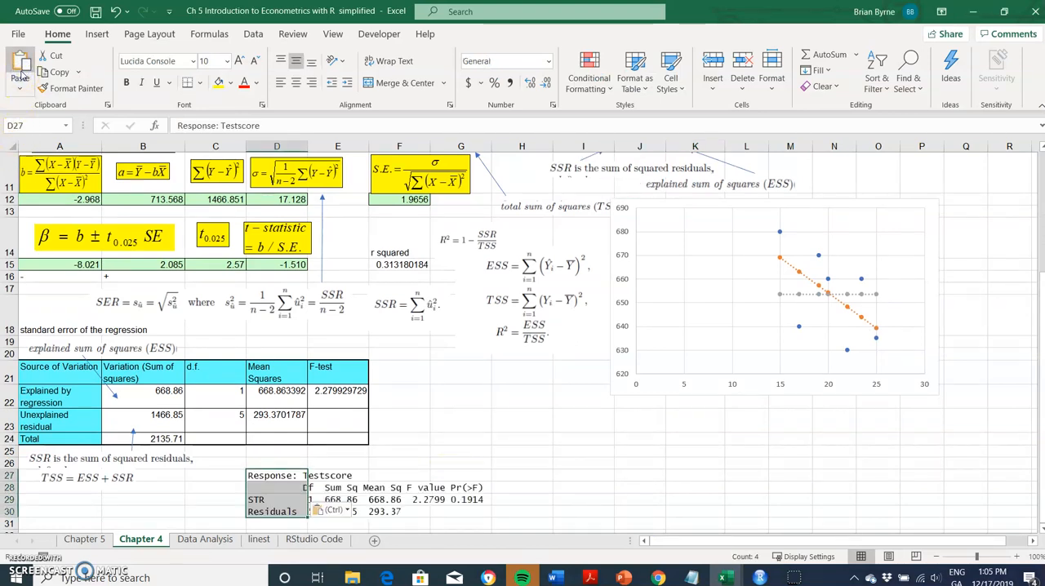
pyautogui.click(400, 420)
pyautogui.click(215, 499)
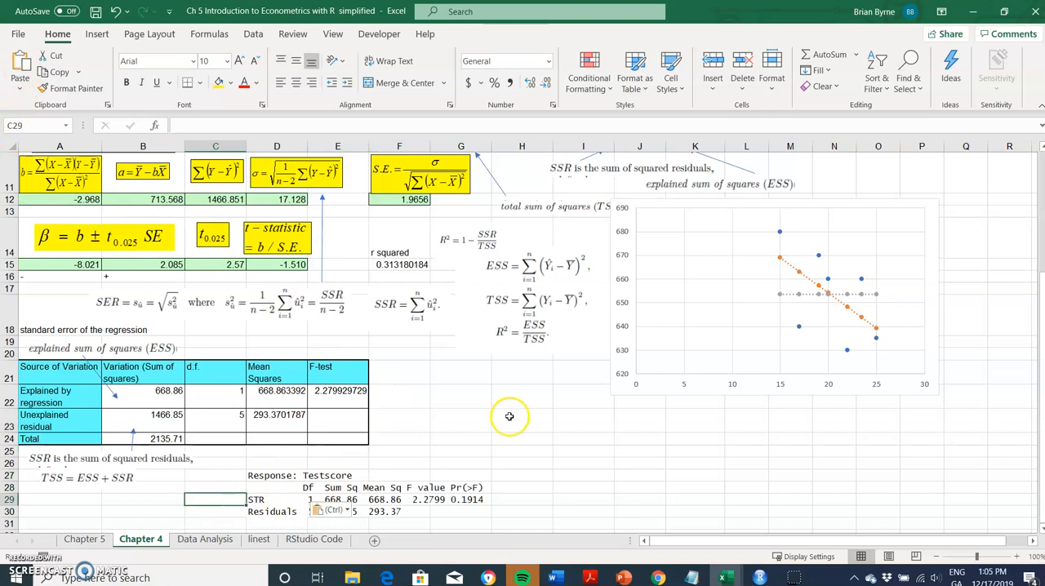
pyautogui.scroll(-1, 552, 461)
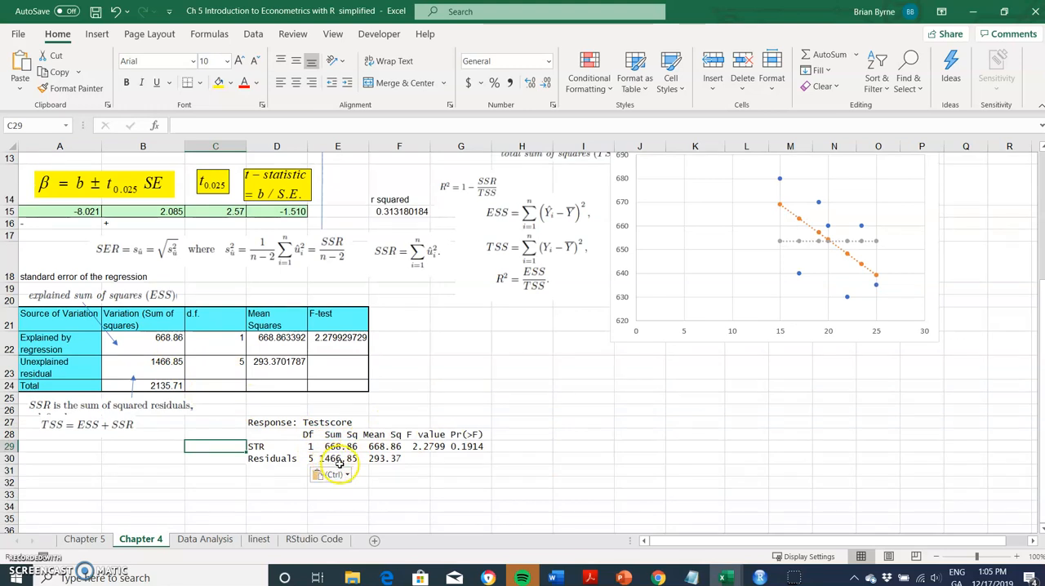
pyautogui.scroll(-1, 325, 457)
pyautogui.click(324, 466)
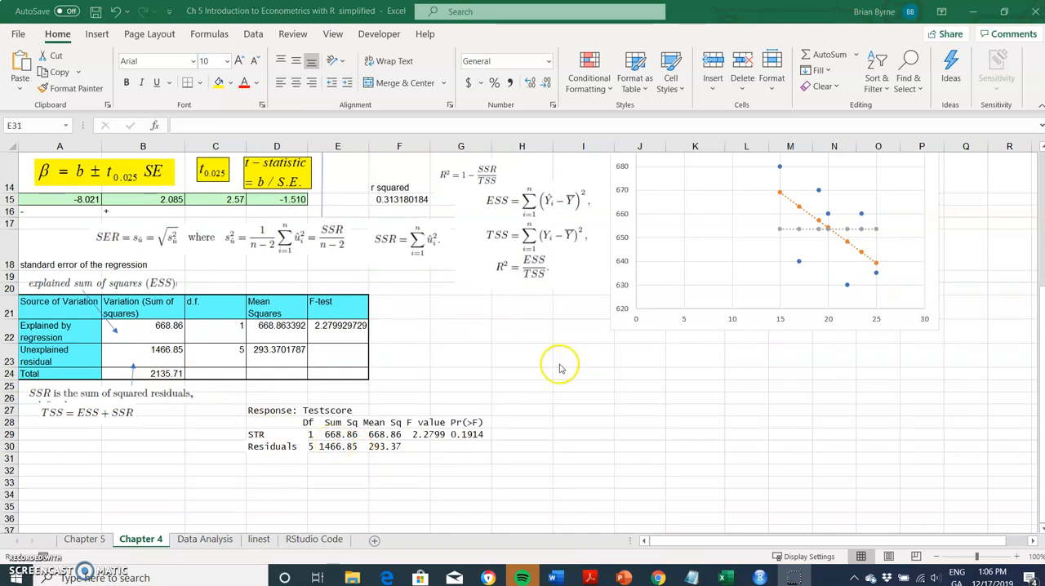
# Compare the pasted RStudio ANOVA output with the source-of-variation table and the sum-of-squares formulas above it.
pyautogui.scroll(2, 490, 297)
pyautogui.scroll(-1, 441, 433)
pyautogui.scroll(-2, 442, 432)
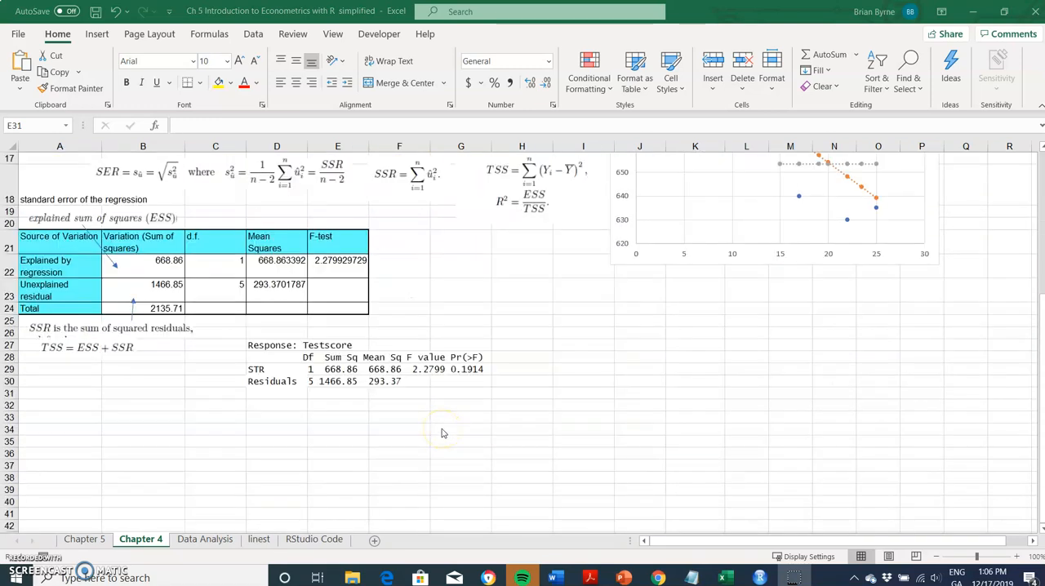
pyautogui.scroll(1, 445, 431)
pyautogui.scroll(-3, 447, 429)
pyautogui.scroll(5, 447, 429)
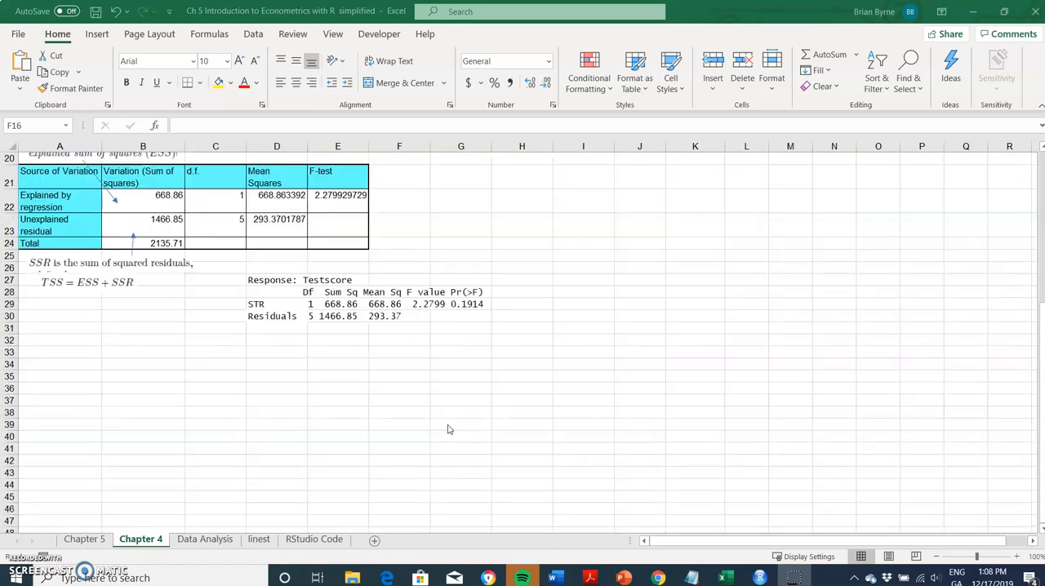
pyautogui.scroll(-3, 448, 431)
pyautogui.scroll(-1, 448, 430)
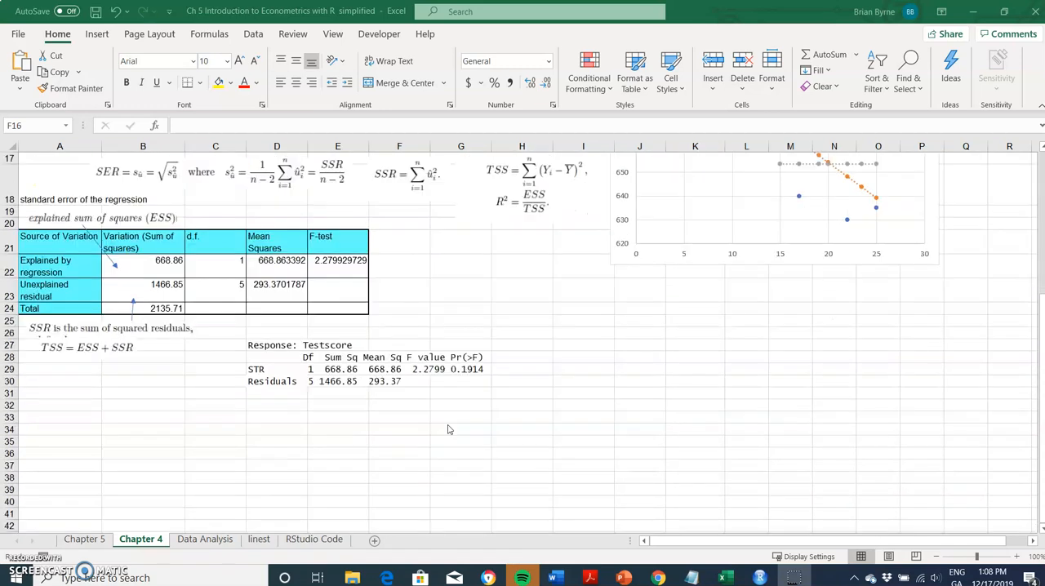
pyautogui.scroll(1, 447, 429)
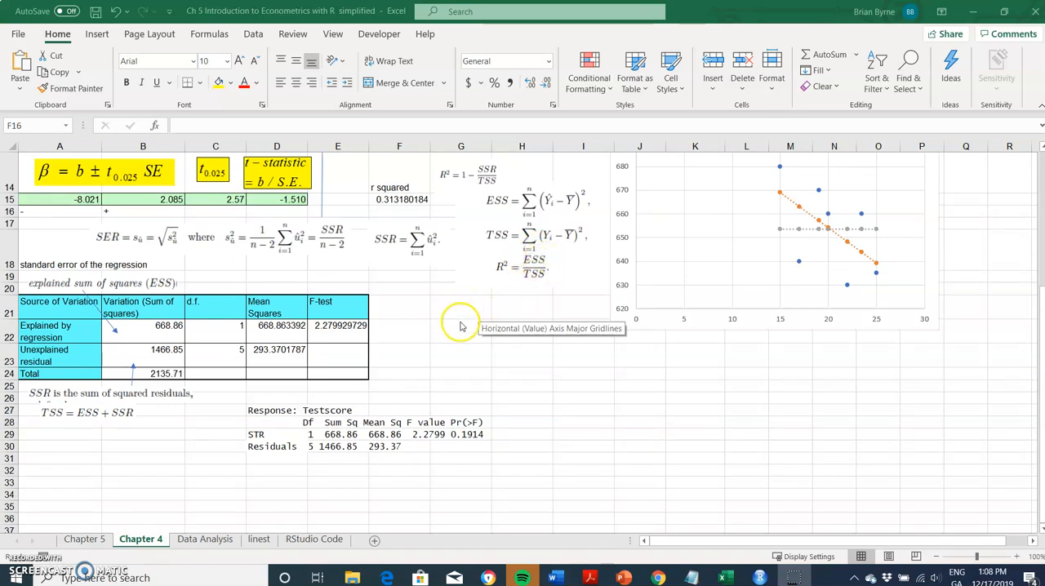
# Calculate R squared in H21 as explained over total sum of squares with the formula =B22/B24.
pyautogui.click(504, 305)
pyautogui.write('=')
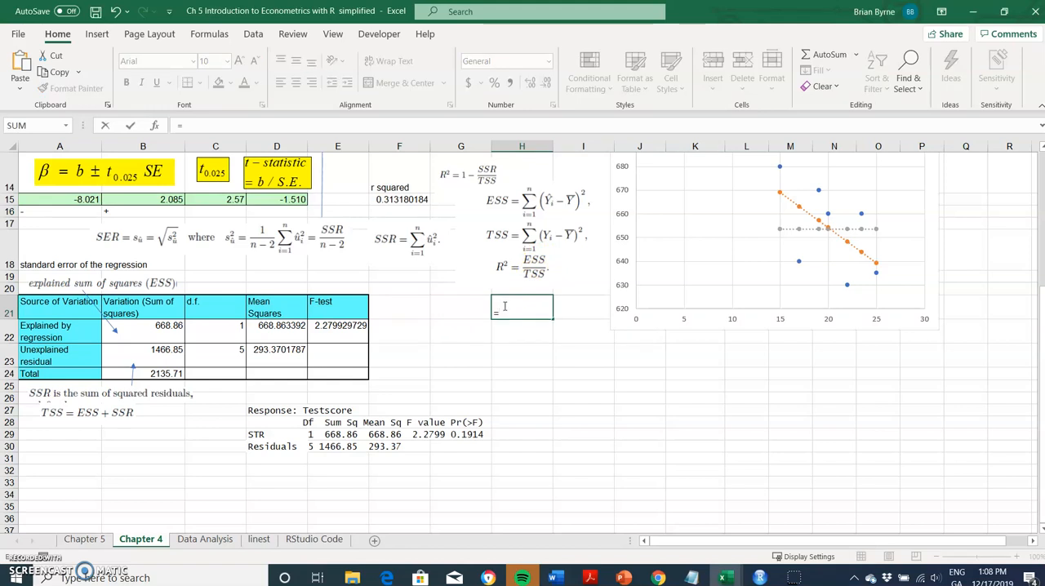
pyautogui.click(161, 330)
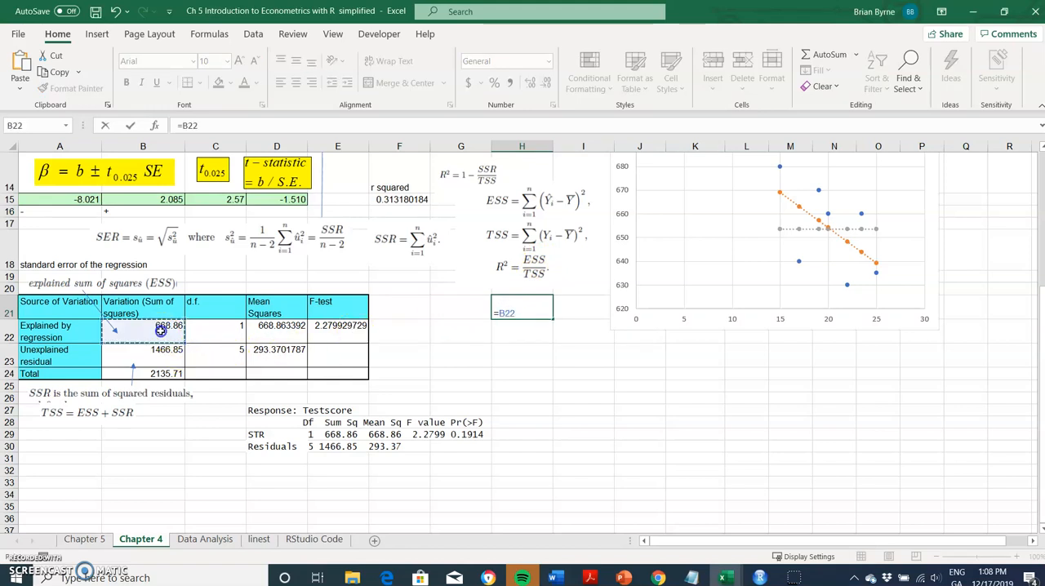
pyautogui.write('/')
pyautogui.click(155, 349)
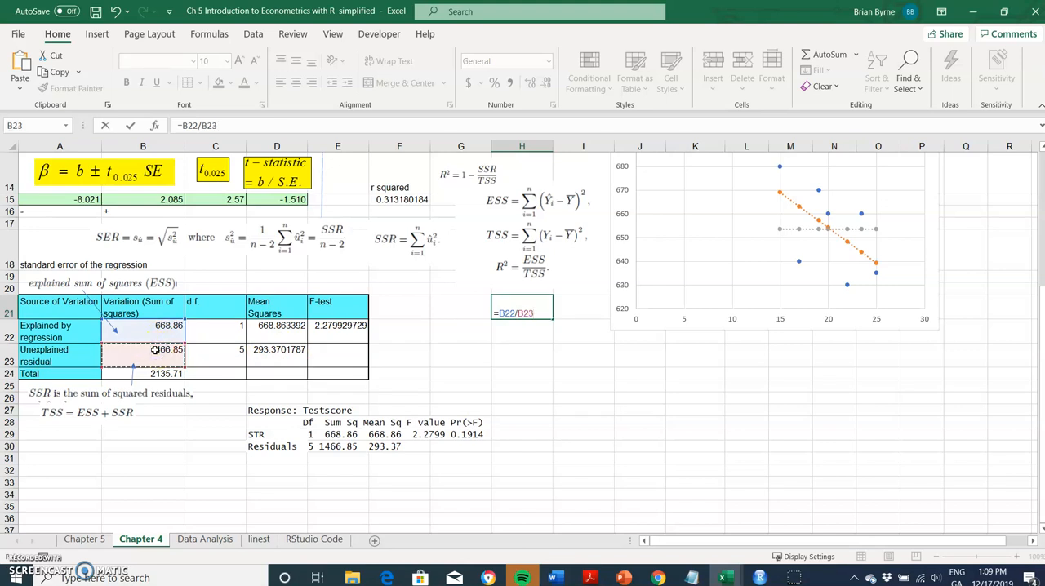
pyautogui.press('BackSpace')
pyautogui.press('BackSpace')
pyautogui.press('BackSpace')
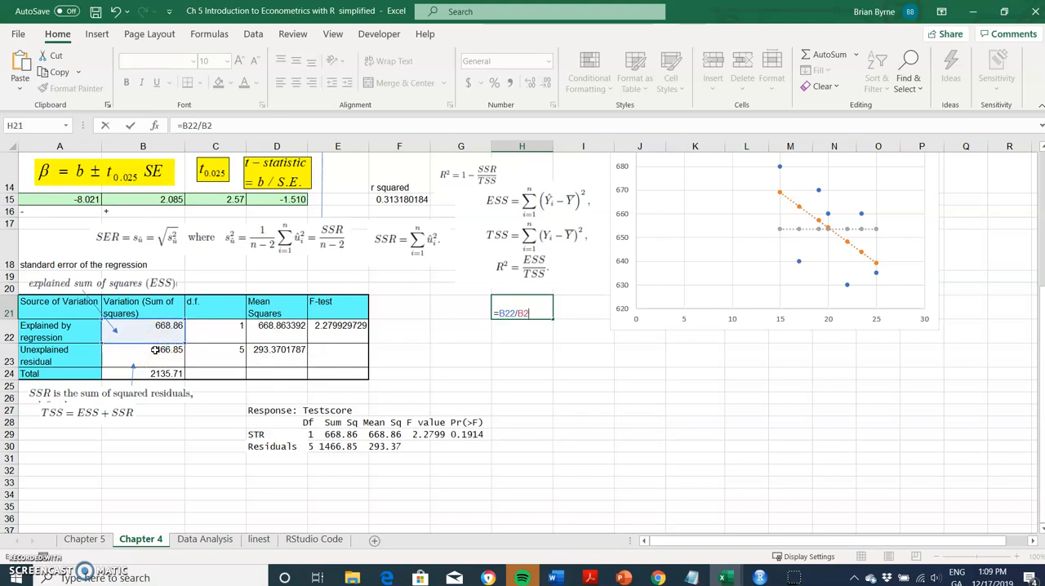
pyautogui.click(145, 372)
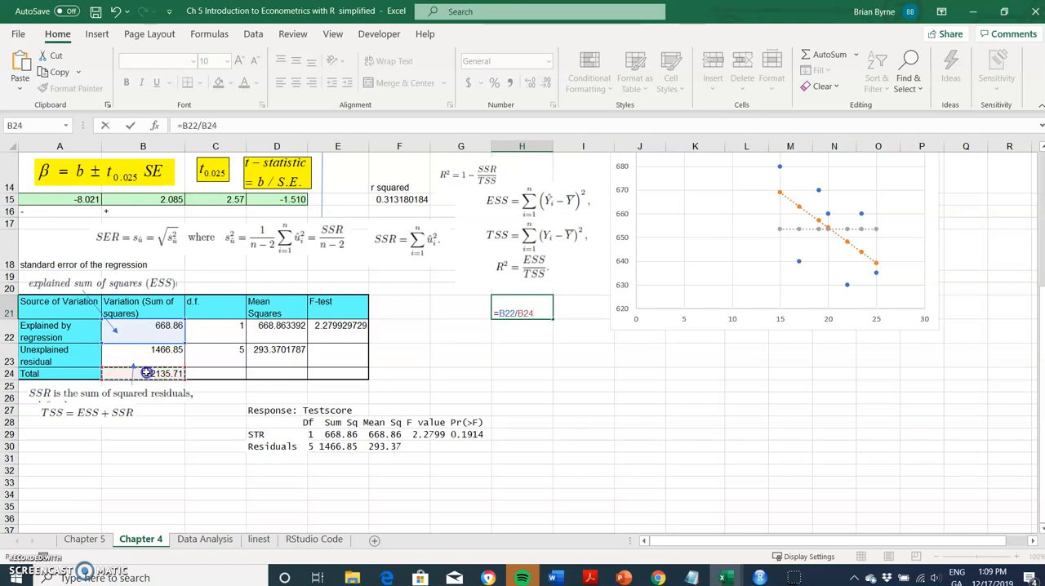
pyautogui.press('Return')
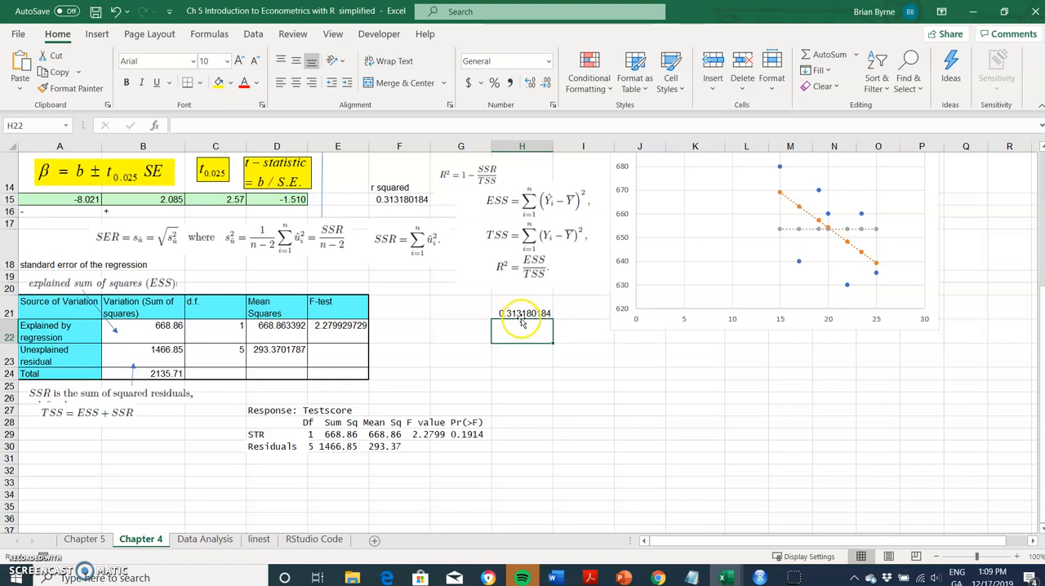
# Switch to RStudio to review the manual estimation code and R-squared value, and return to the Excel workbook.
pyautogui.click(757, 575)
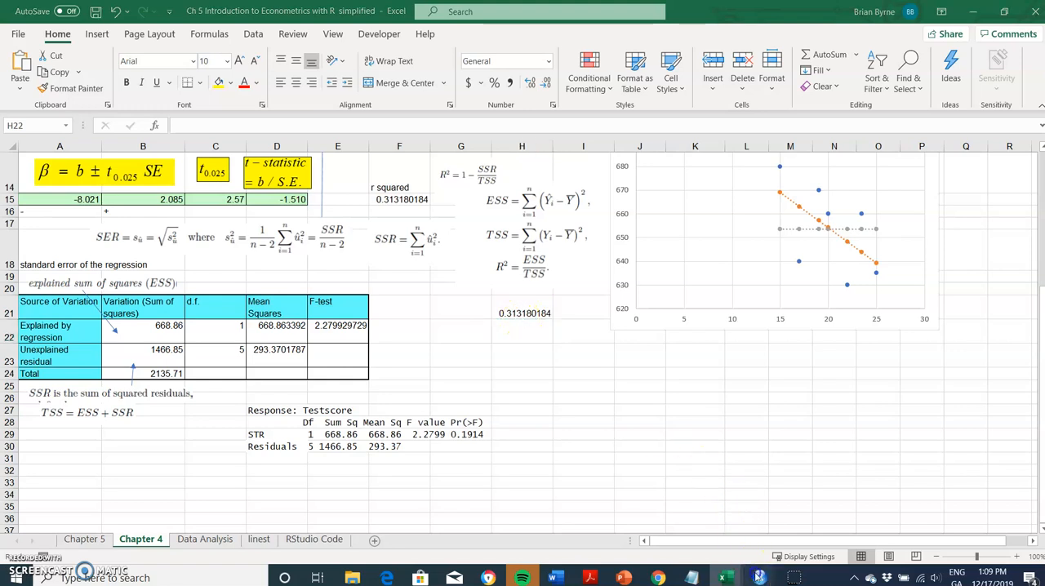
pyautogui.click(741, 558)
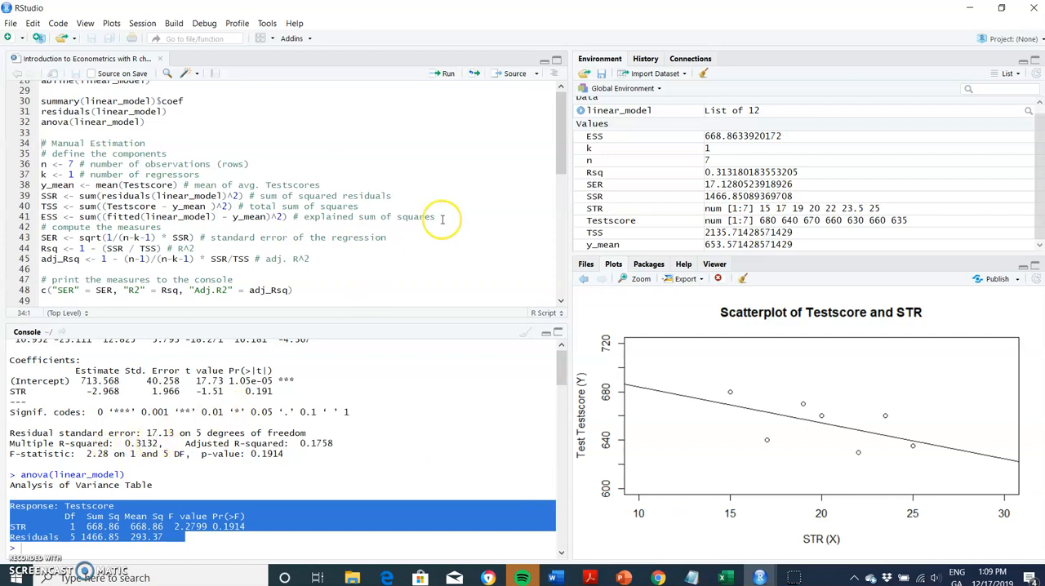
pyautogui.click(969, 8)
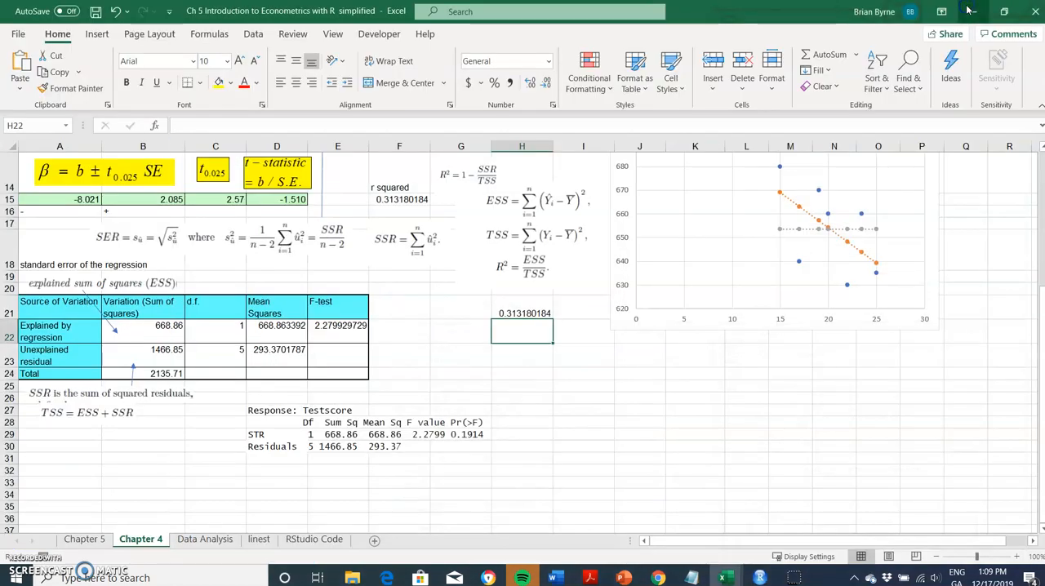
pyautogui.click(443, 349)
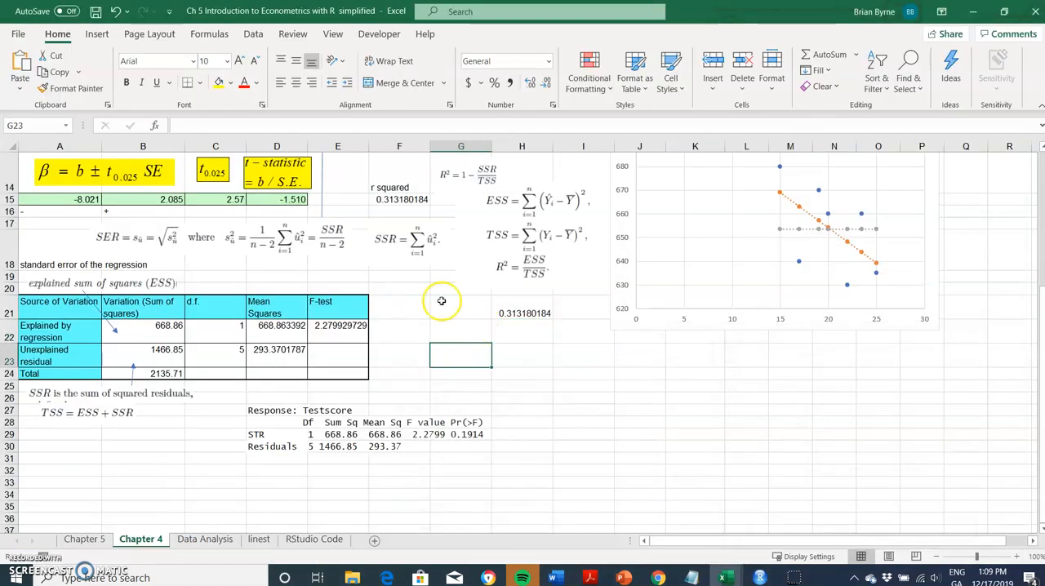
# Examine the r squared formula in F15 and trace its referenced cells to the column totals.
pyautogui.click(401, 199)
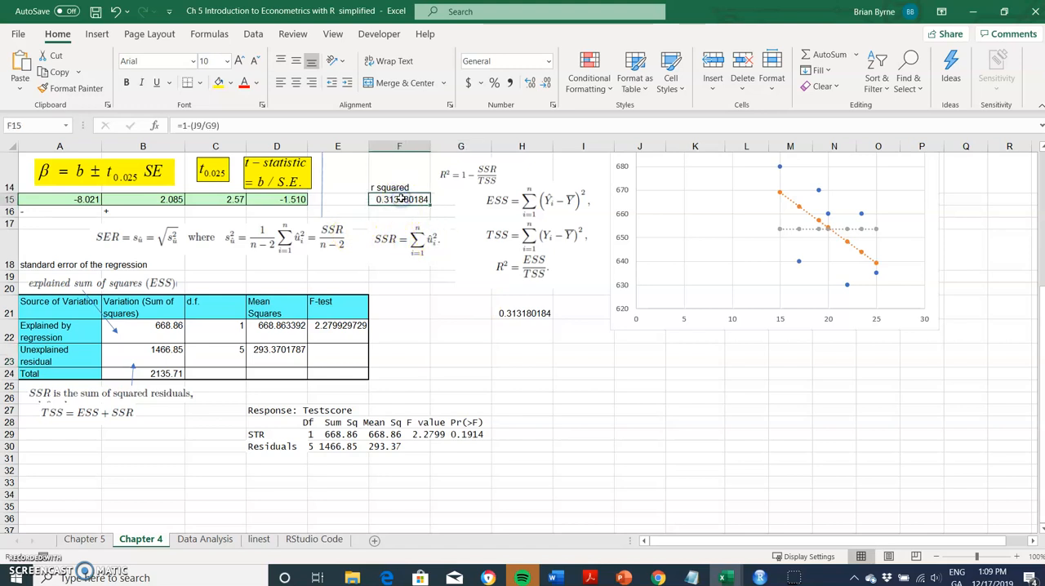
pyautogui.scroll(3, 411, 269)
pyautogui.scroll(2, 411, 268)
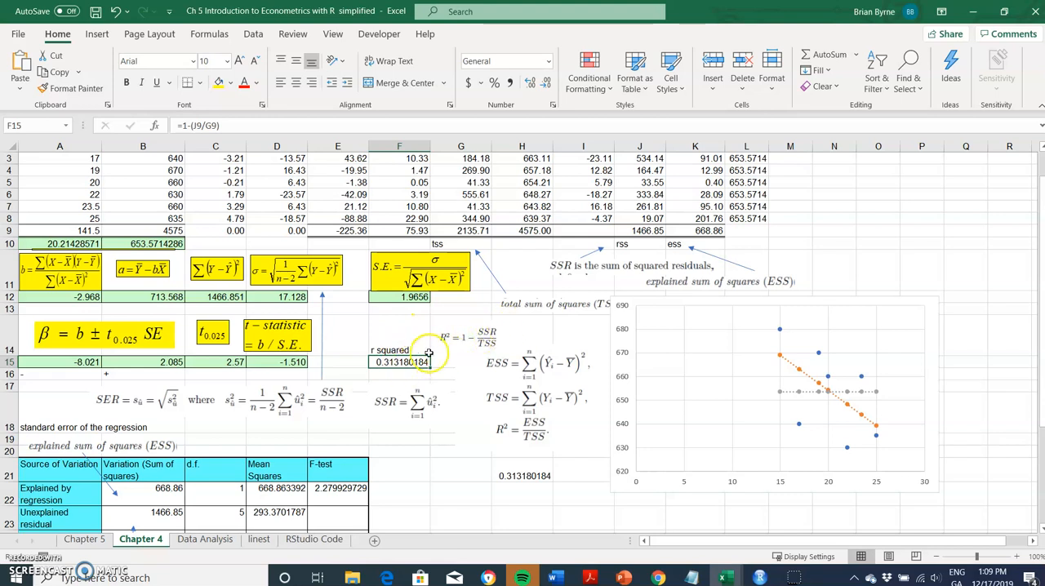
pyautogui.doubleClick(399, 360)
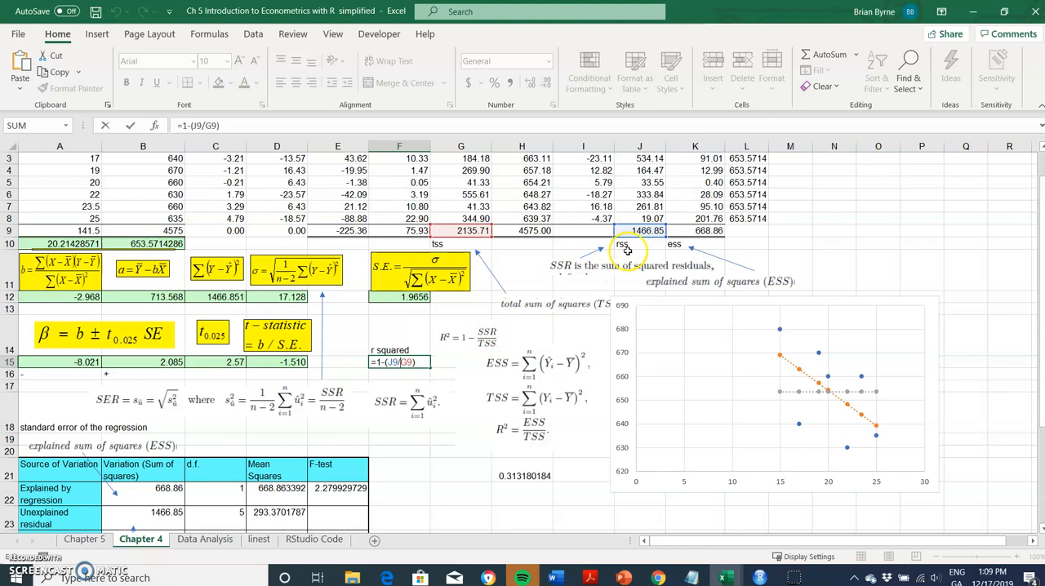
pyautogui.scroll(1, 642, 239)
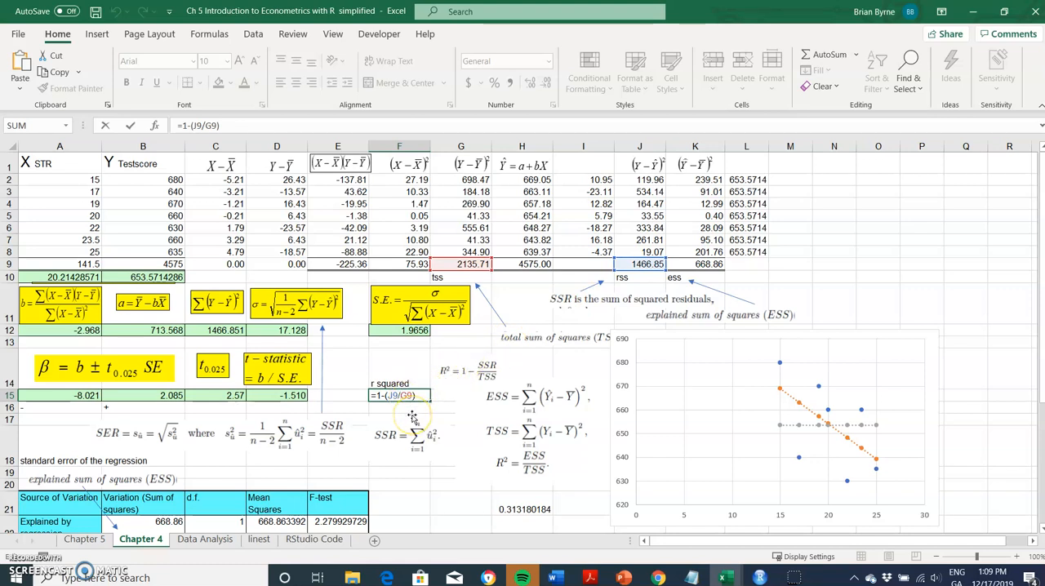
pyautogui.press('Return')
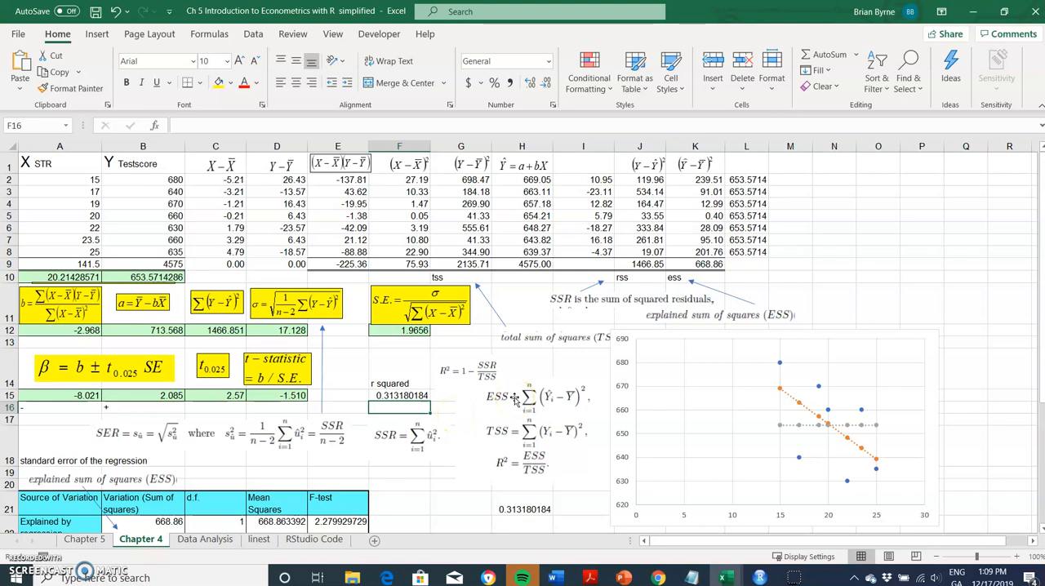
# Check the formulas for the explained and residual sums of squares in B22 and B23 and the F-test in E22.
pyautogui.scroll(-2, 349, 476)
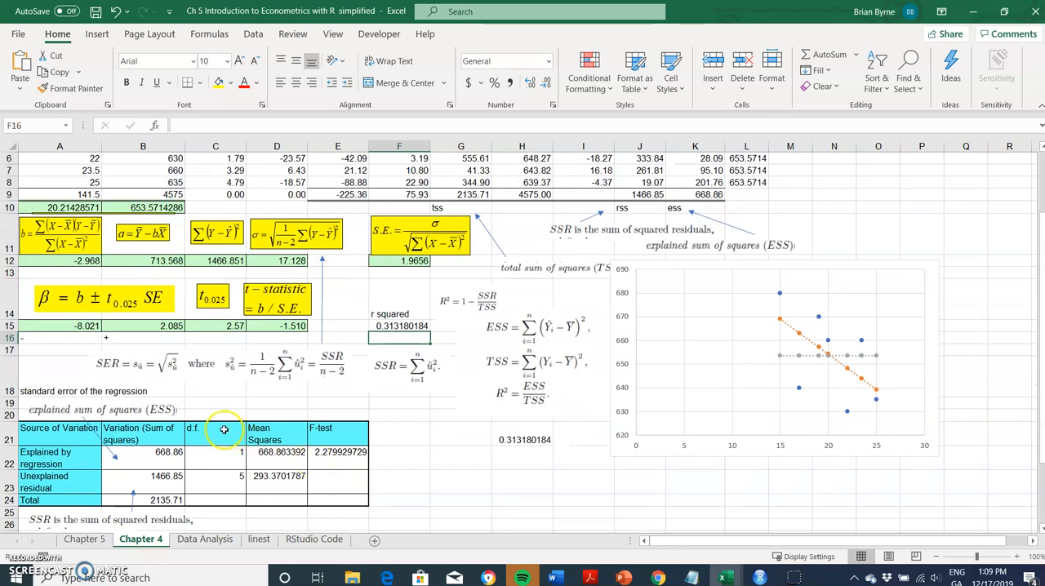
pyautogui.click(166, 452)
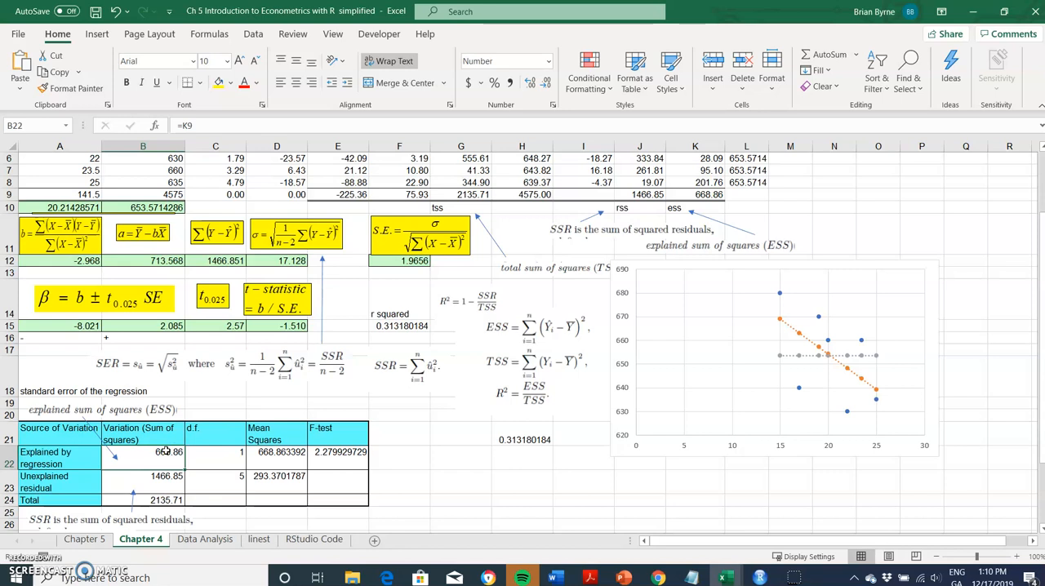
pyautogui.click(164, 486)
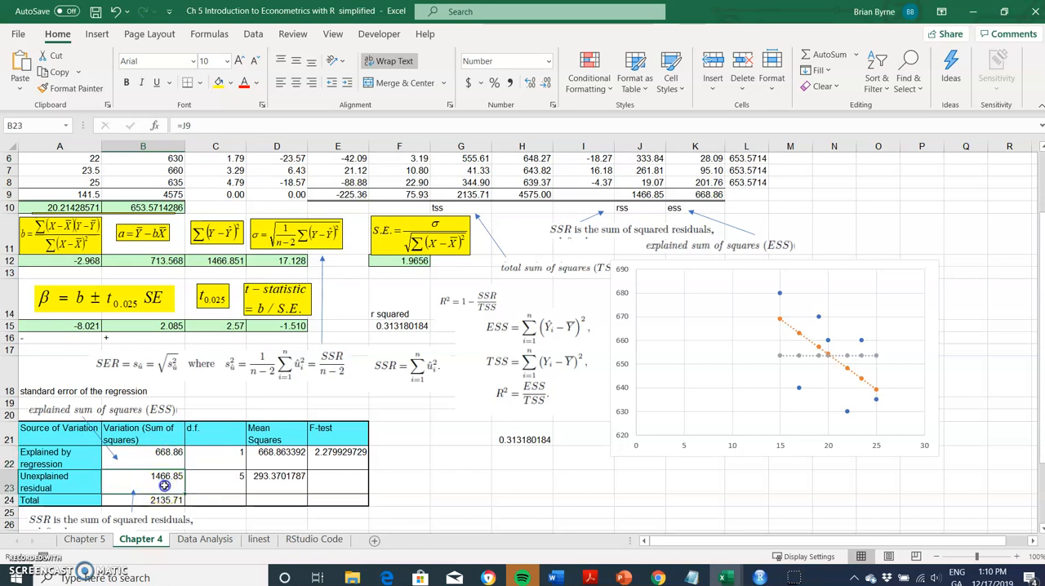
pyautogui.click(232, 472)
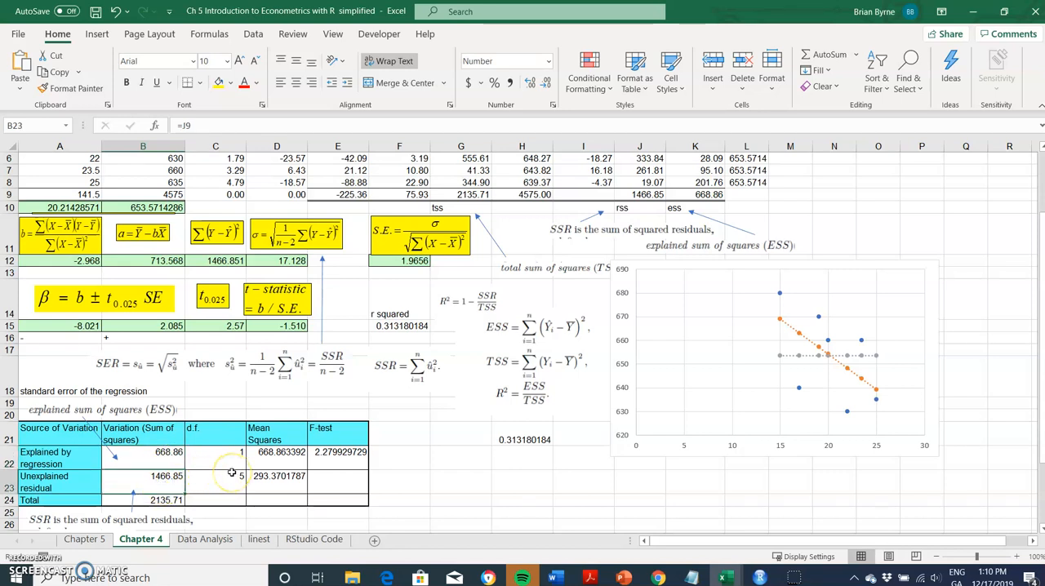
pyautogui.click(321, 450)
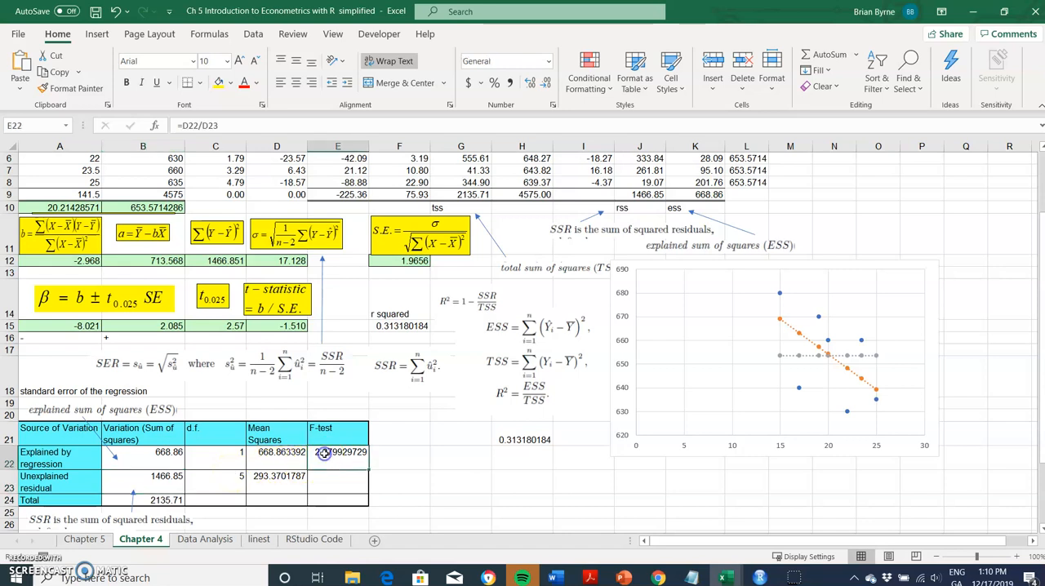
pyautogui.click(235, 126)
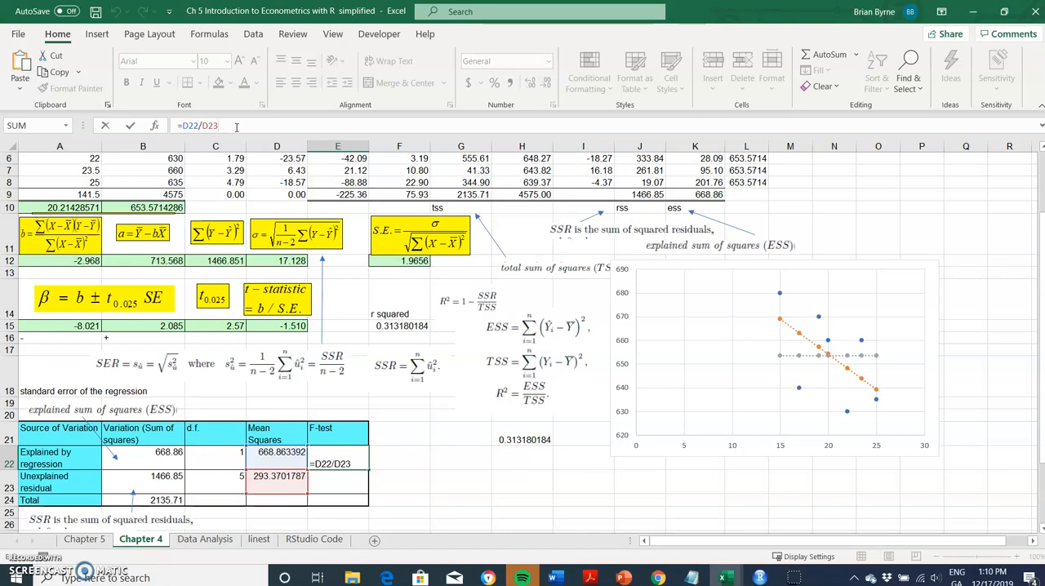
pyautogui.press('Return')
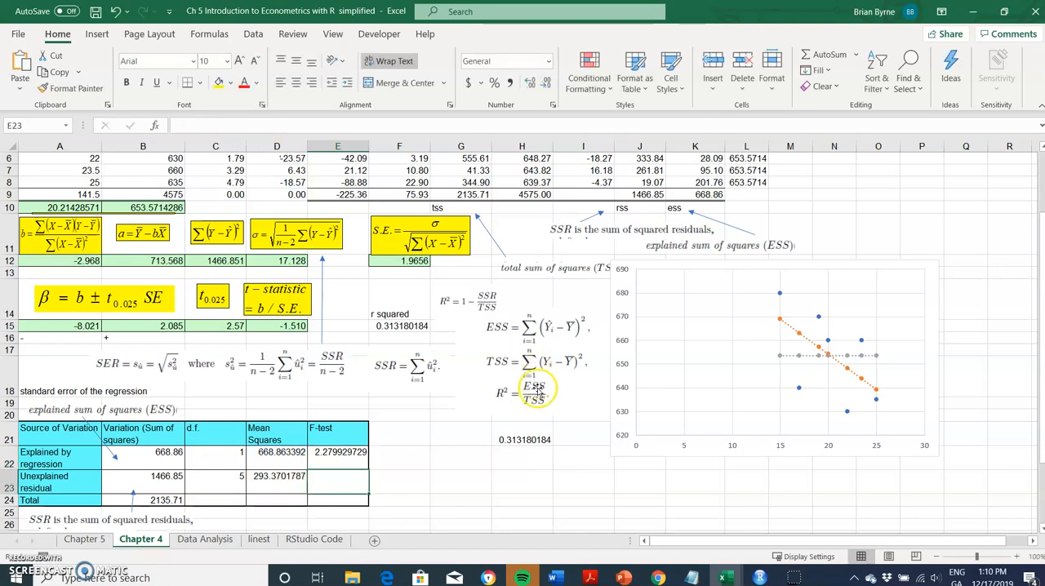
# Inspect the explained mean-square formula in D22 and trace the sum of squares and degrees of freedom it uses.
pyautogui.scroll(-2, 466, 509)
pyautogui.scroll(-1, 466, 508)
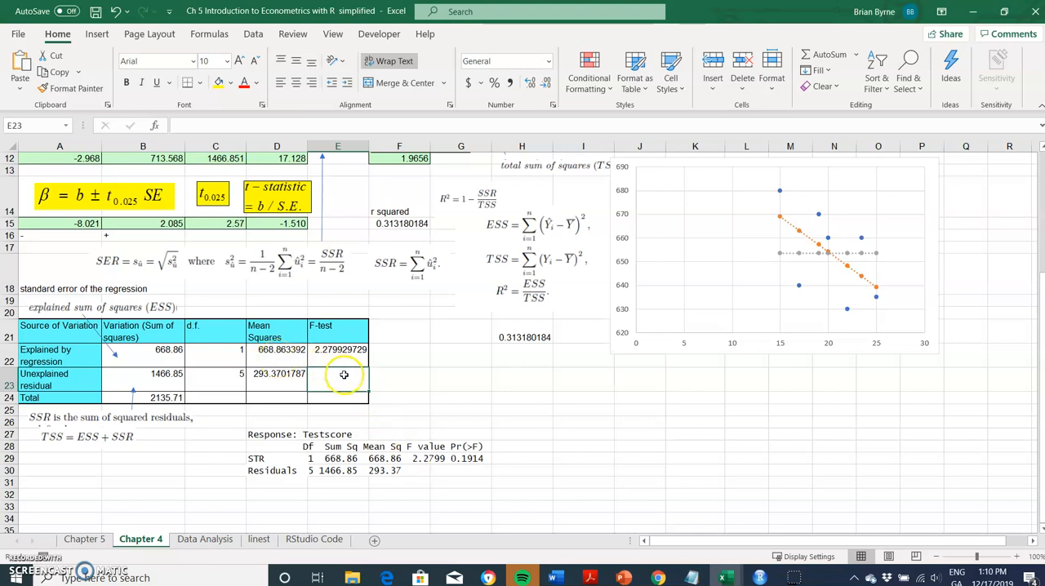
pyautogui.click(280, 361)
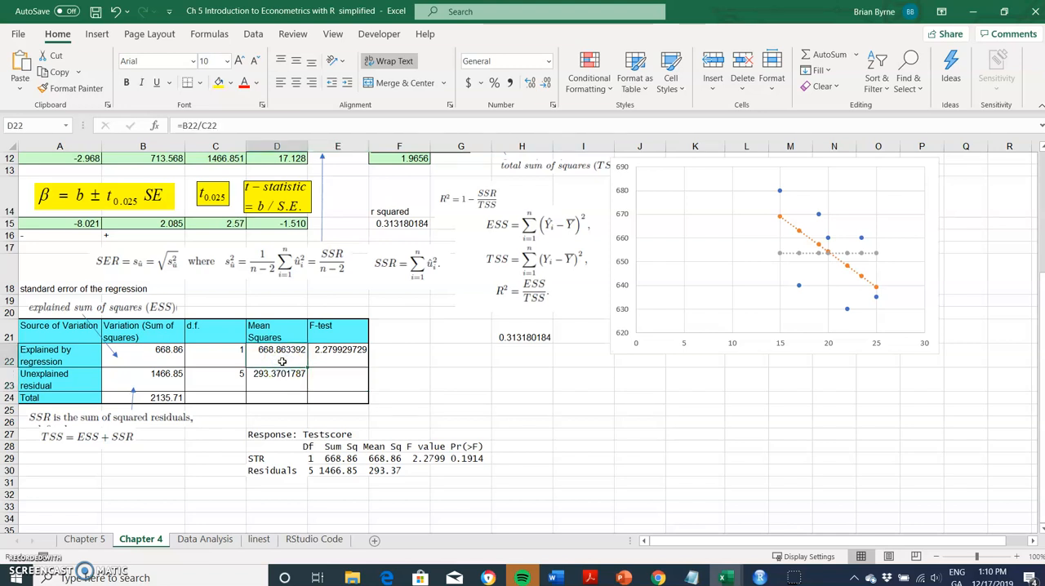
pyautogui.doubleClick(282, 361)
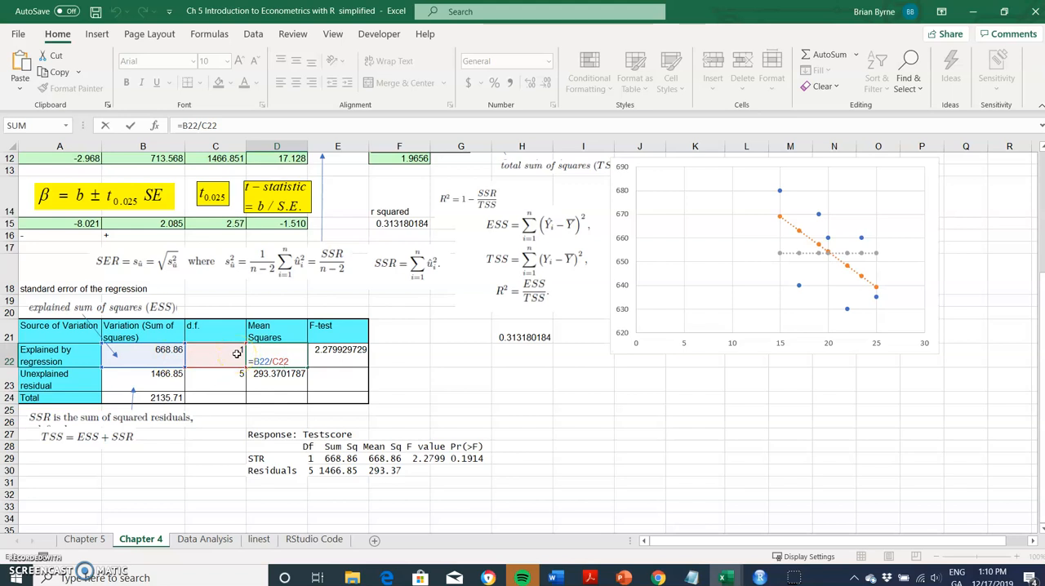
pyautogui.click(271, 360)
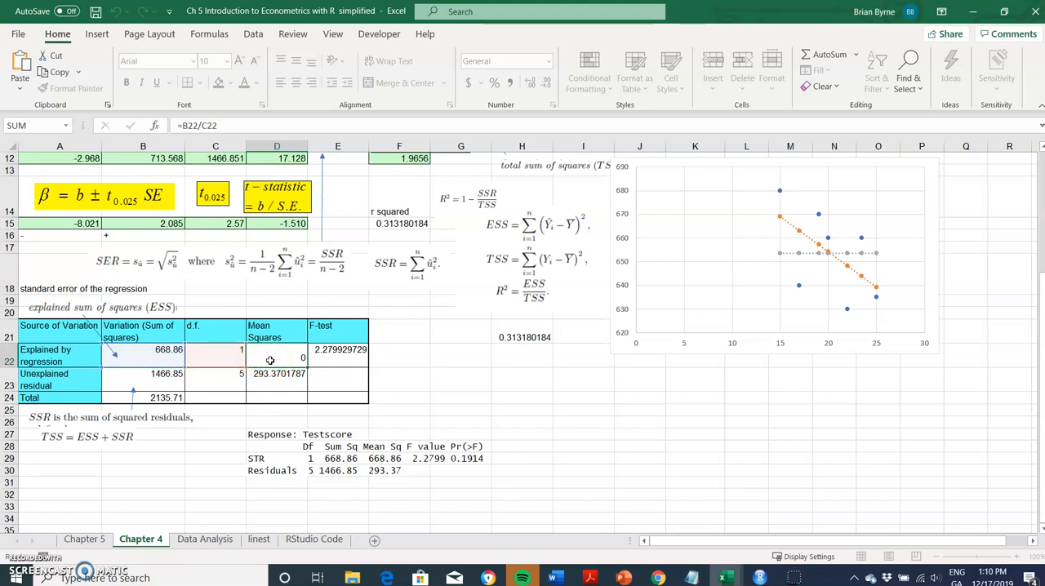
pyautogui.click(269, 373)
# Check the explained sum of squares in B22, the residual degrees of freedom formula in C23 and the residual mean square in D23.
pyautogui.click(148, 352)
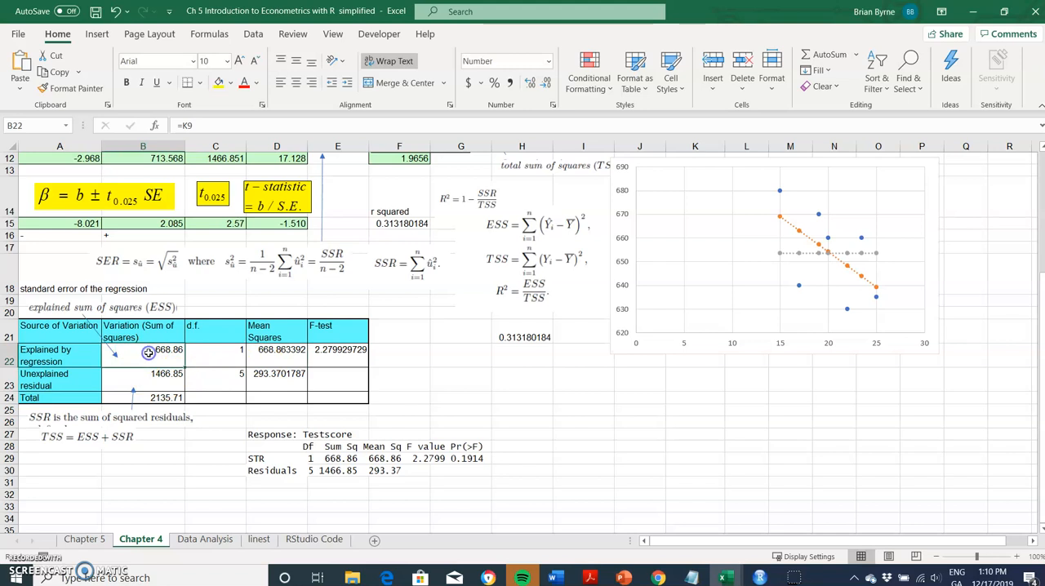
pyautogui.click(219, 379)
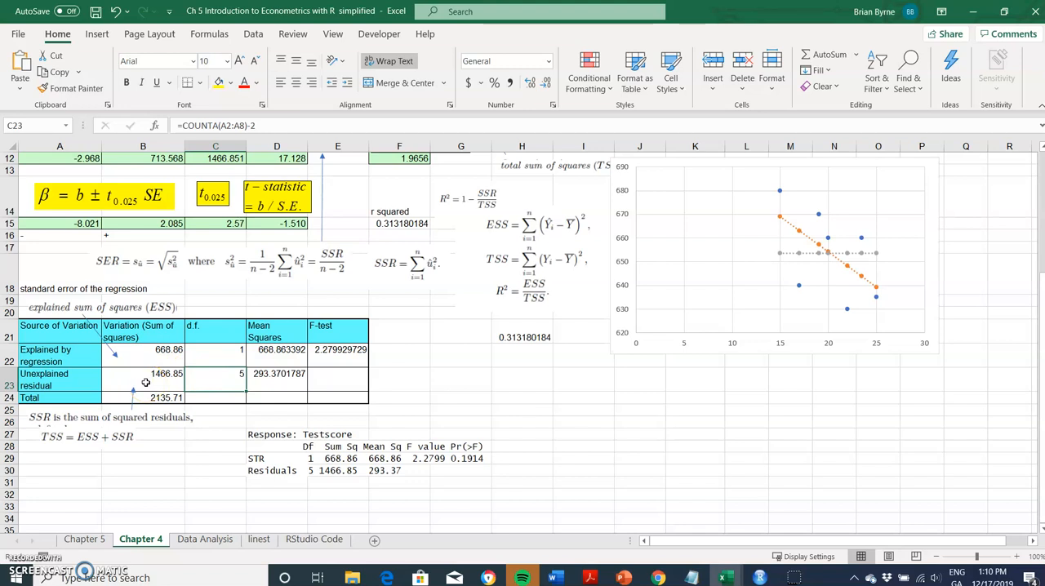
pyautogui.click(218, 379)
pyautogui.click(270, 383)
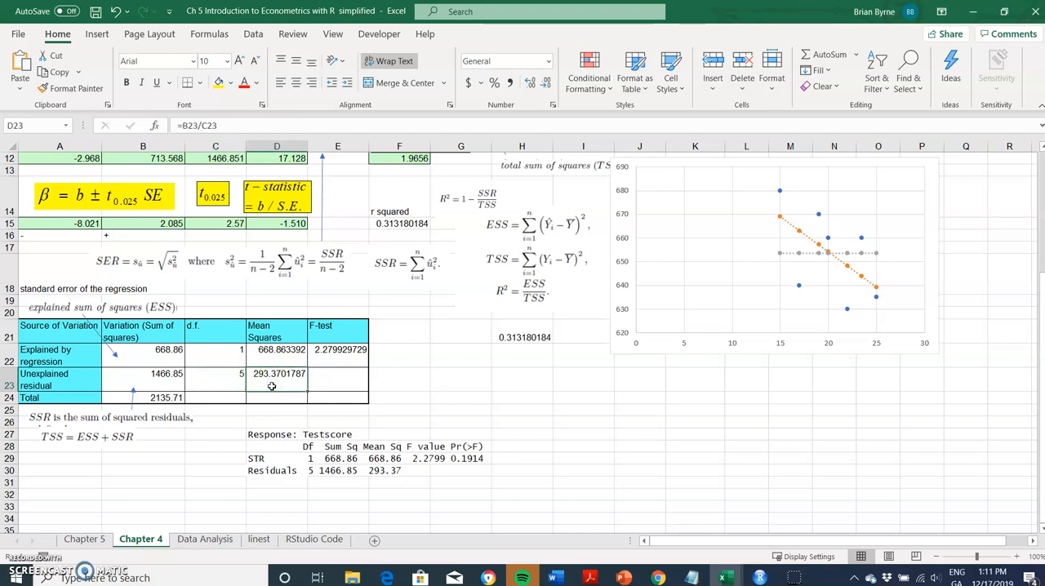
# Trace the mean squares used by the F-test formula in E22 and compare it with the pasted ANOVA output.
pyautogui.click(344, 359)
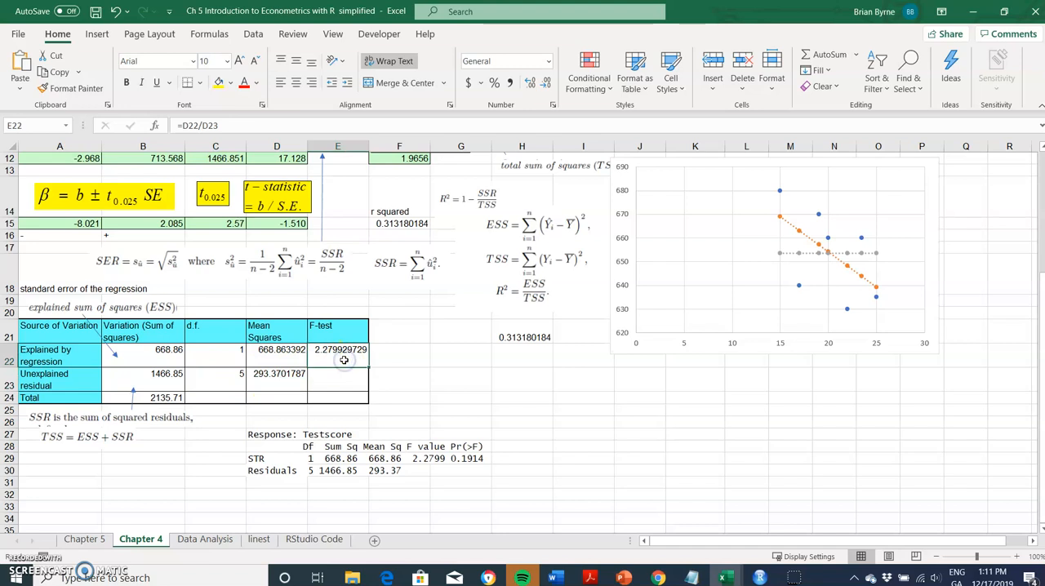
pyautogui.doubleClick(343, 359)
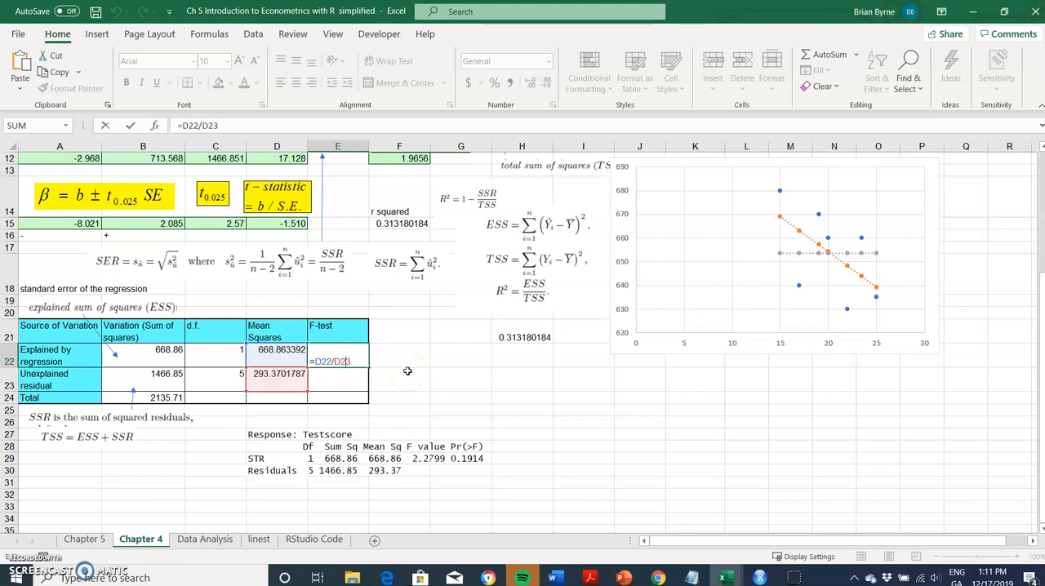
pyautogui.press('Return')
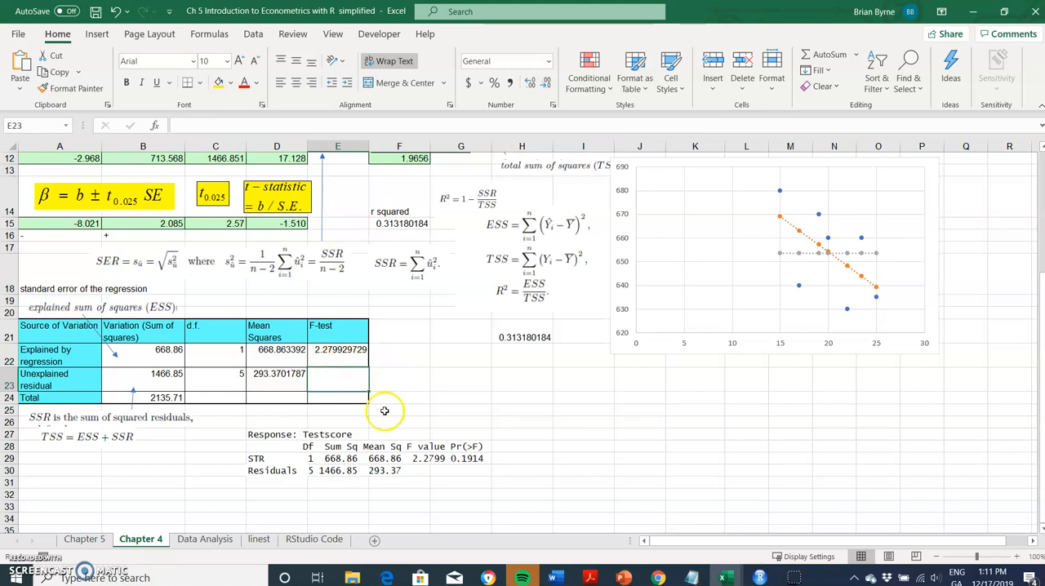
pyautogui.click(428, 462)
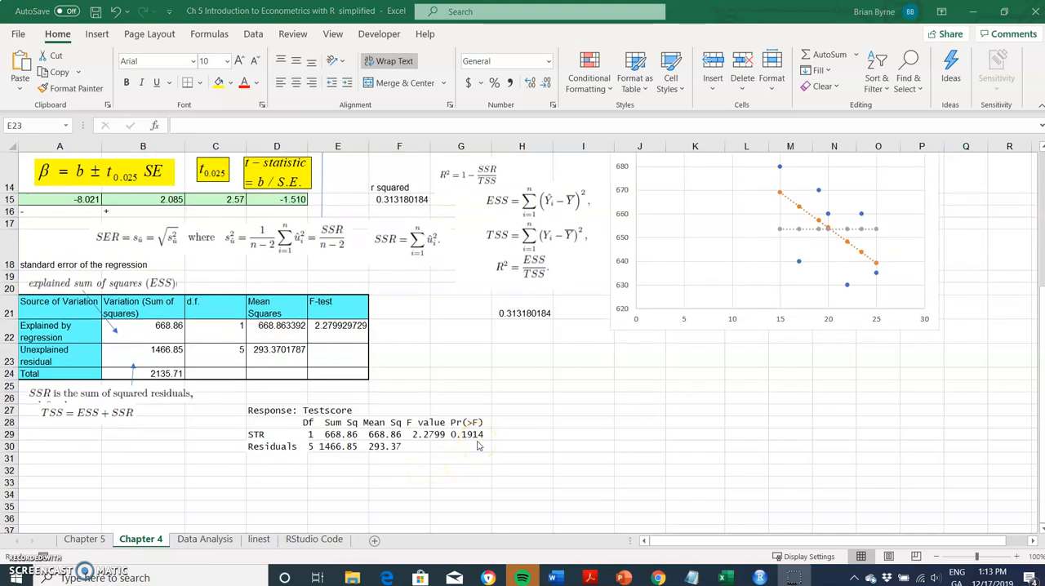
pyautogui.scroll(-1, 478, 445)
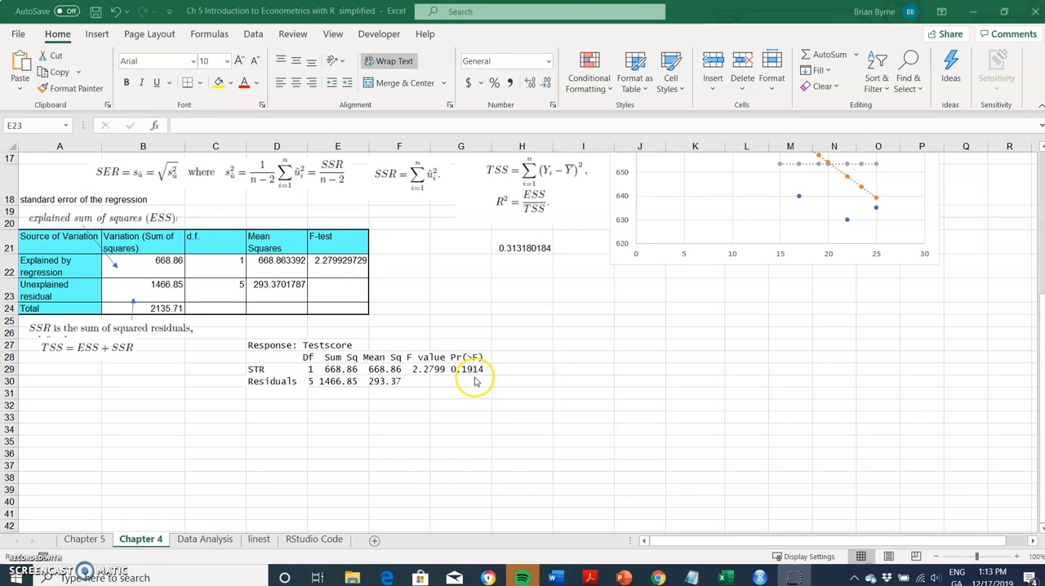
# Switch to RStudio and run the script lines that compute SSR, TSS and ESS.
pyautogui.moveTo(760, 577)
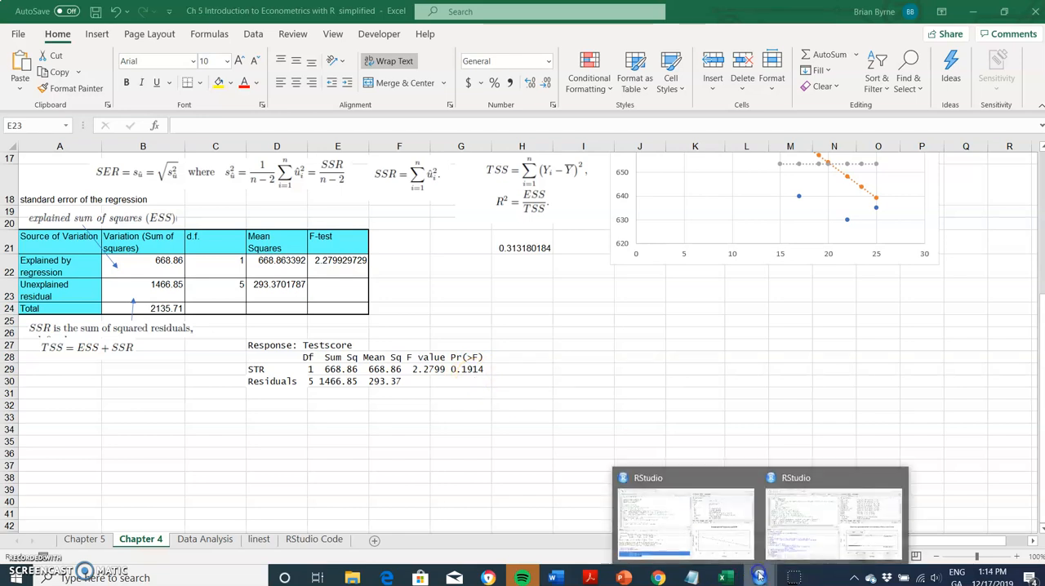
pyautogui.click(687, 520)
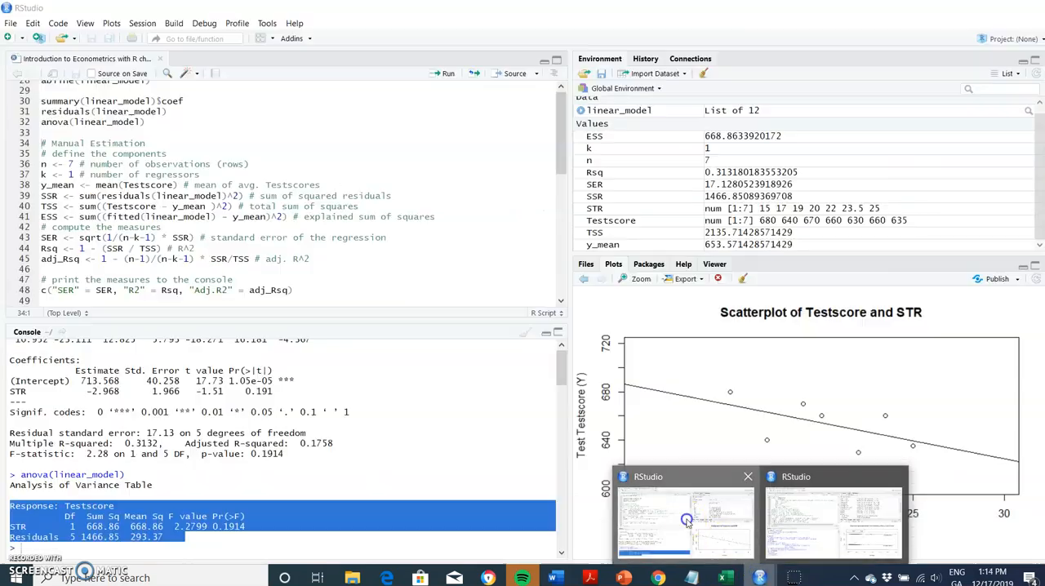
pyautogui.click(257, 335)
pyautogui.click(60, 196)
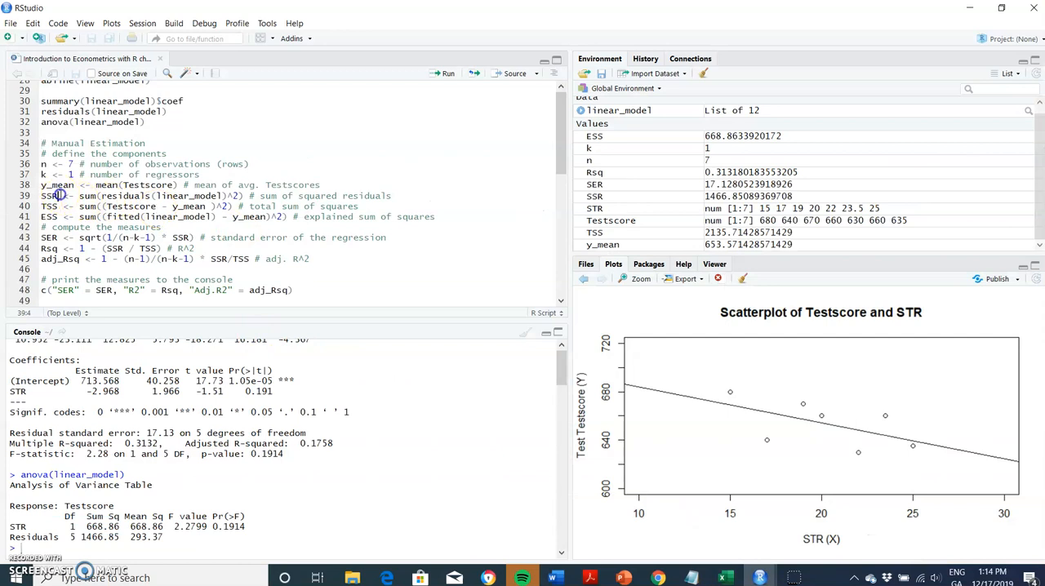
pyautogui.click(444, 76)
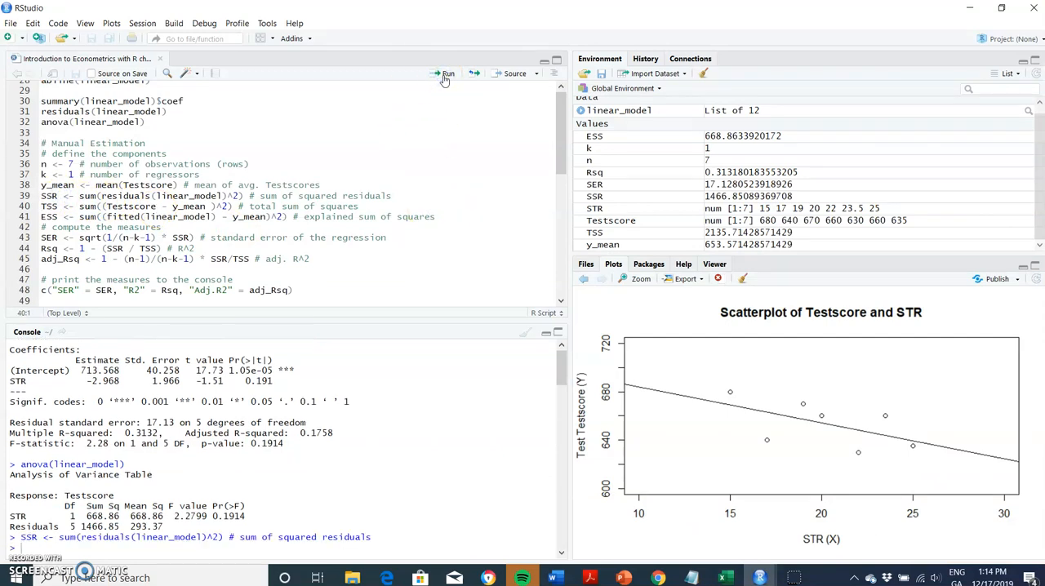
pyautogui.click(444, 76)
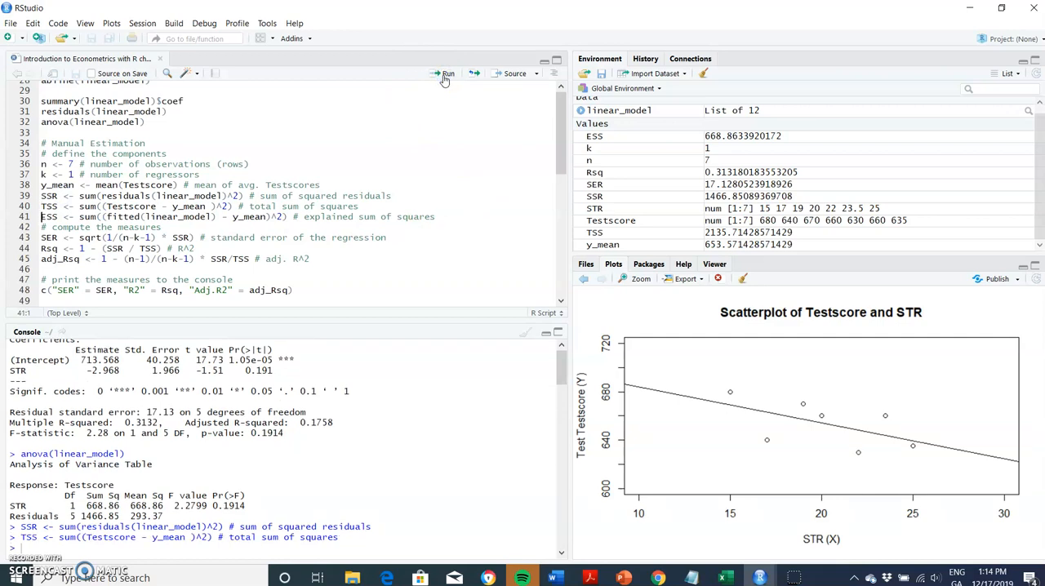
pyautogui.click(443, 76)
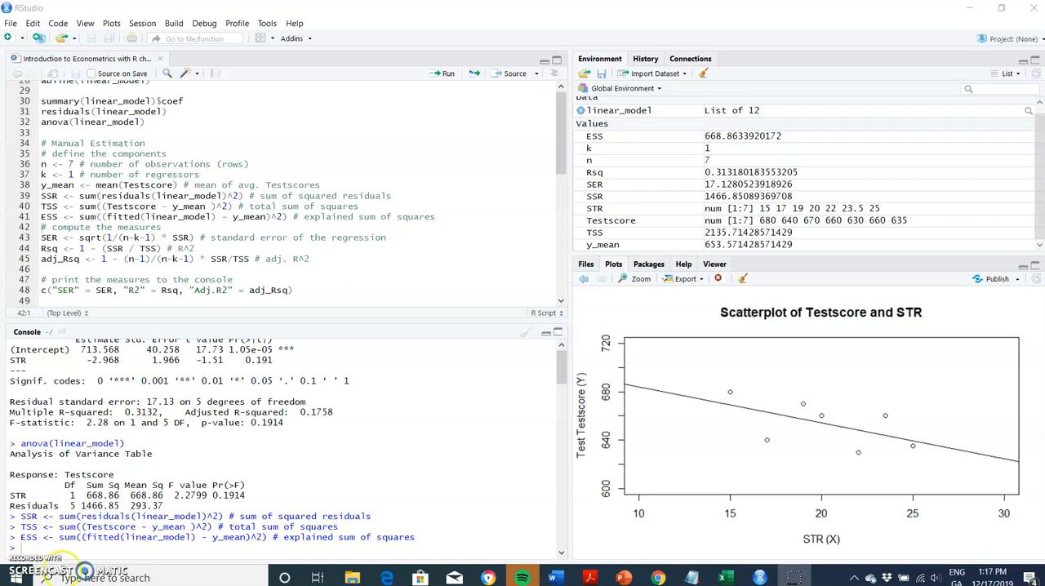
pyautogui.click(34, 548)
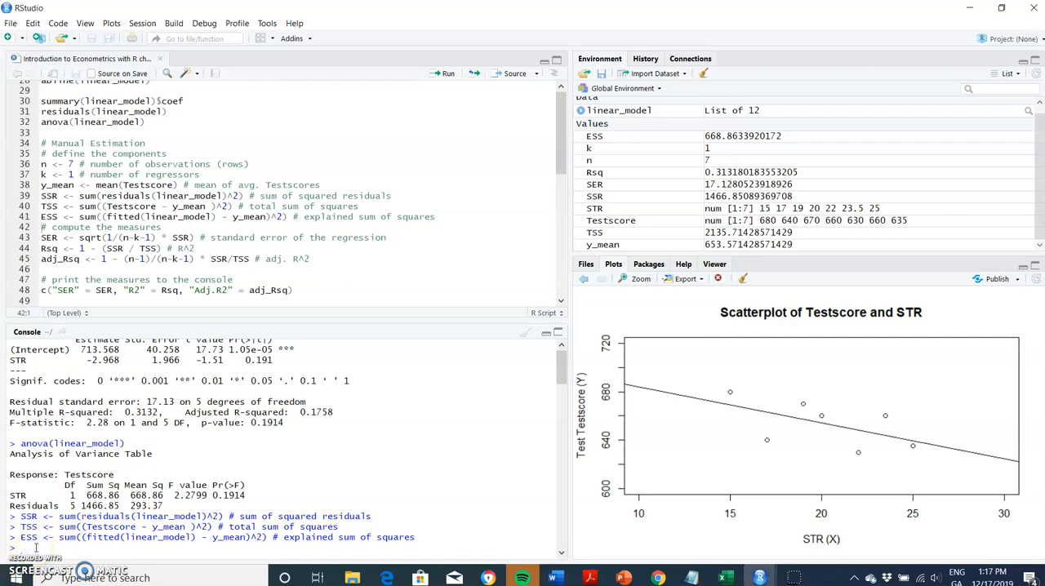
pyautogui.press('Return')
pyautogui.press('Return')
pyautogui.press('Return')
pyautogui.press('Up')
pyautogui.press('Up')
pyautogui.press('Up')
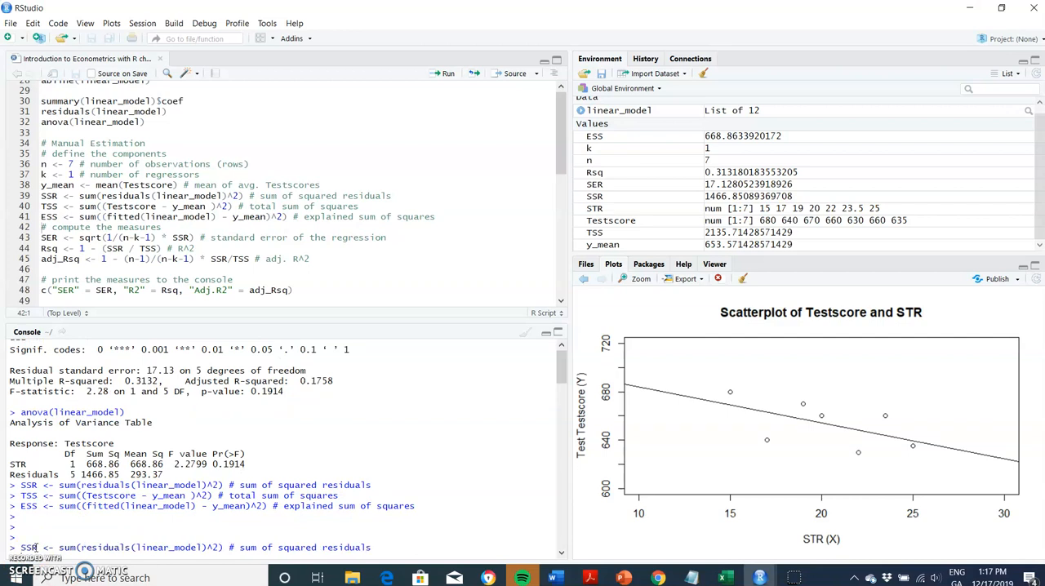
# Add the script lines TSS, ESS, SSR and SER below the statement that prints the measures, with blank lines for spacing.
pyautogui.click(297, 291)
pyautogui.press('Return')
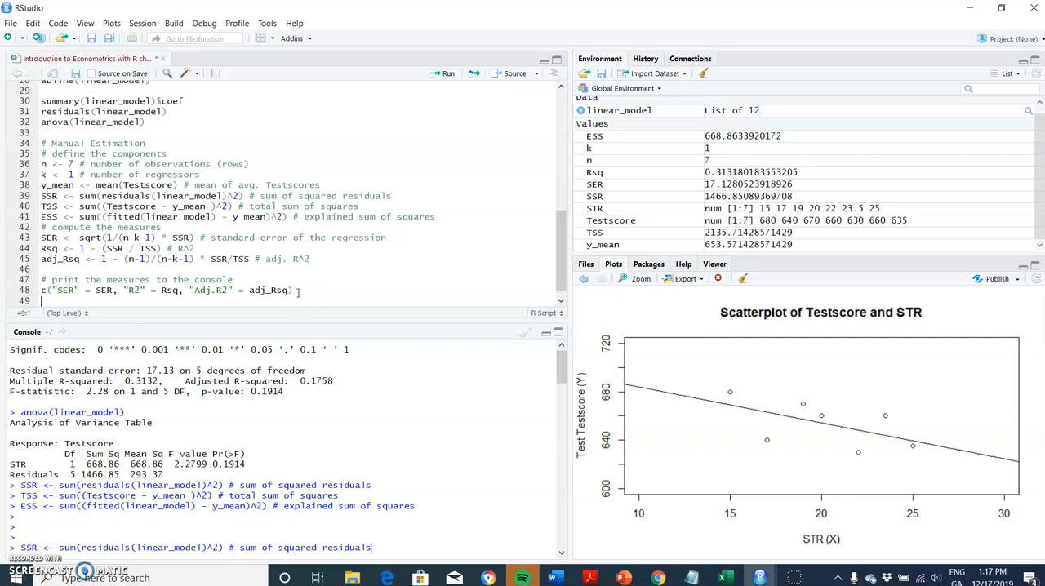
pyautogui.press('Return')
pyautogui.press('Return')
pyautogui.press('Return')
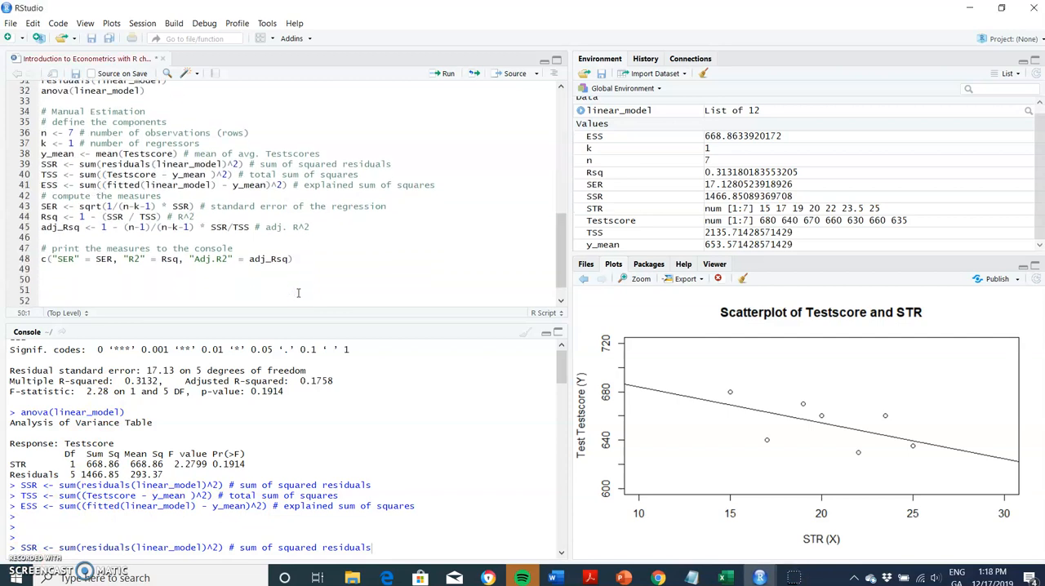
pyautogui.press('Return')
pyautogui.press('Return')
pyautogui.write('SE')
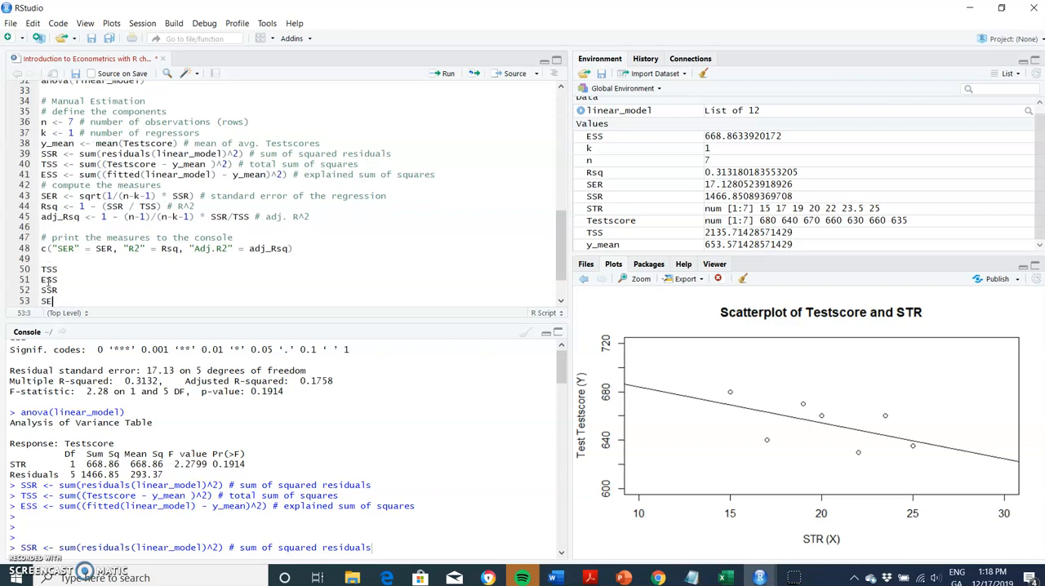
pyautogui.write('R')
# Run the new TSS, ESS, SSR and SER lines to print their values in the console.
pyautogui.click(62, 271)
pyautogui.hotkey('shift', 'Down')
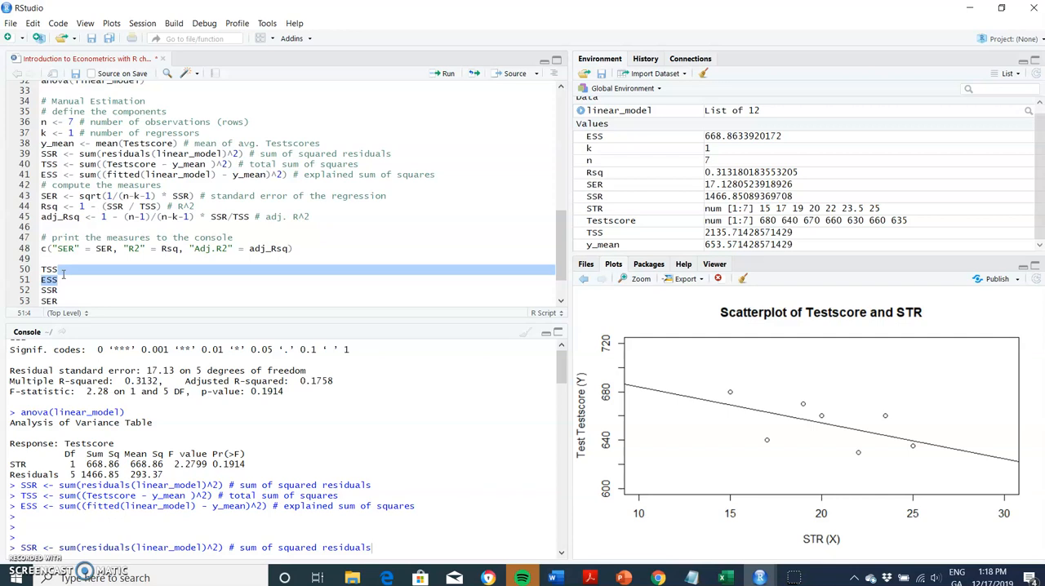
pyautogui.hotkey('shift', 'Up')
pyautogui.click(447, 76)
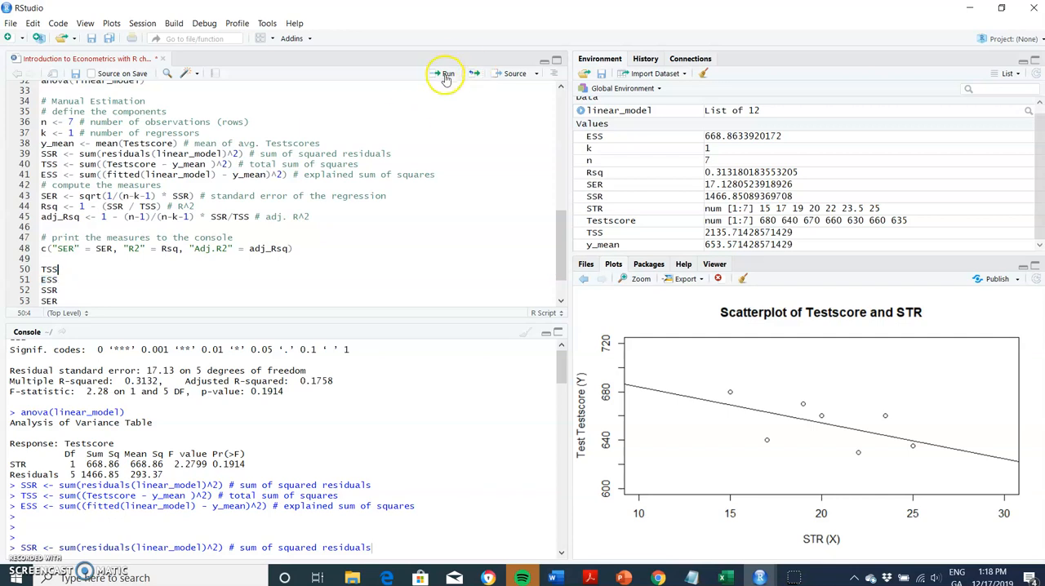
pyautogui.click(446, 75)
pyautogui.click(446, 76)
pyautogui.click(446, 76)
pyautogui.click(447, 76)
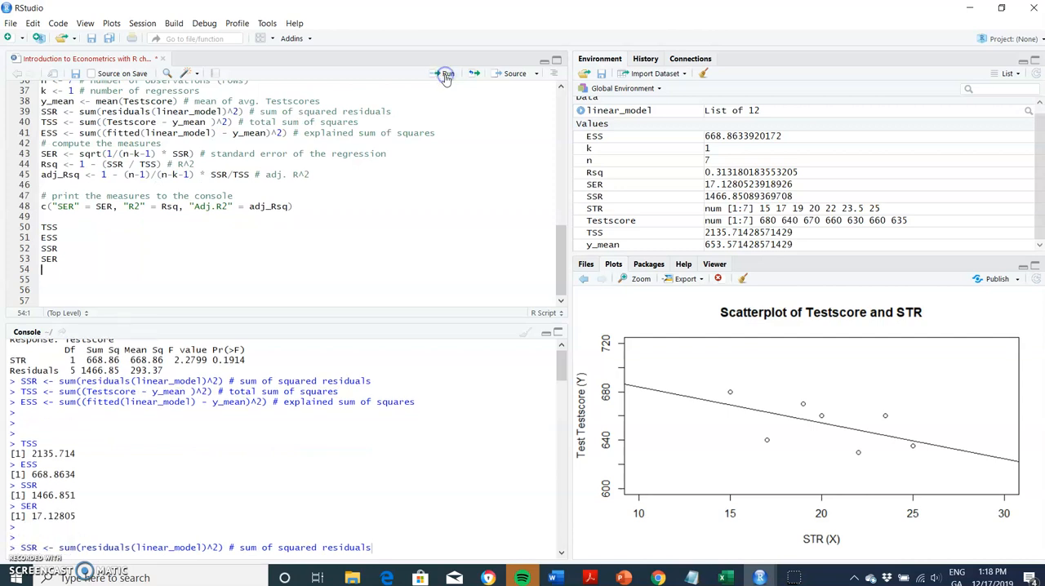
# Copy the console output for TSS, ESS, SSR and SER and paste it into the Chapter 4 sheet in Excel, starting at B32.
pyautogui.moveTo(17, 443); pyautogui.dragTo(82, 515)
pyautogui.rightClick(78, 515)
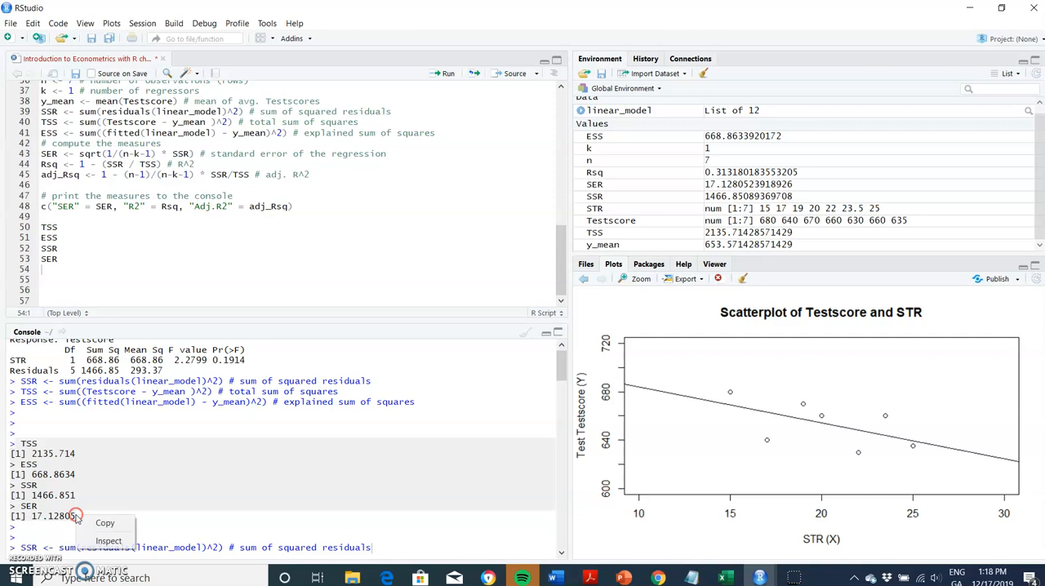
pyautogui.click(94, 524)
pyautogui.click(722, 576)
pyautogui.click(709, 535)
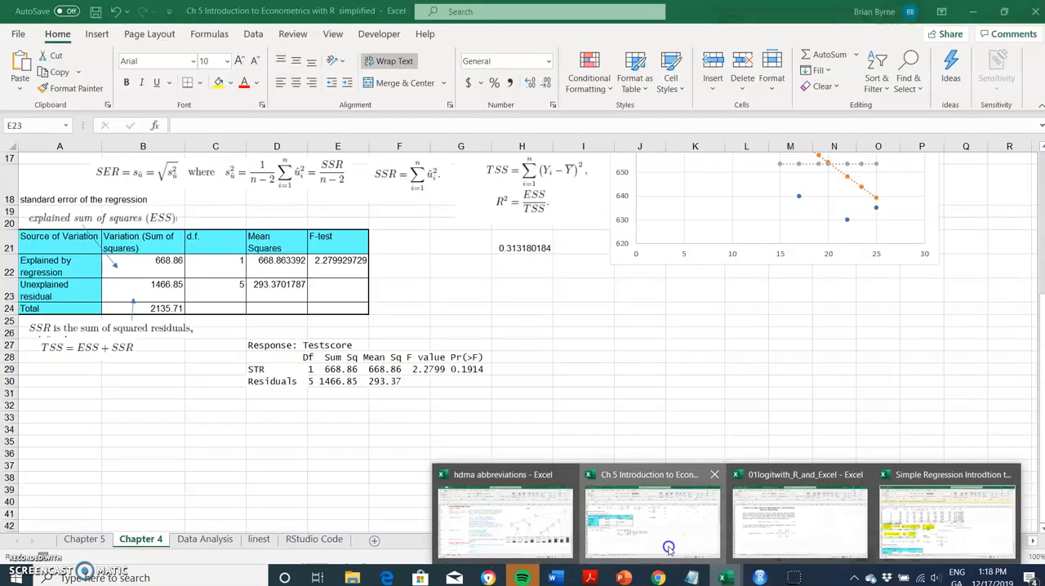
pyautogui.click(141, 404)
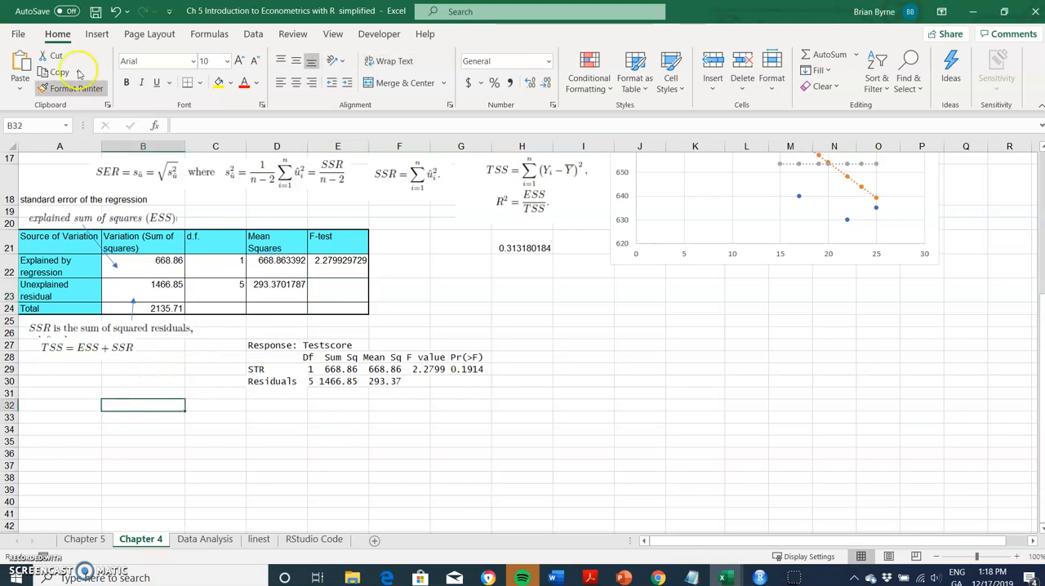
pyautogui.click(20, 65)
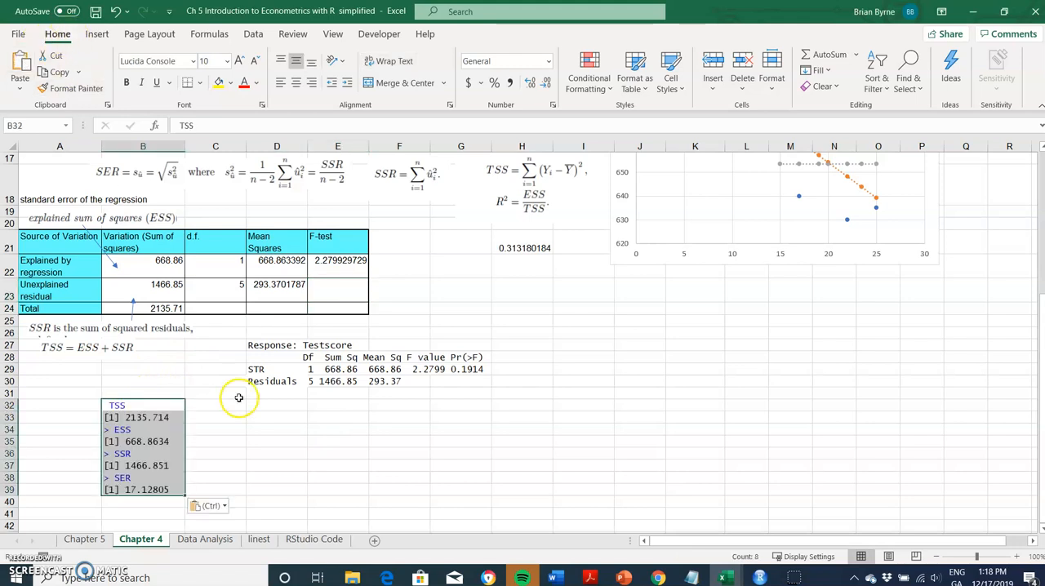
# Compare the pasted SER output with the standard error of the regression in D12.
pyautogui.click(234, 395)
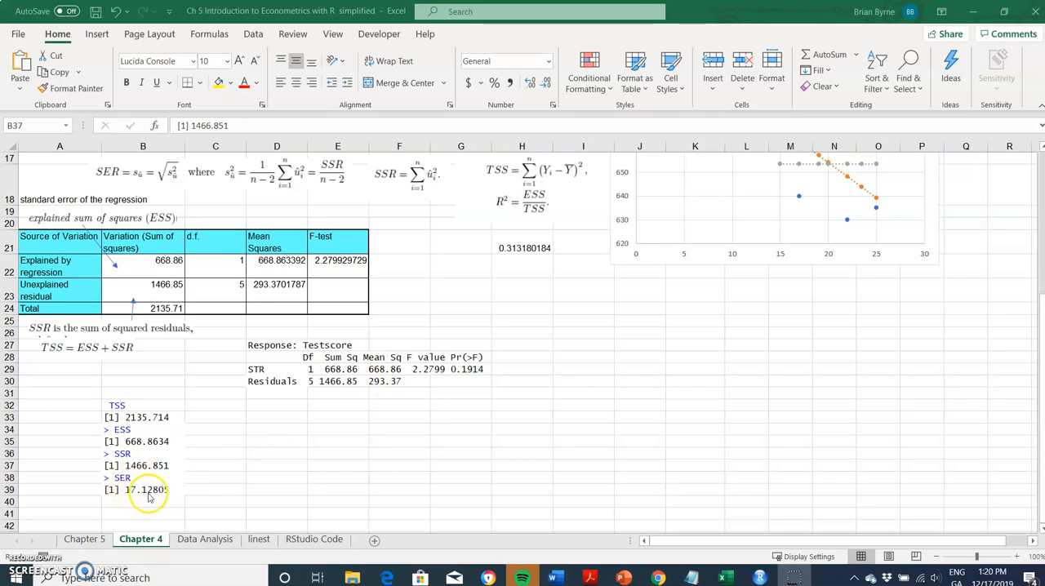
pyautogui.scroll(2, 417, 352)
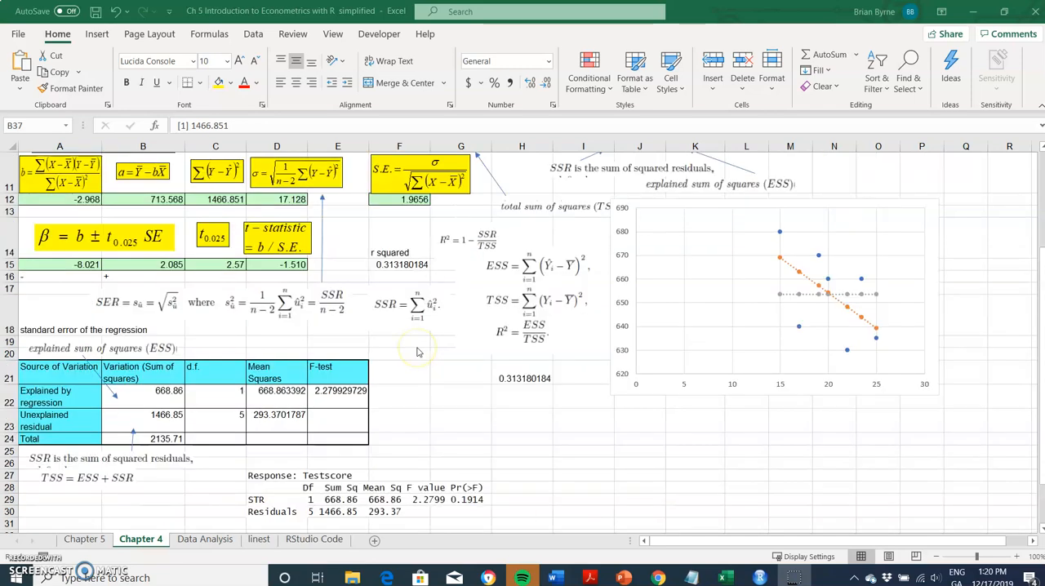
pyautogui.scroll(1, 416, 352)
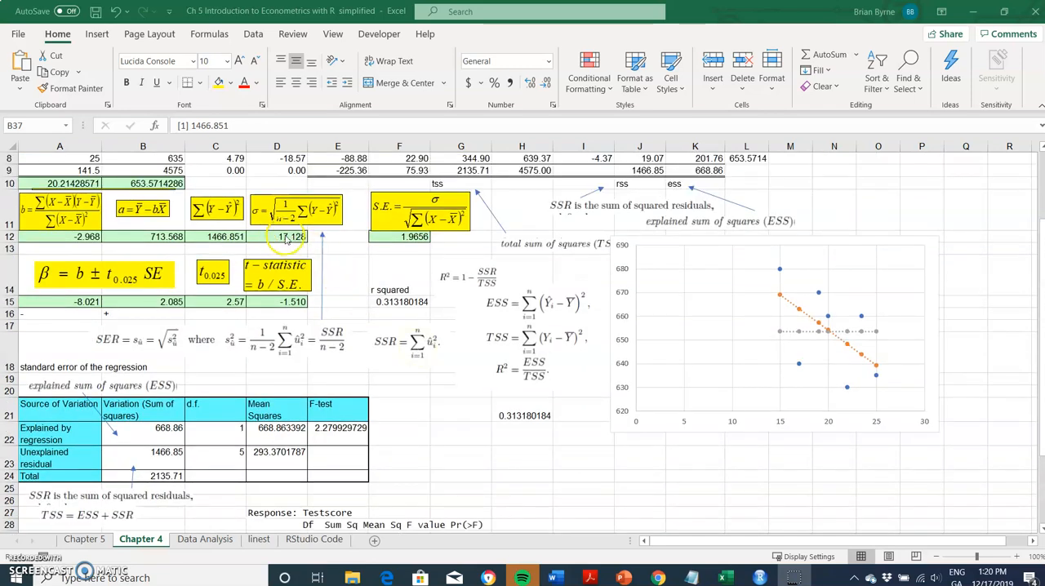